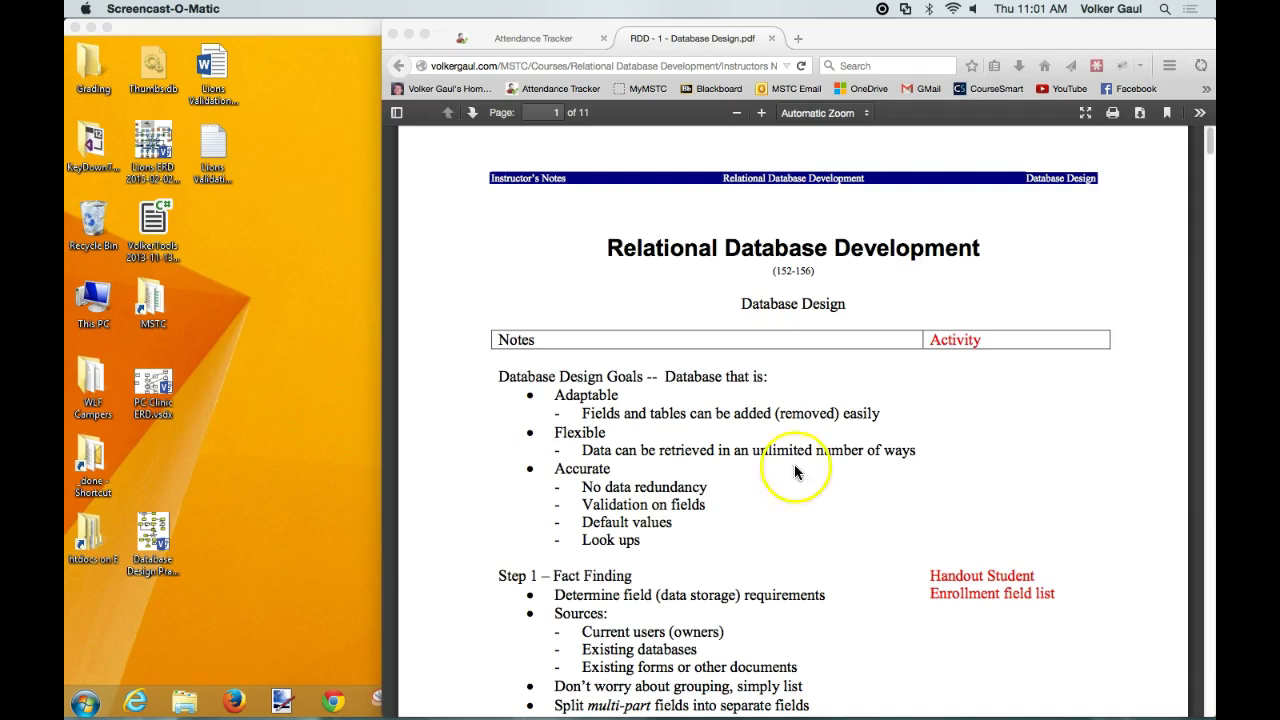
Open the Relational Database Development course page from the instructor's web site in a new browser tab
left_click(801, 42)
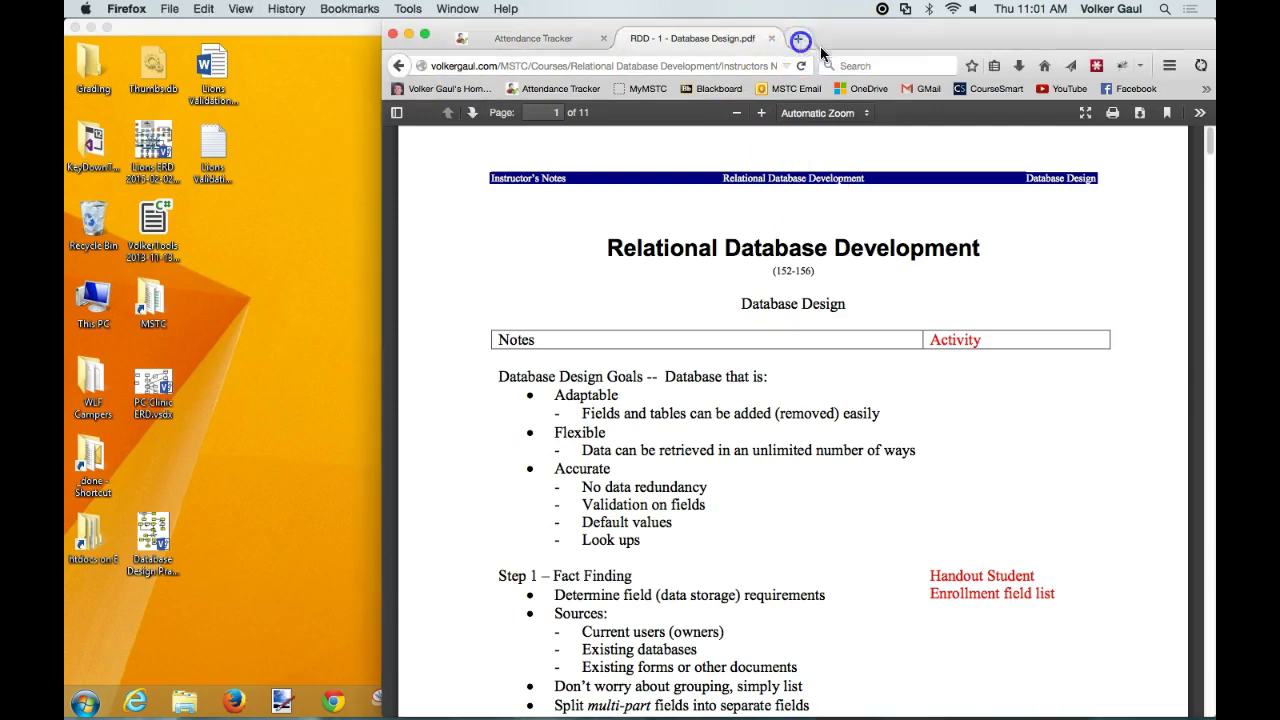
left_click(449, 89)
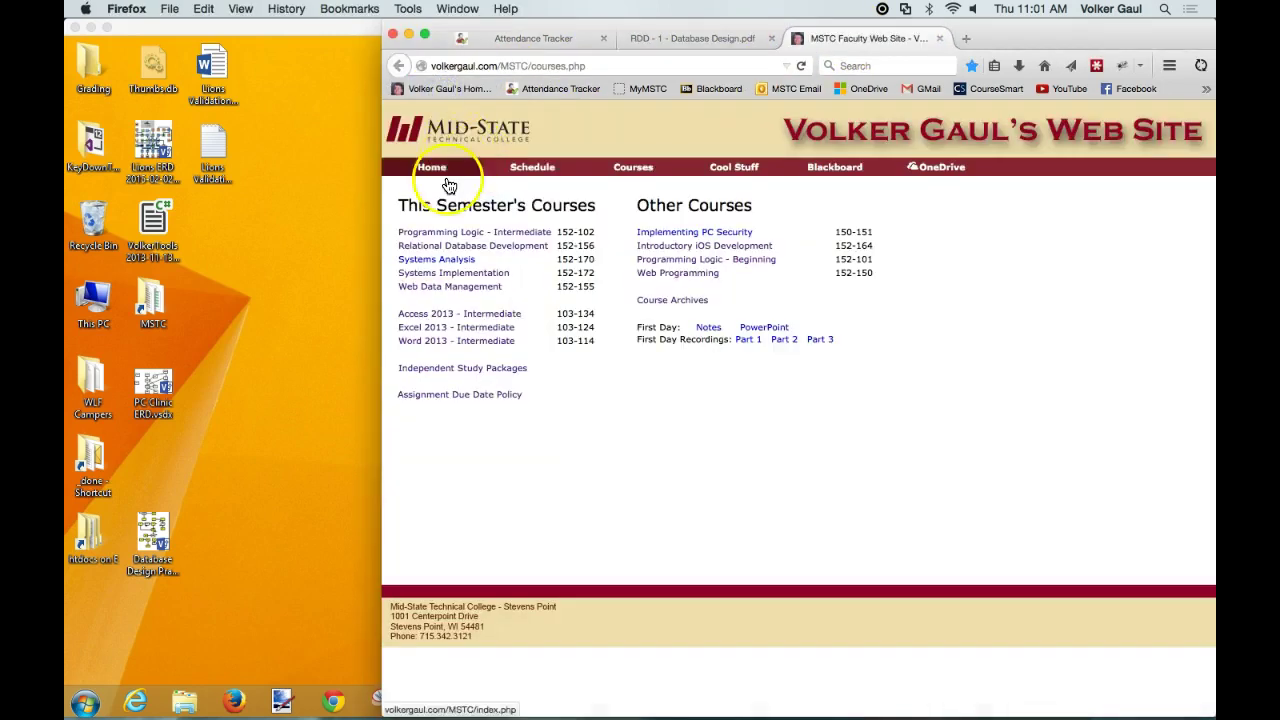
left_click(455, 245)
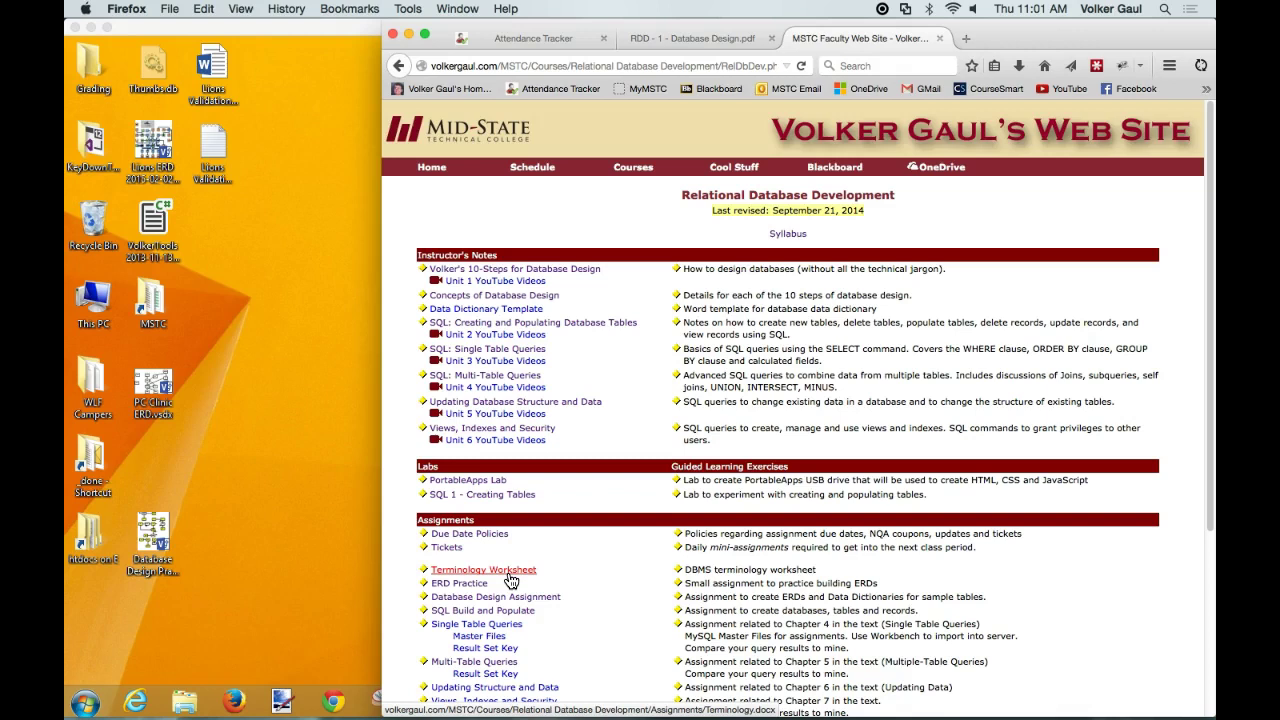
Log in to Blackboard with the pre-filled credentials and open the Full Grade Center of the Relational Database Development course
left_click(712, 89)
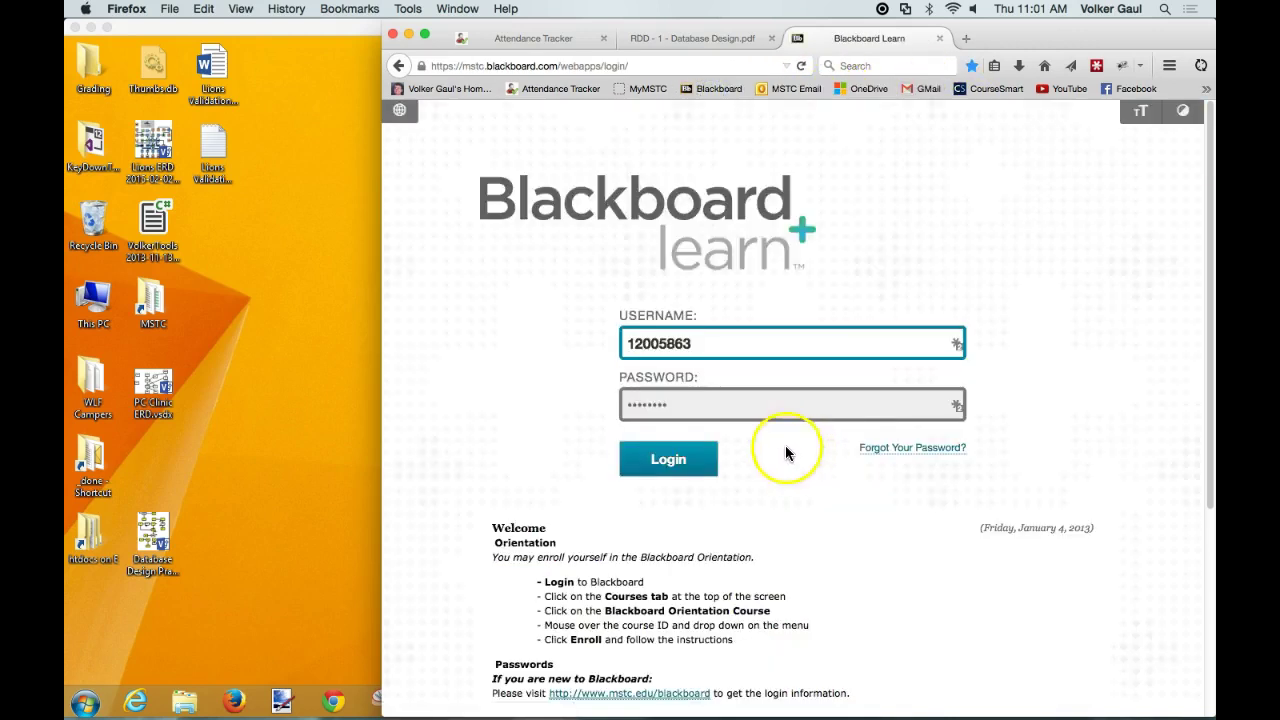
left_click(690, 466)
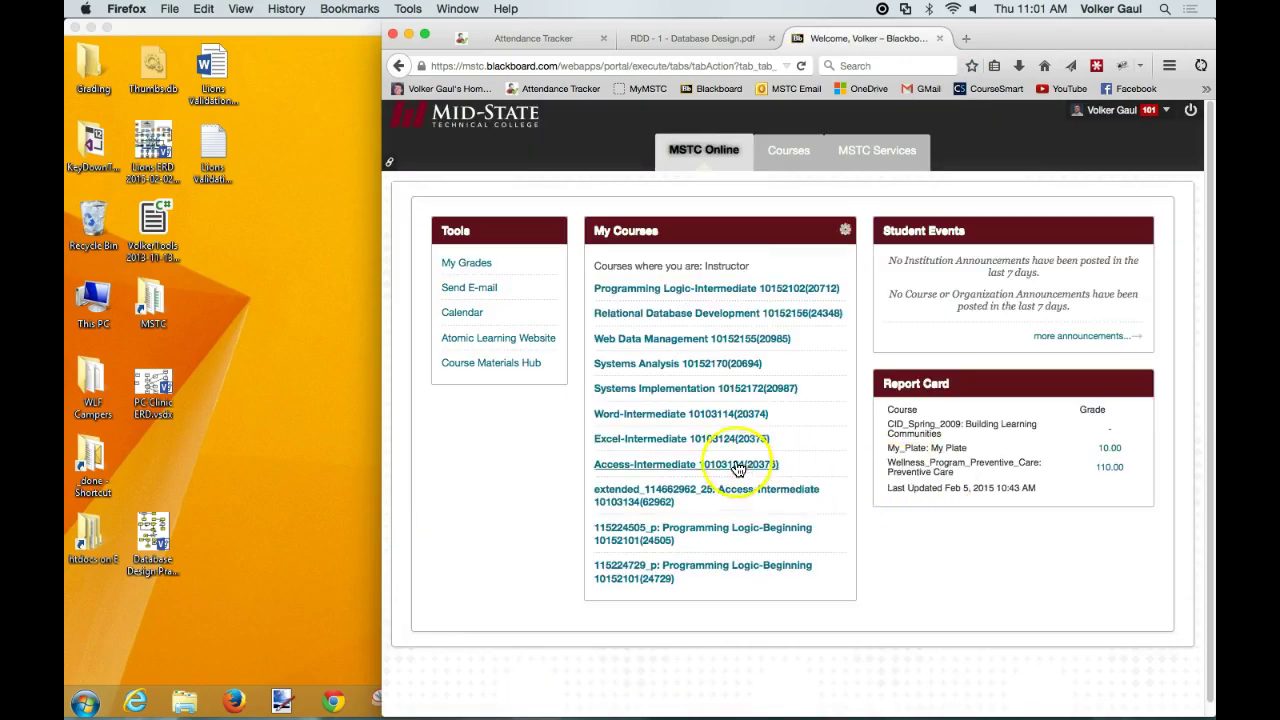
left_click(686, 312)
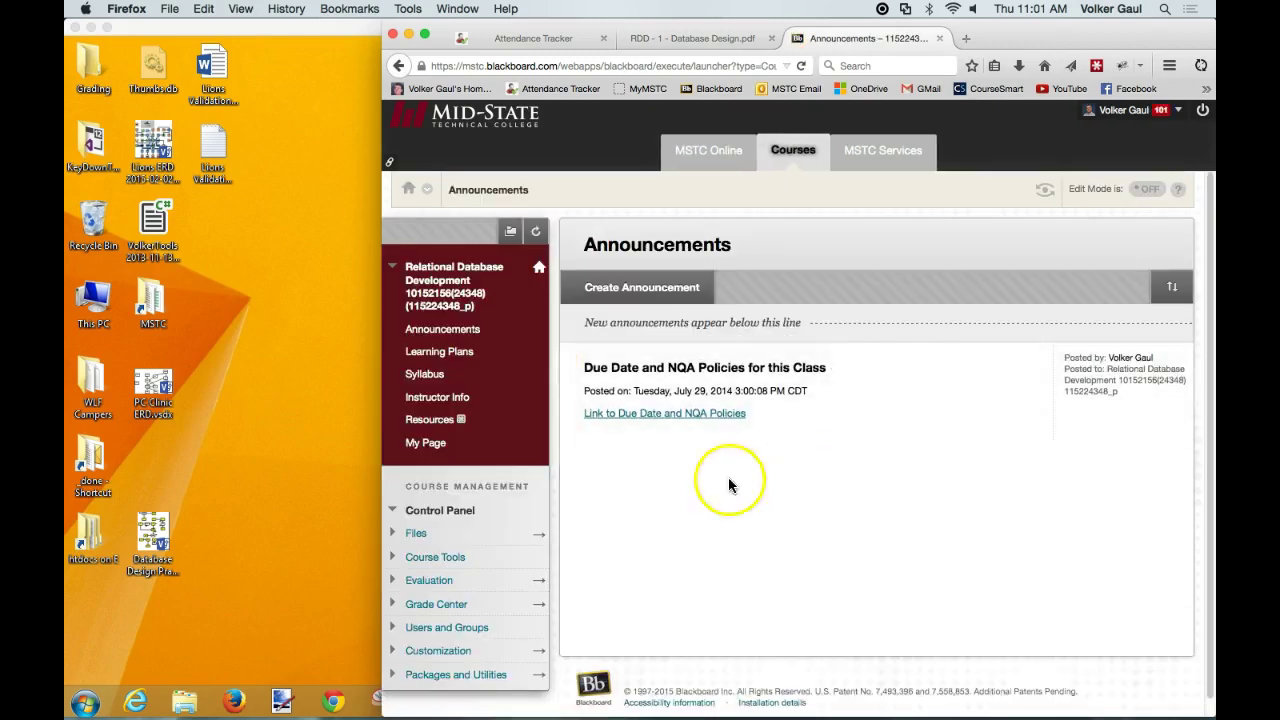
left_click(538, 603)
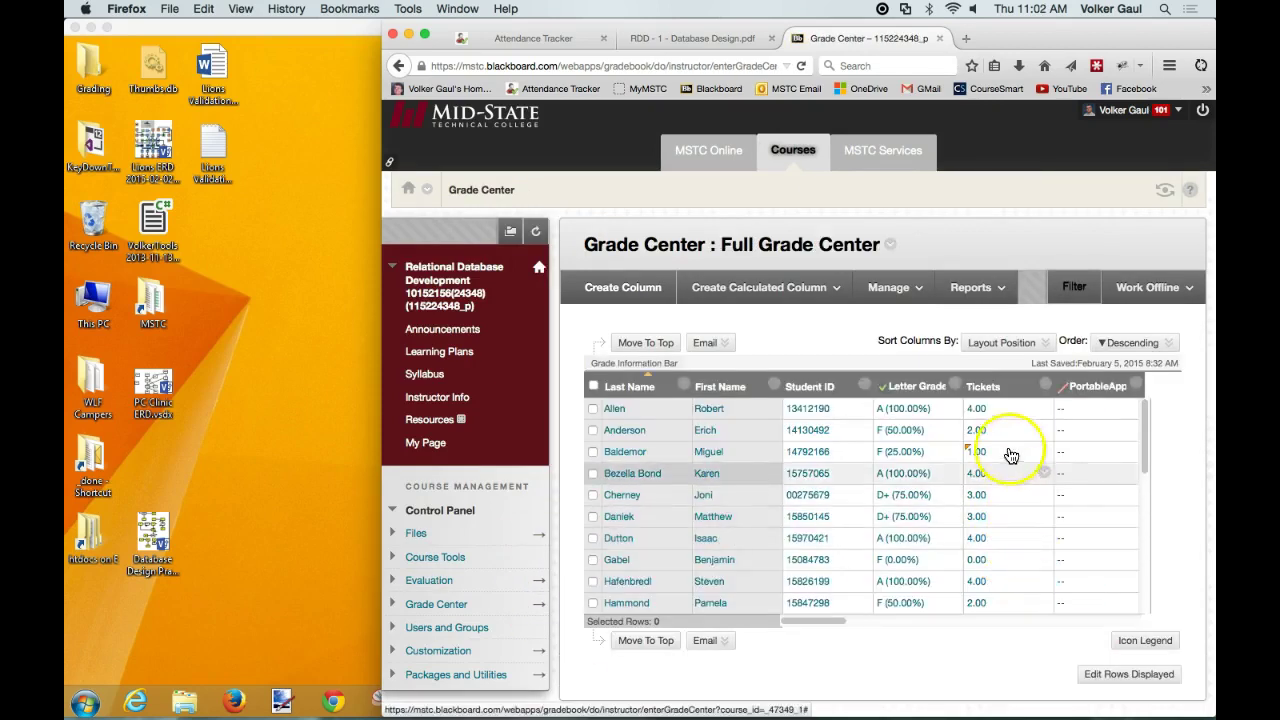
Edit the Terminology Worksheet grade column to be due 02/12/2015 and shown to students, and submit it
left_click(896, 622)
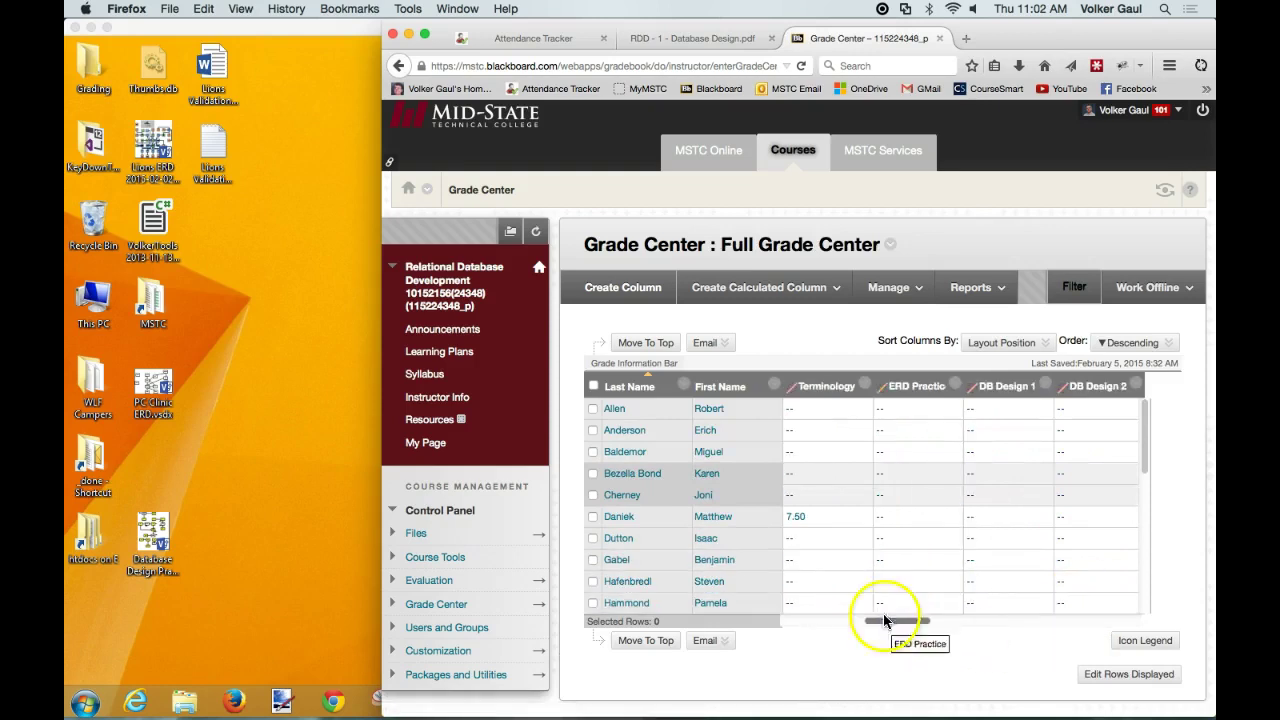
left_click(864, 386)
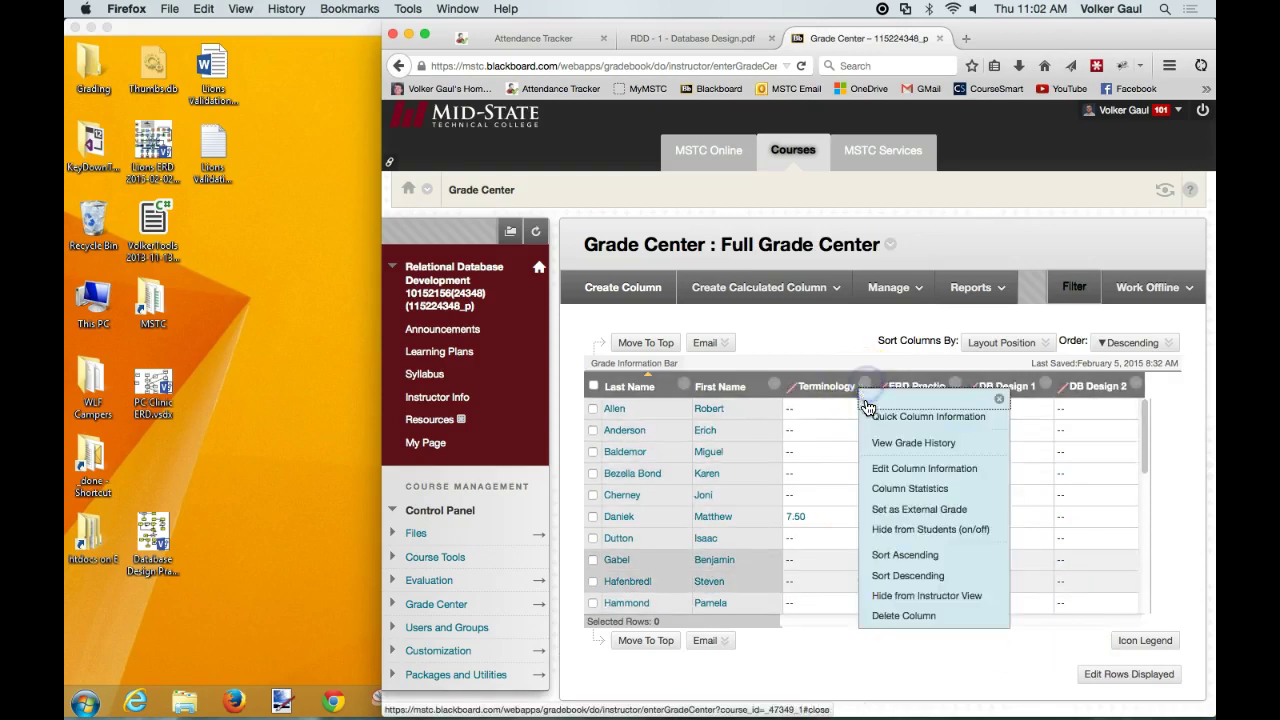
left_click(894, 468)
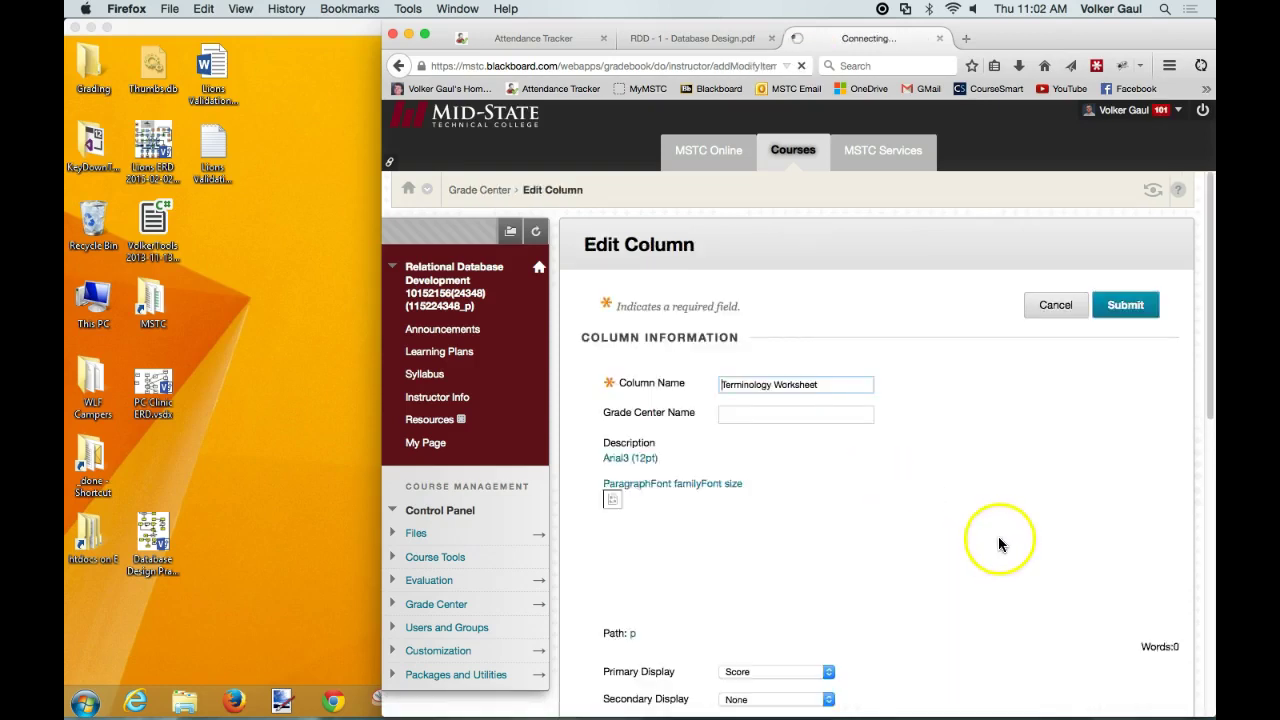
scroll(1002, 547, "down", 2)
scroll(1002, 547, "down", 2)
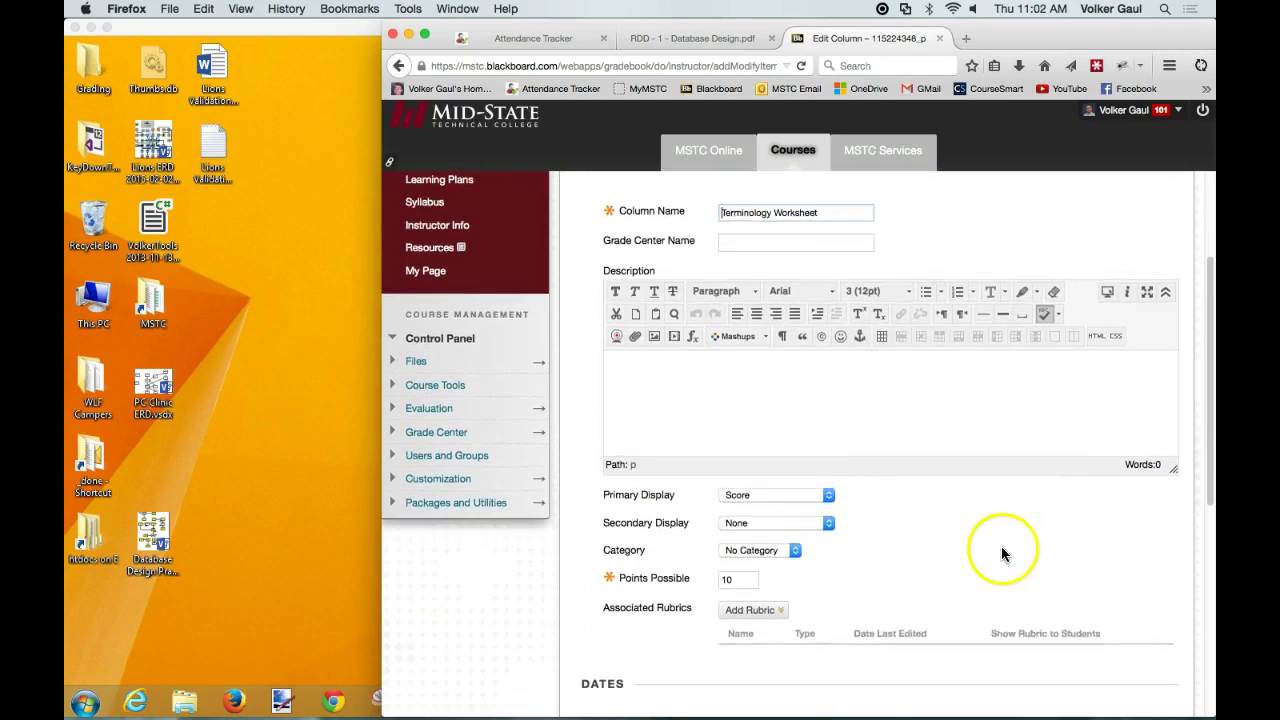
scroll(1003, 552, "down", 3)
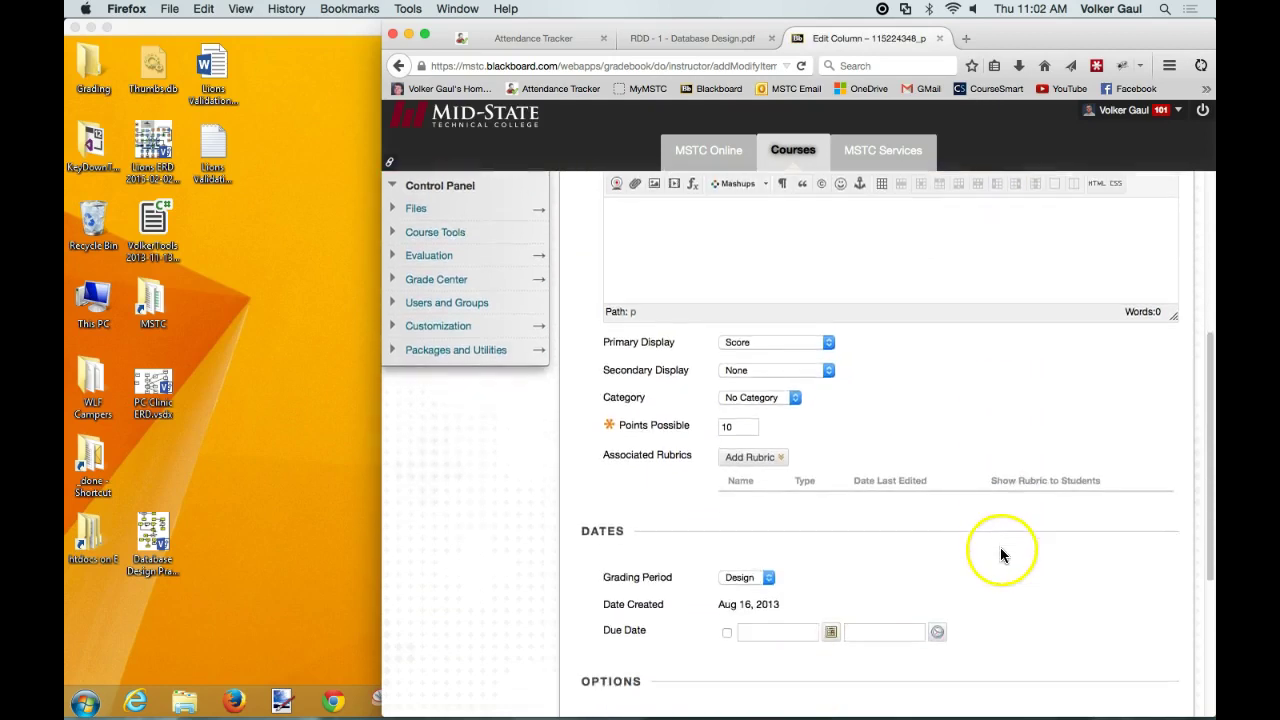
left_click(829, 627)
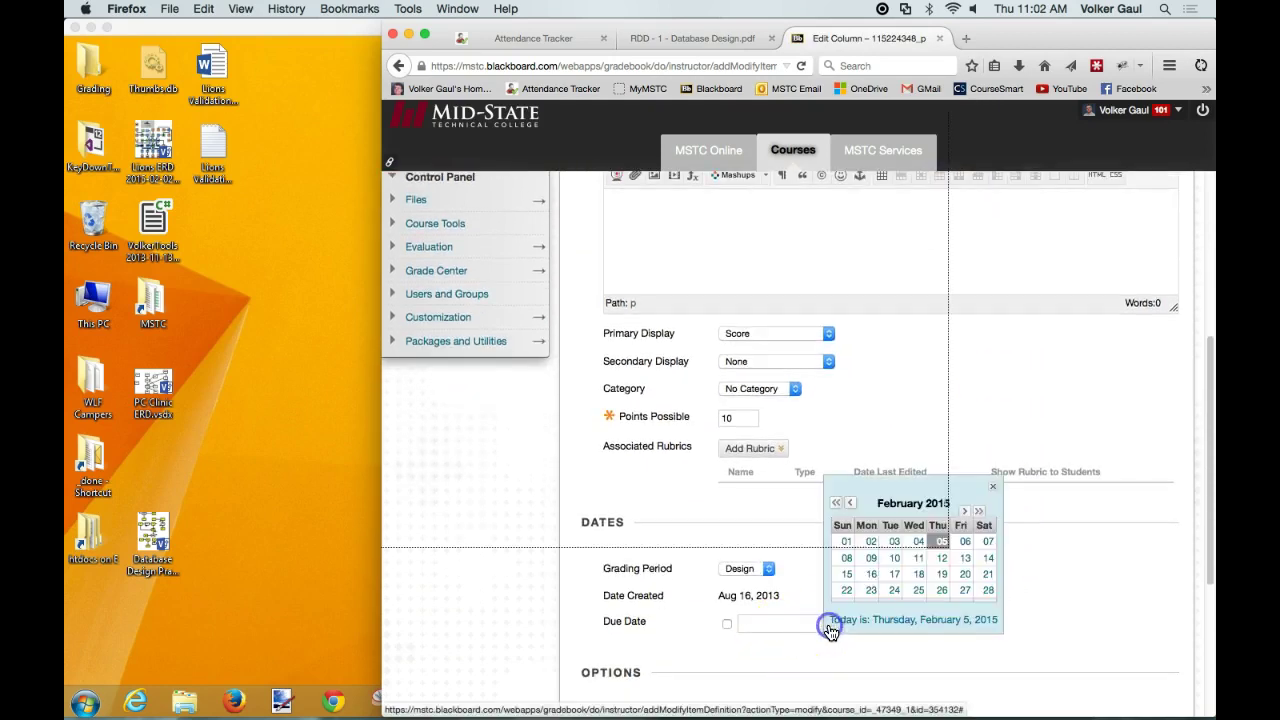
left_click(942, 558)
scroll(1023, 565, "down", 5)
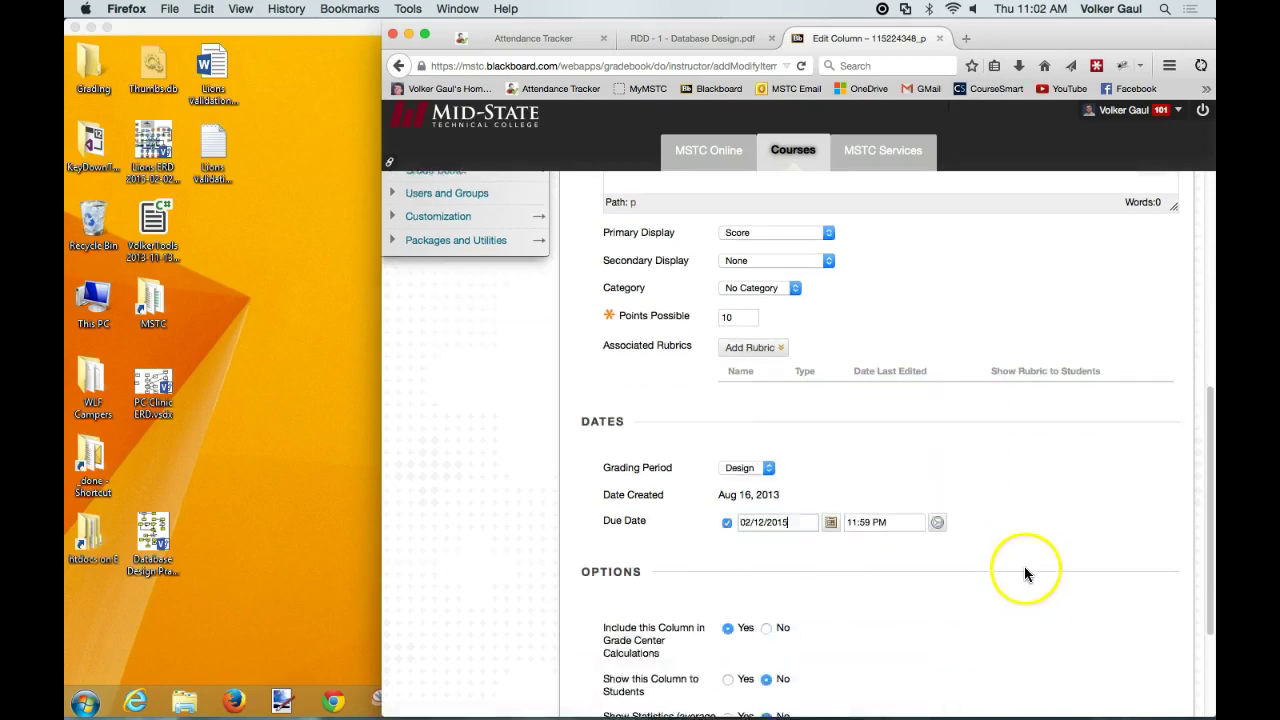
left_click(727, 514)
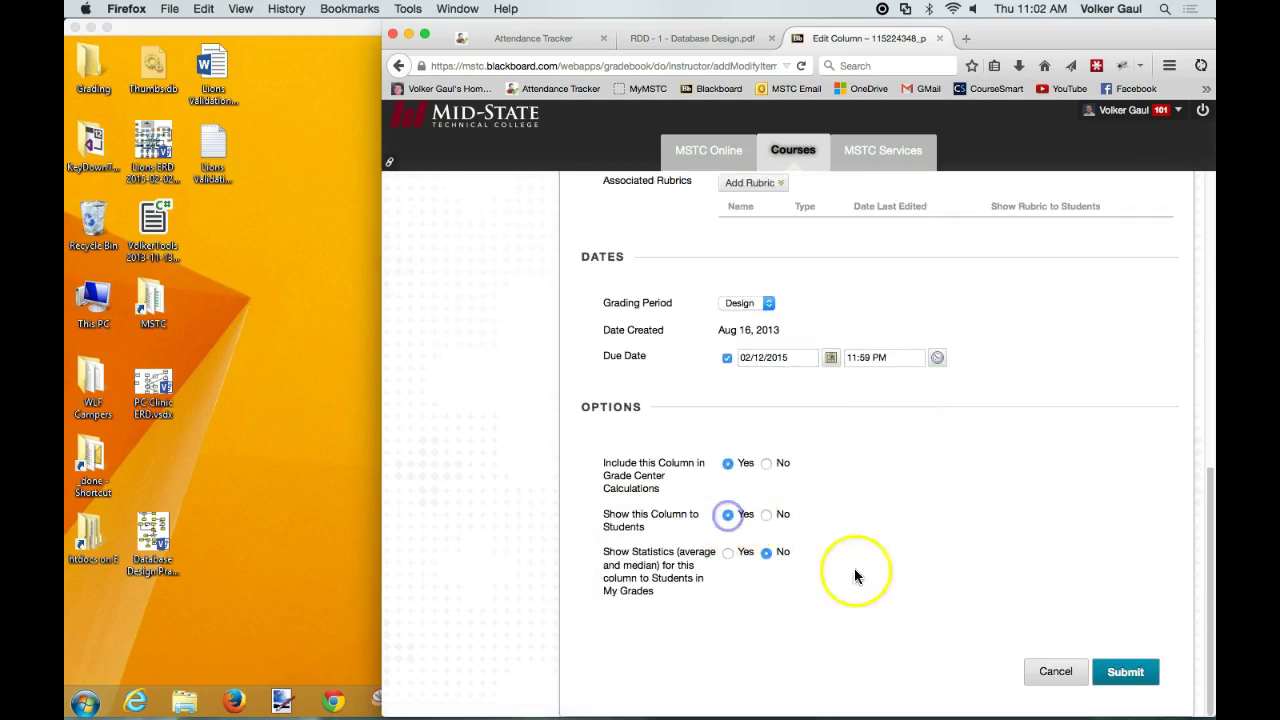
left_click(1125, 671)
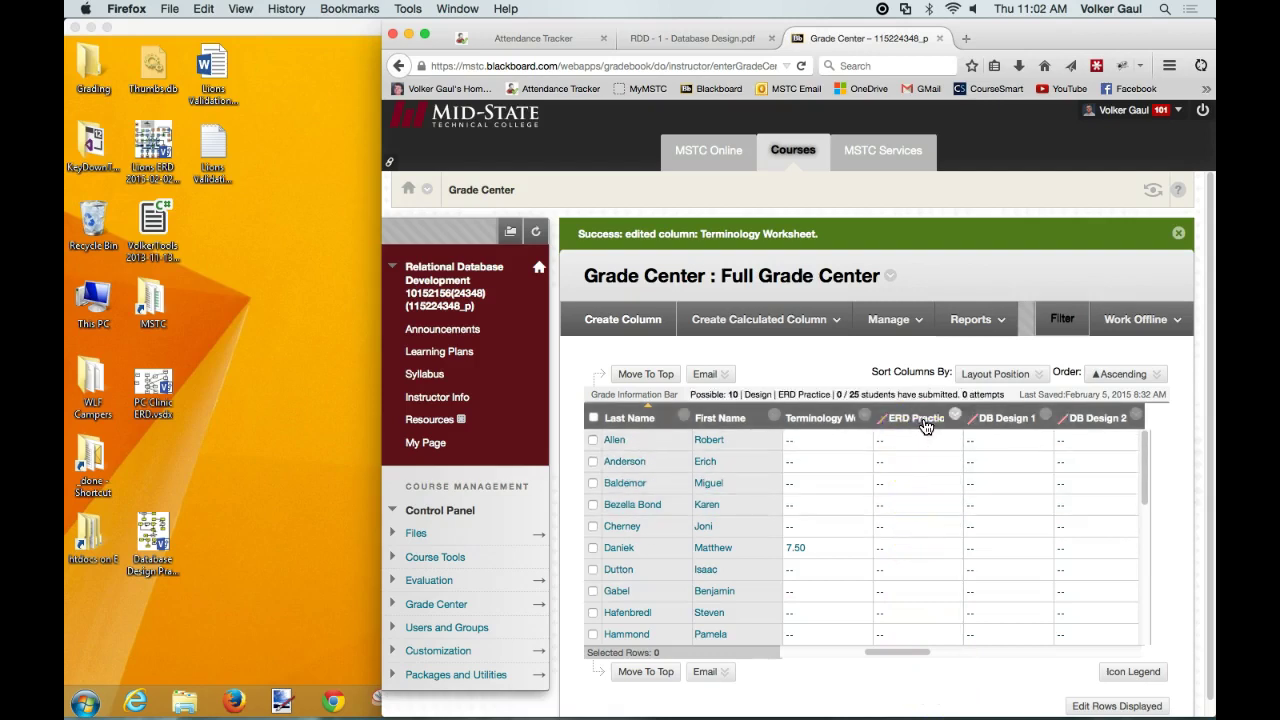
Give the ERD Practice grade column a due date of 02/12/2015, make it visible to students, and submit it
left_click(954, 416)
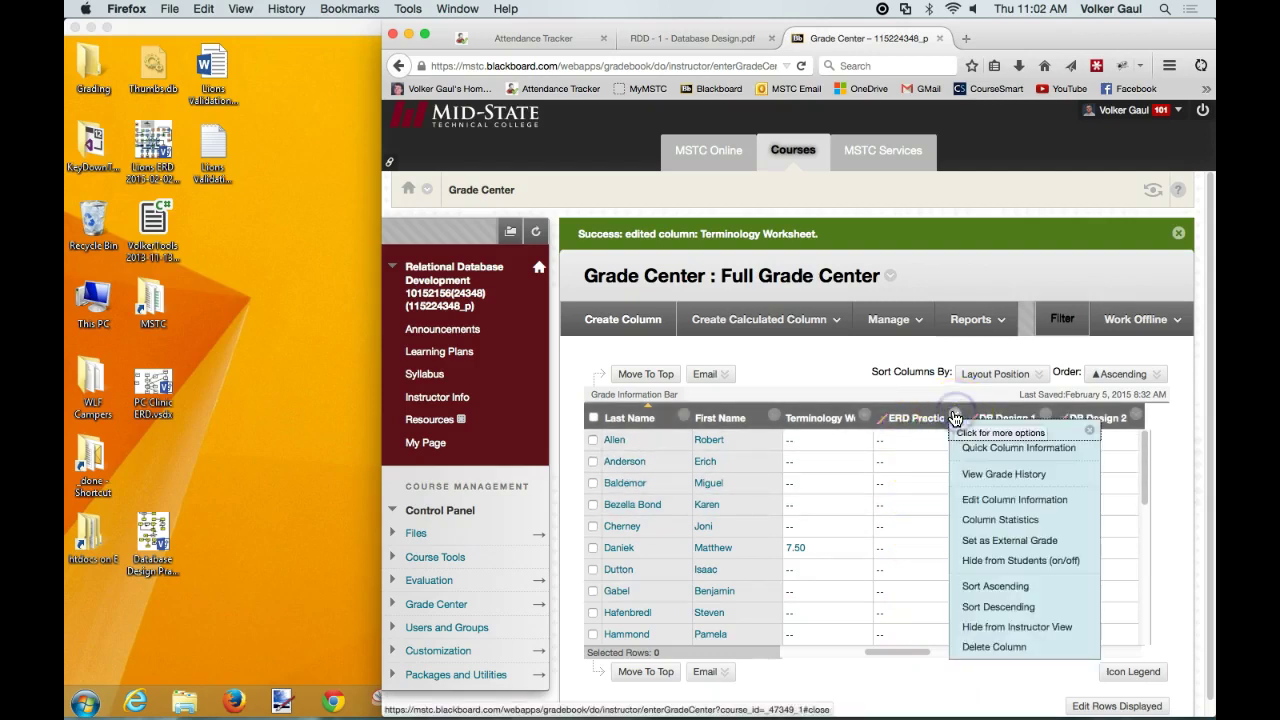
left_click(1004, 508)
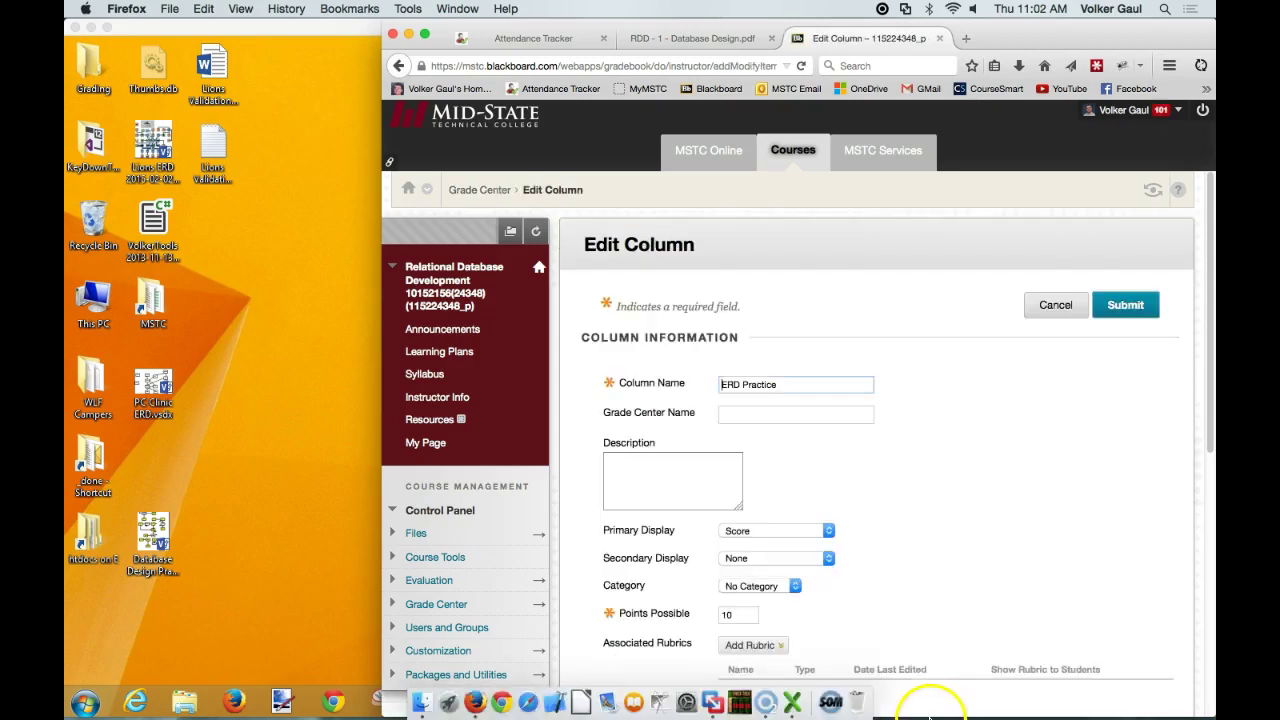
scroll(978, 506, "down", 3)
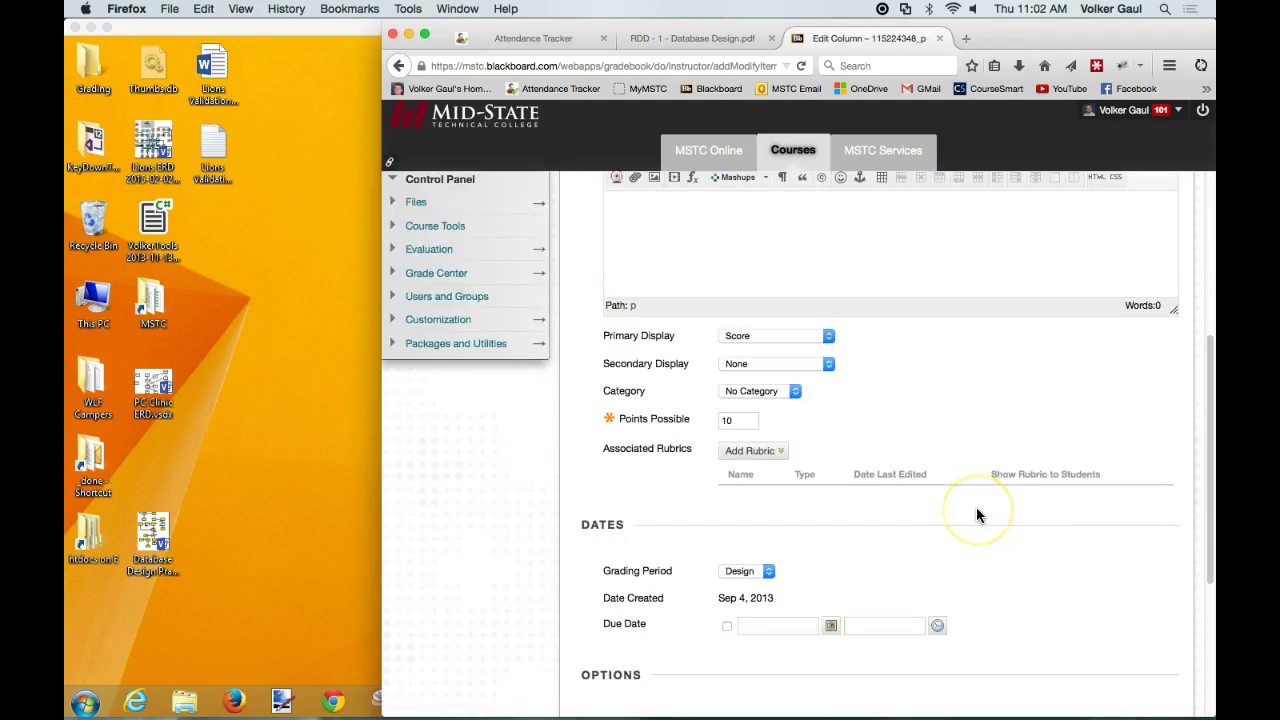
scroll(976, 508, "down", 2)
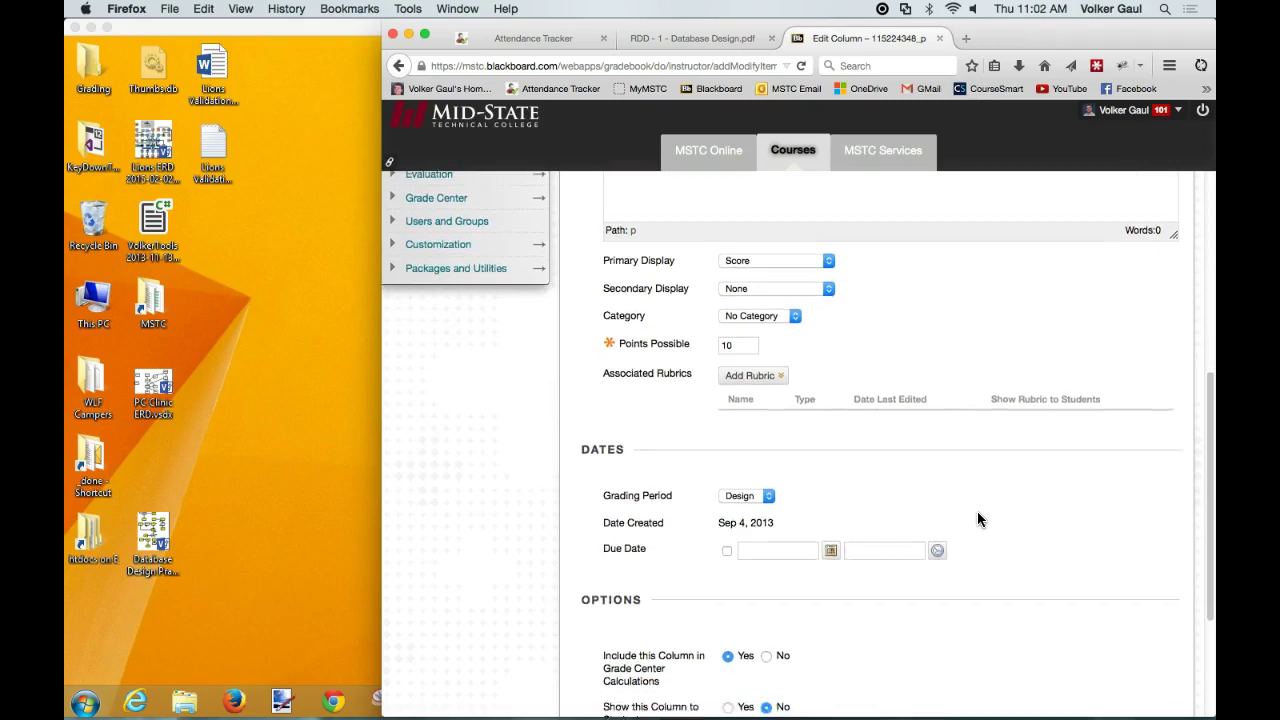
scroll(977, 511, "down", 2)
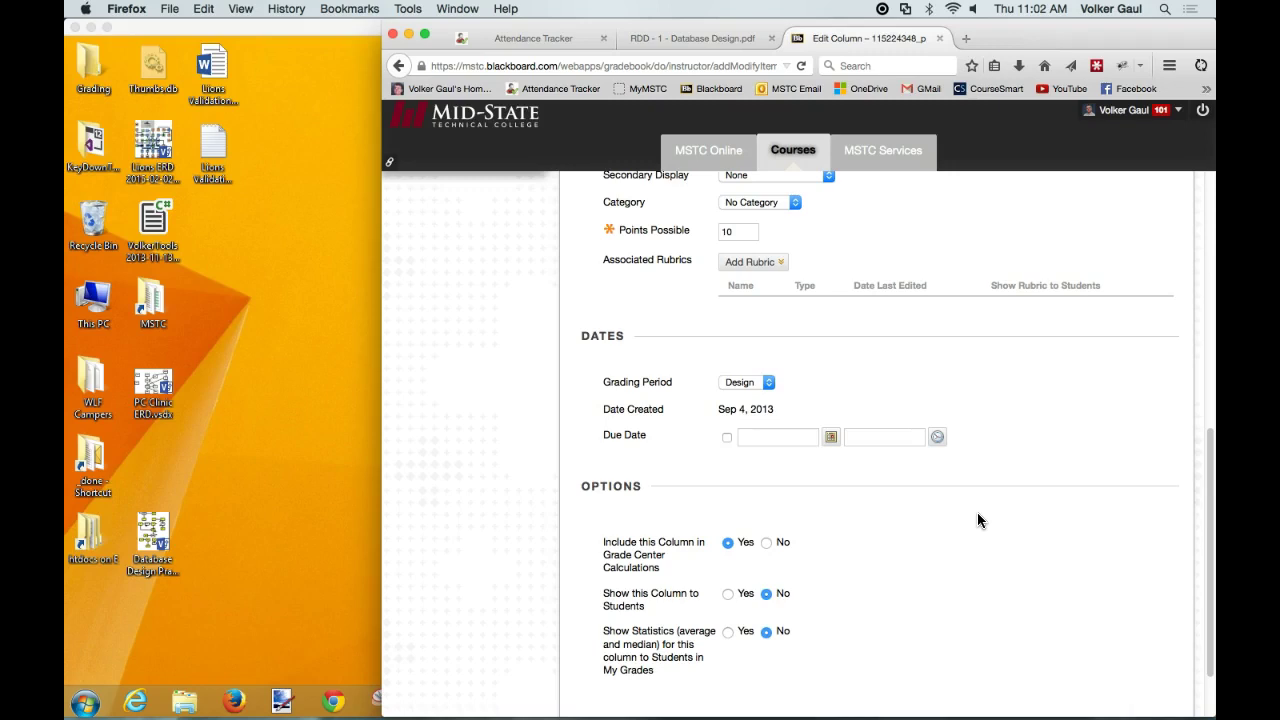
left_click(831, 437)
left_click(942, 513)
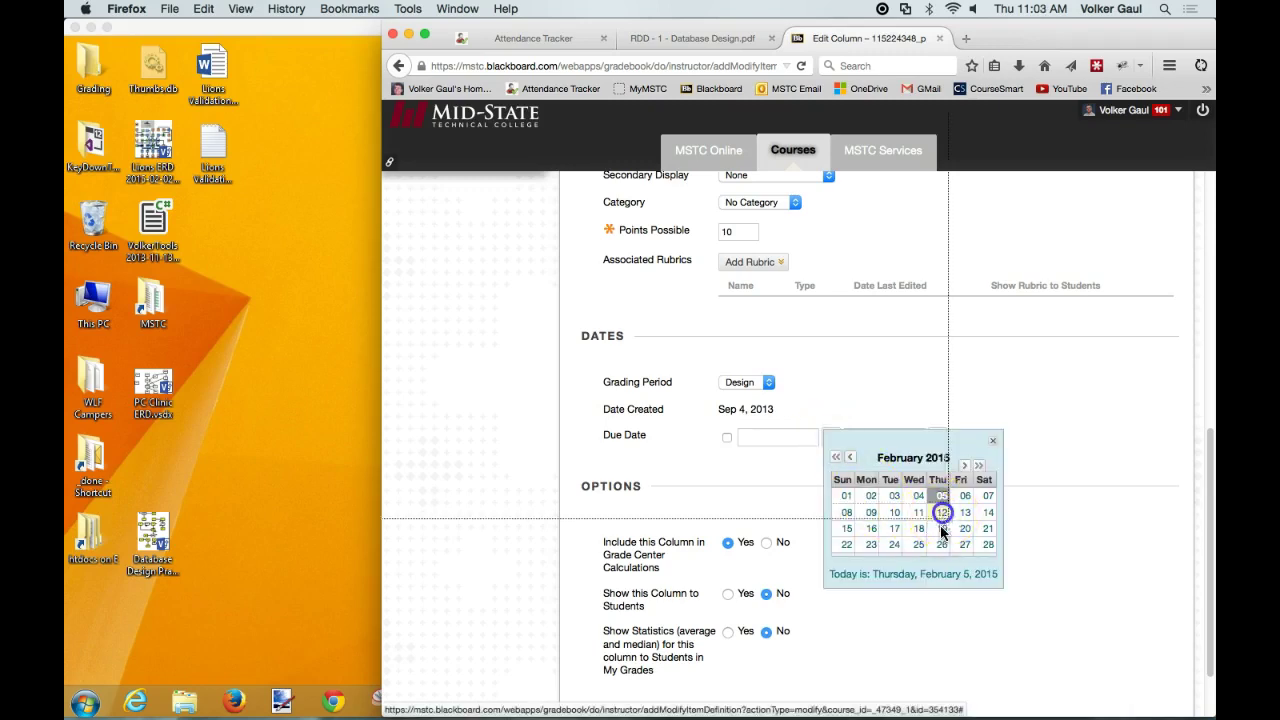
left_click(730, 594)
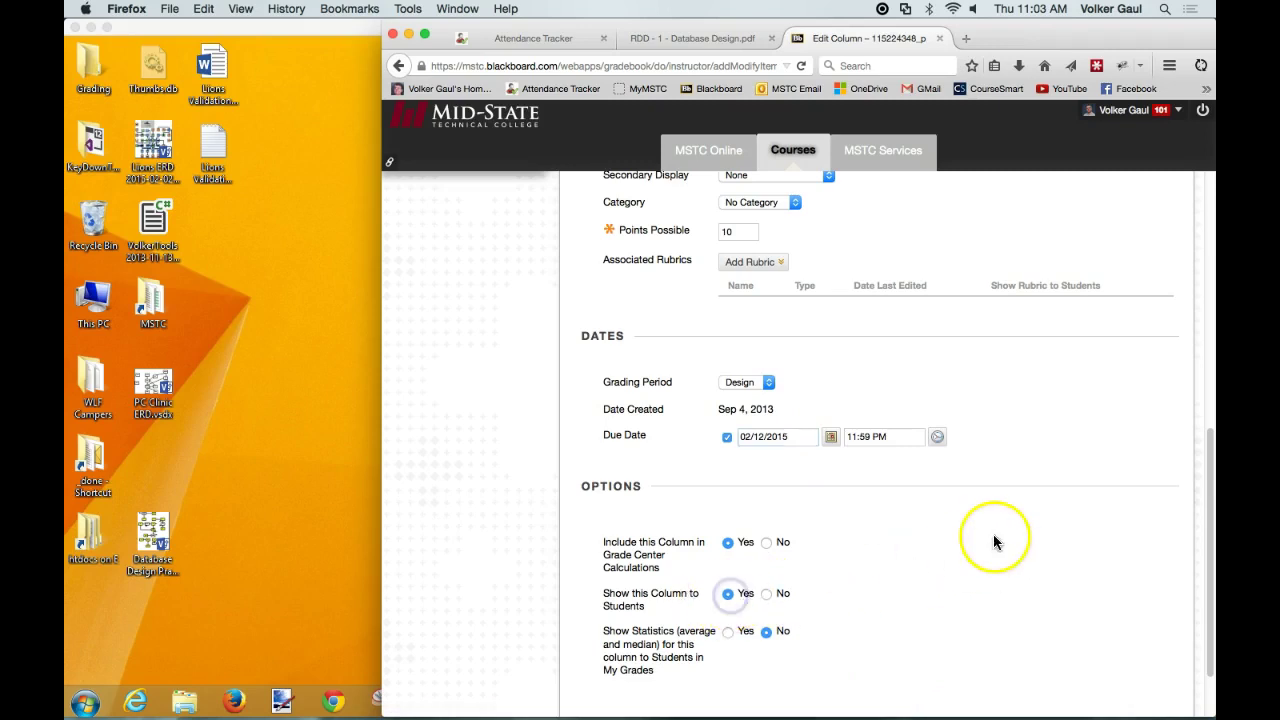
scroll(996, 543, "down", 2)
scroll(997, 543, "down", 1)
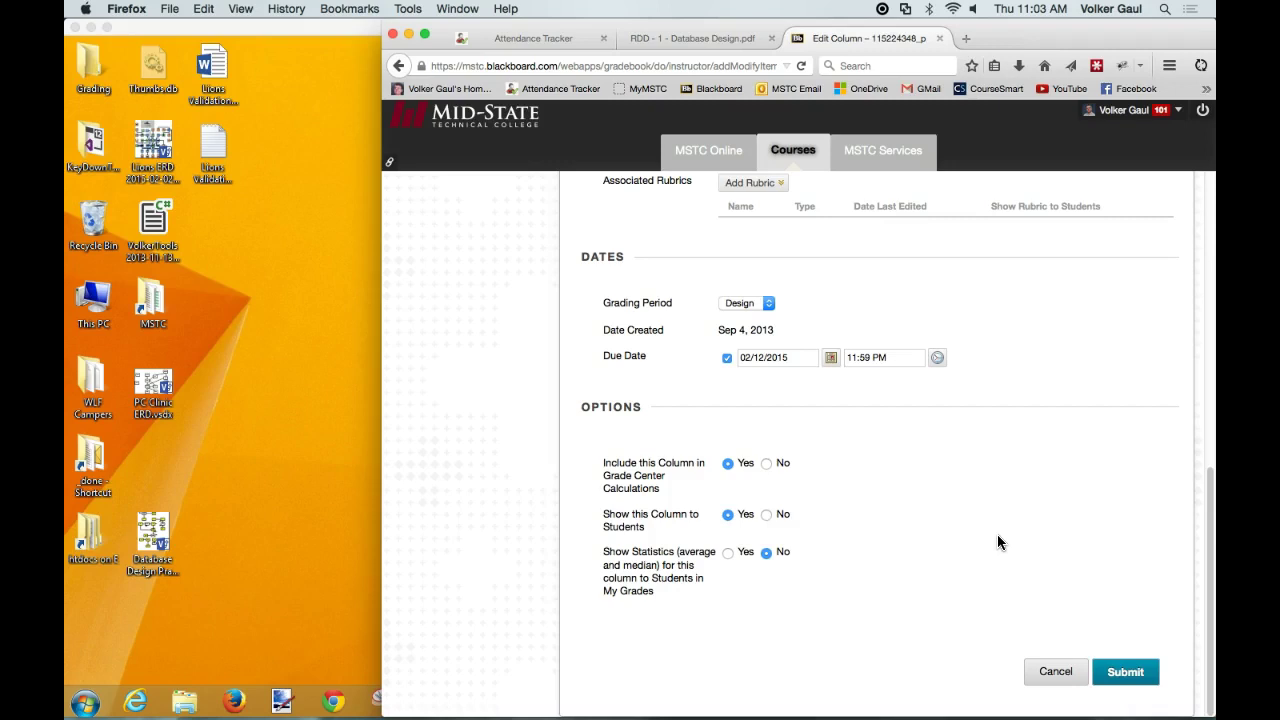
left_click(1140, 676)
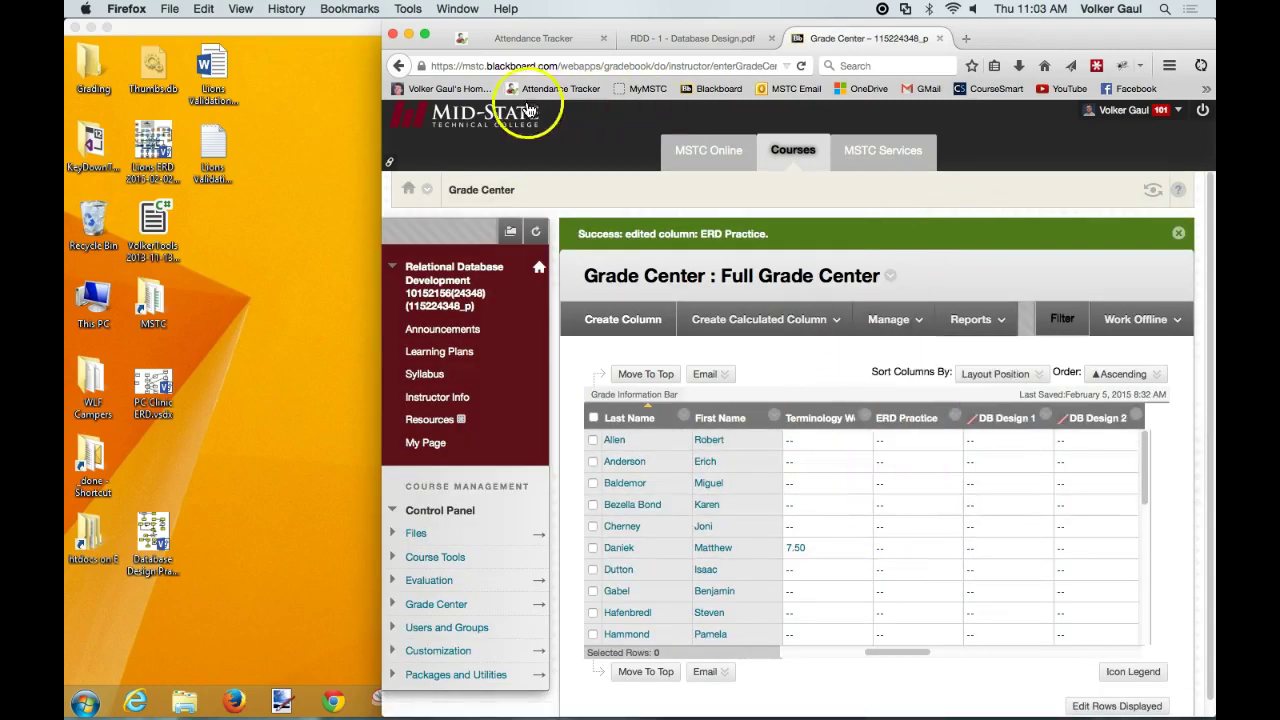
Close the Grade Center page and go to Step 3 – Draw Entity Relationship Diagram in the Database Design notes
left_click(939, 41)
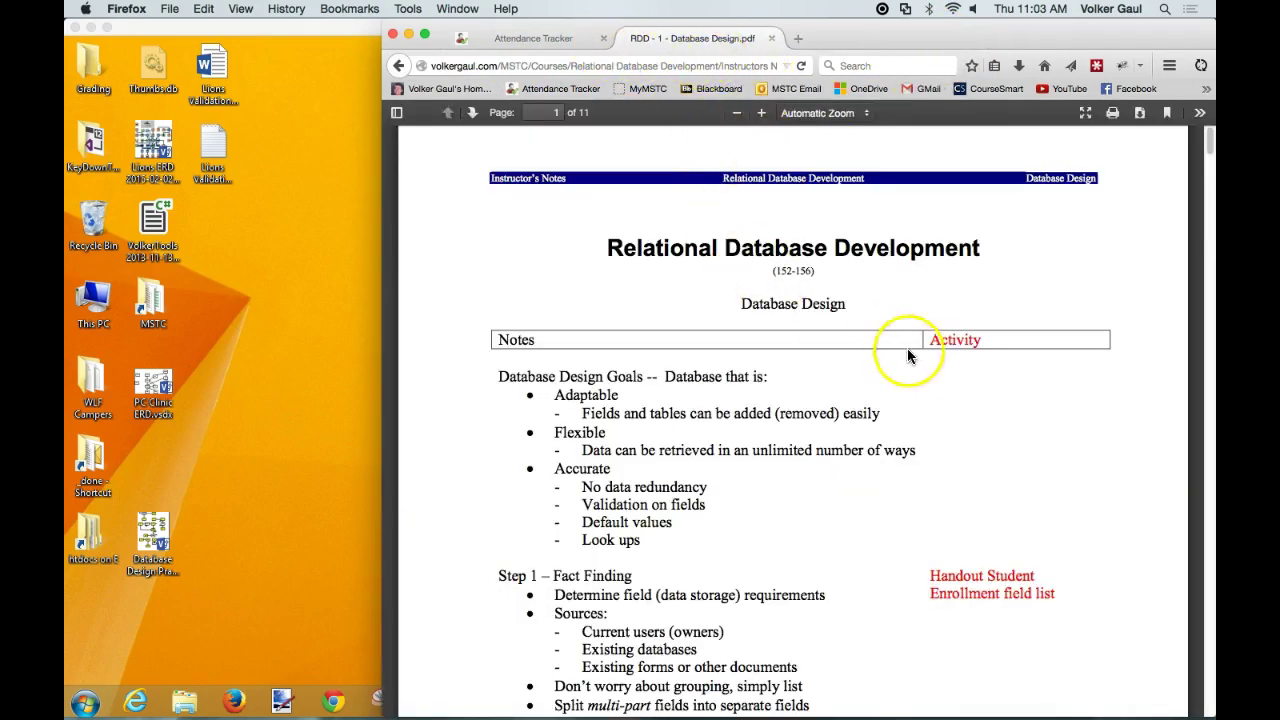
scroll(880, 430, "down", 10)
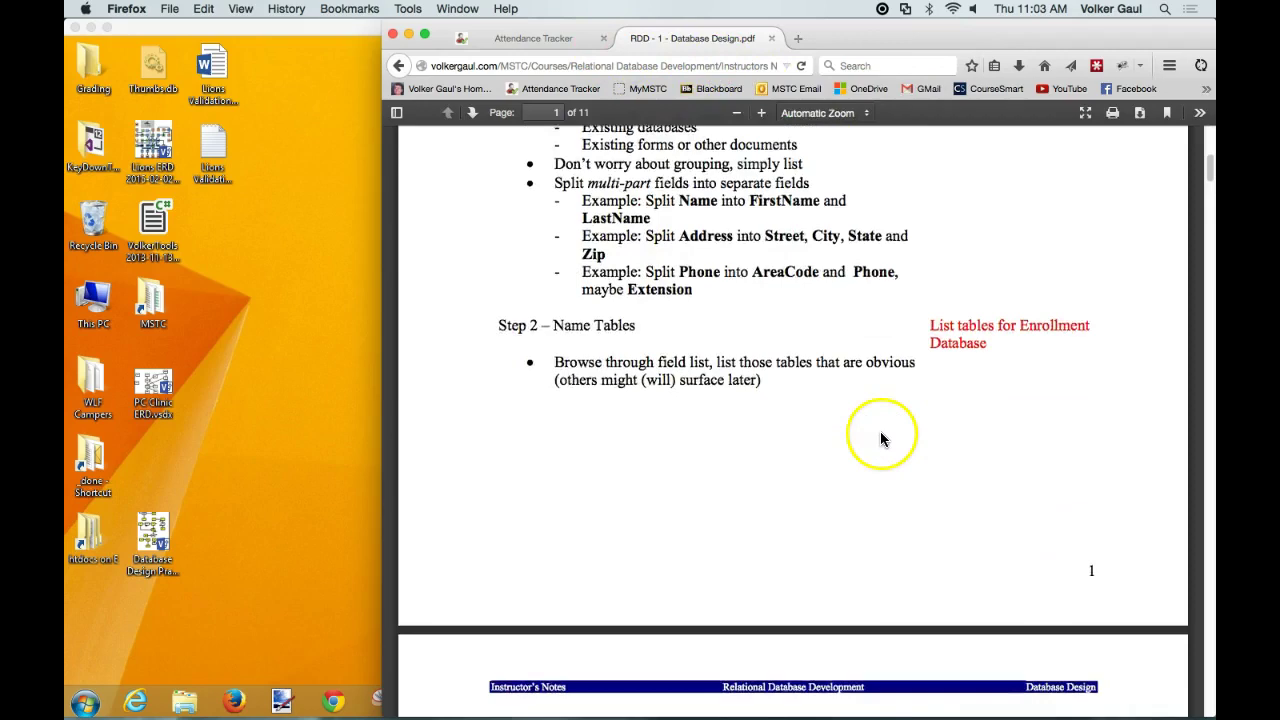
scroll(880, 437, "down", 7)
scroll(876, 438, "down", 18)
scroll(876, 447, "down", 7)
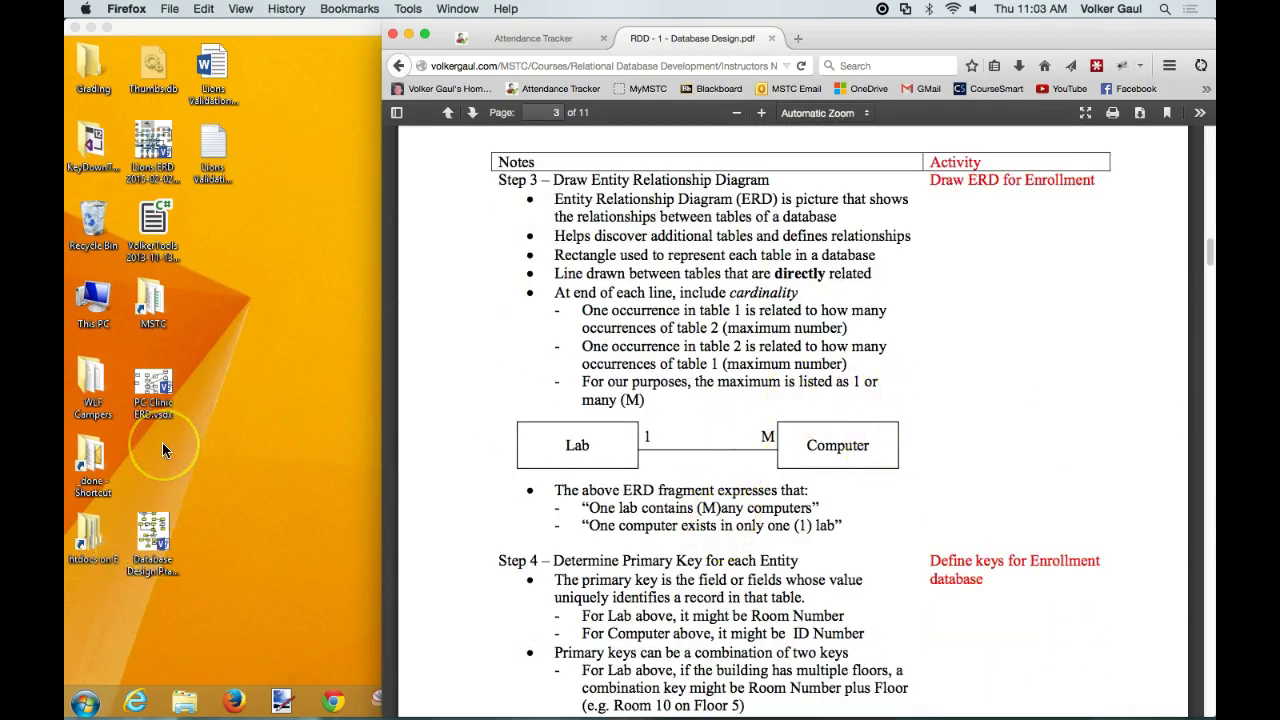
Switch to the Windows 8.1 virtual machine and narrow its window to uncover the application behind it
left_click(151, 388)
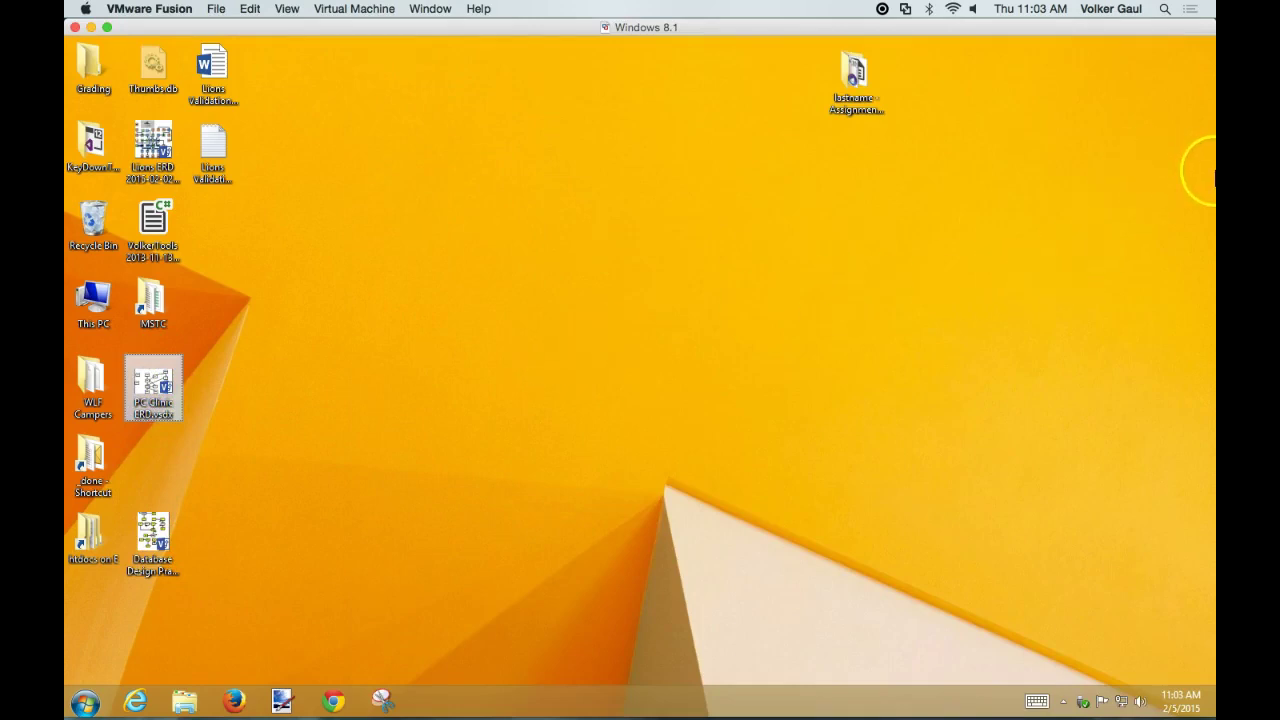
left_click(1040, 169)
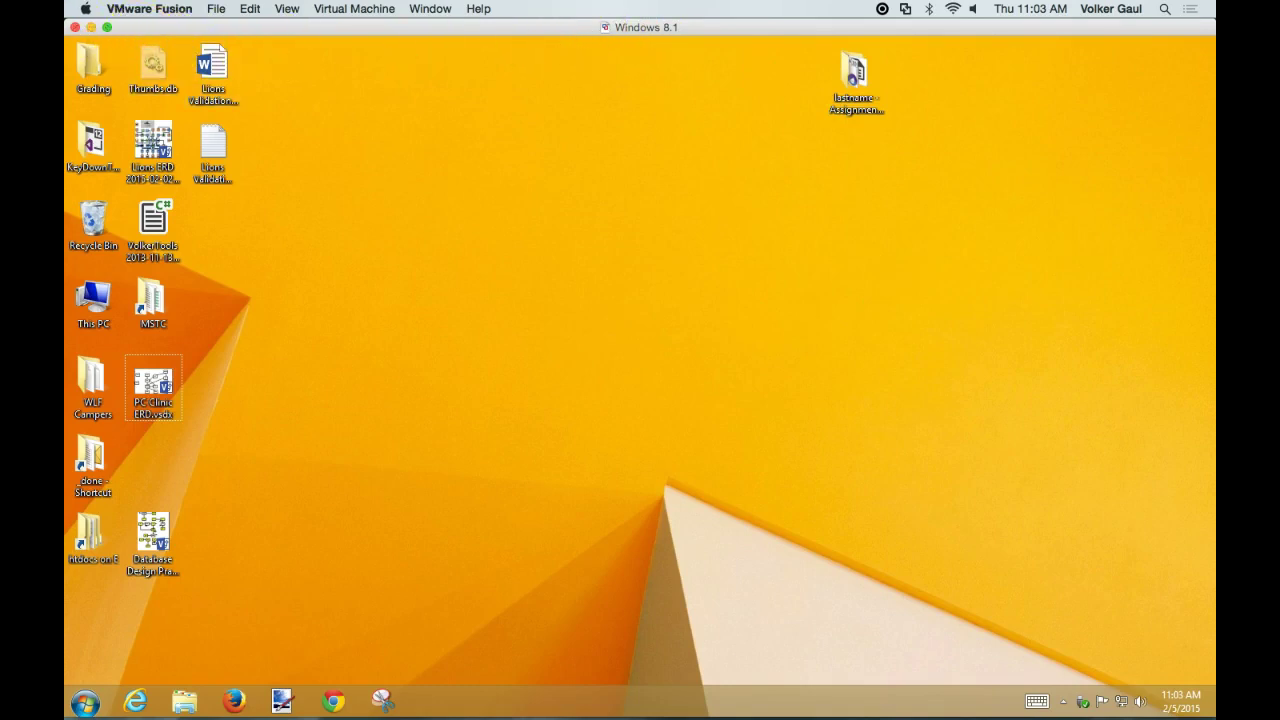
left_click_drag(68, 27, 215, 27)
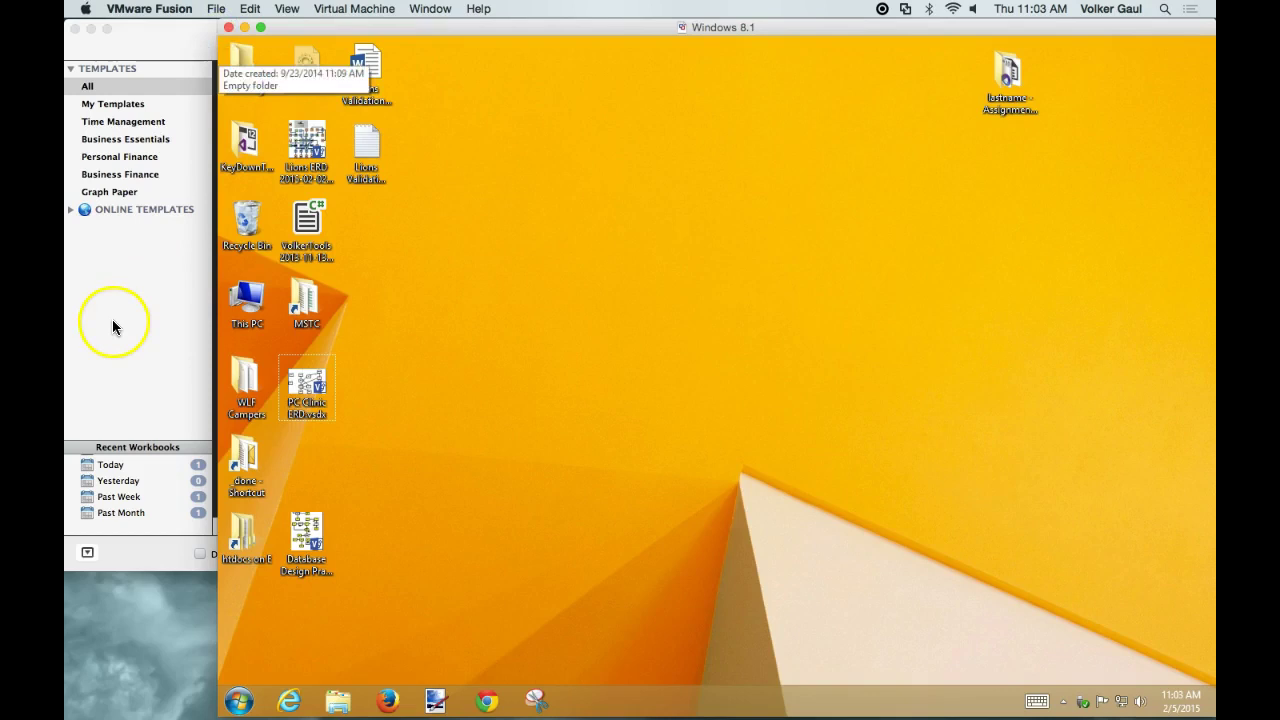
Close the Excel Workbook Gallery and the blank Excel workbook behind the virtual machine window
left_click(113, 323)
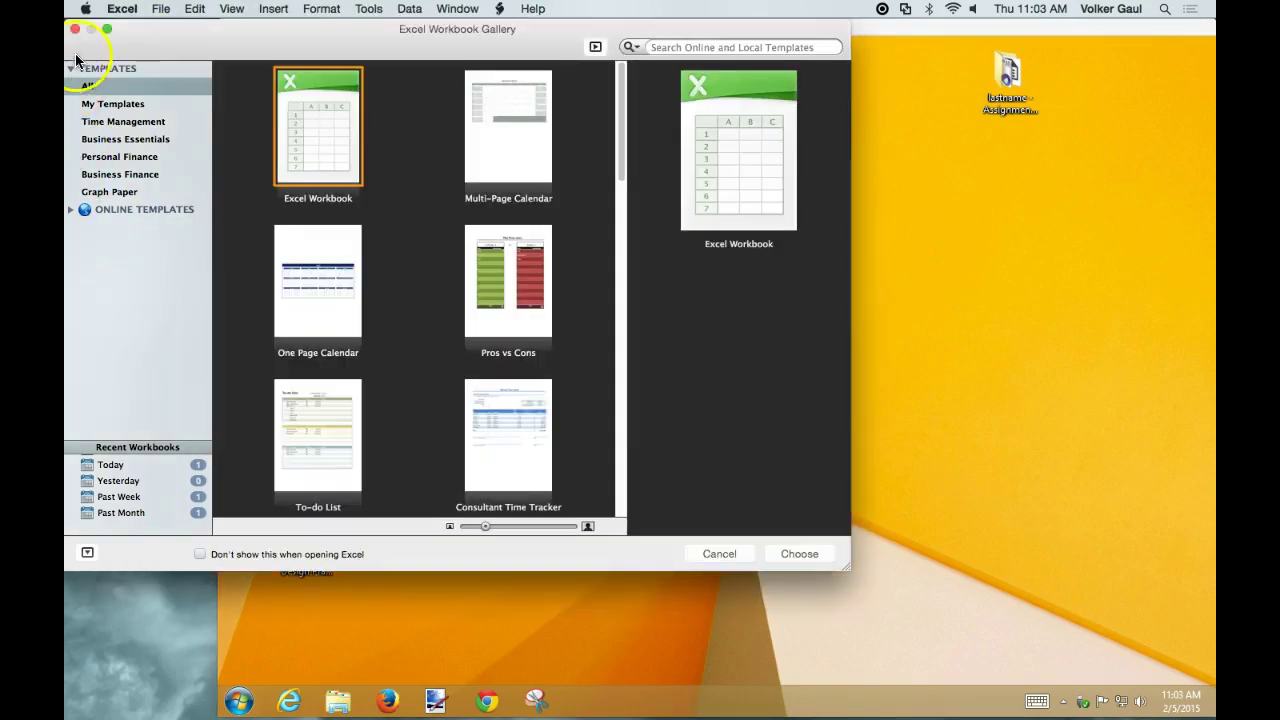
left_click(76, 33)
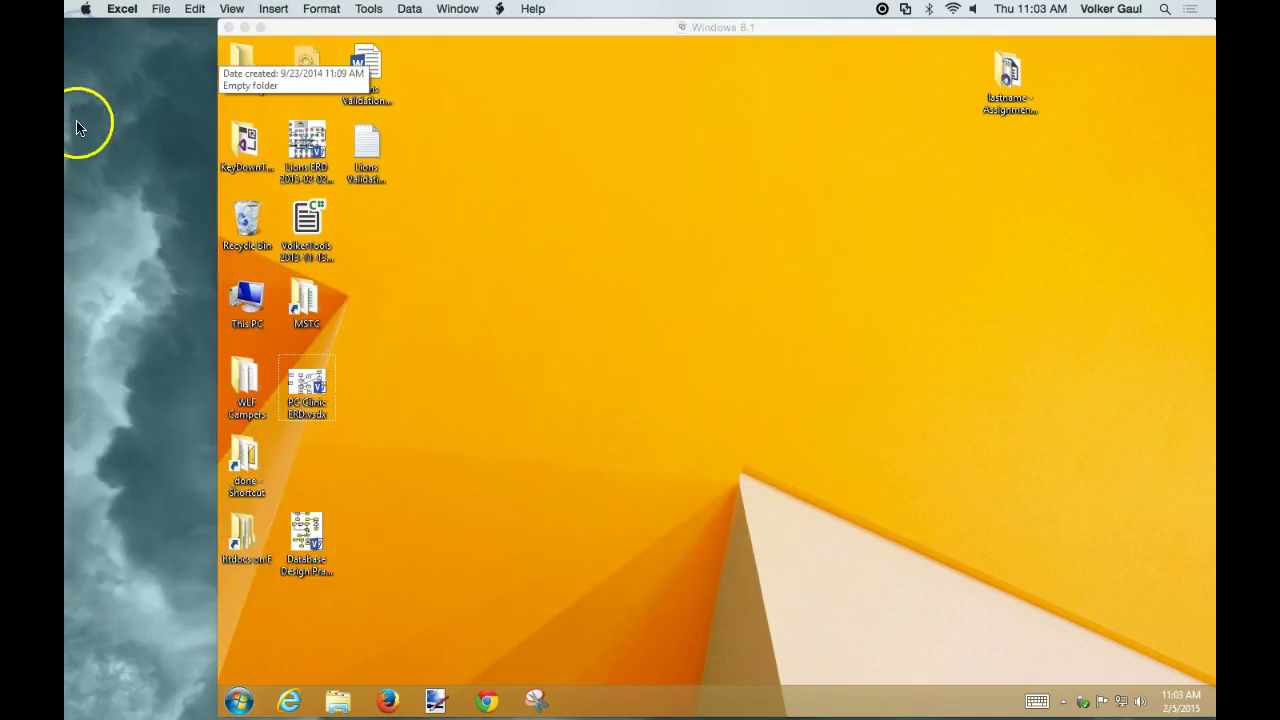
left_click(312, 392)
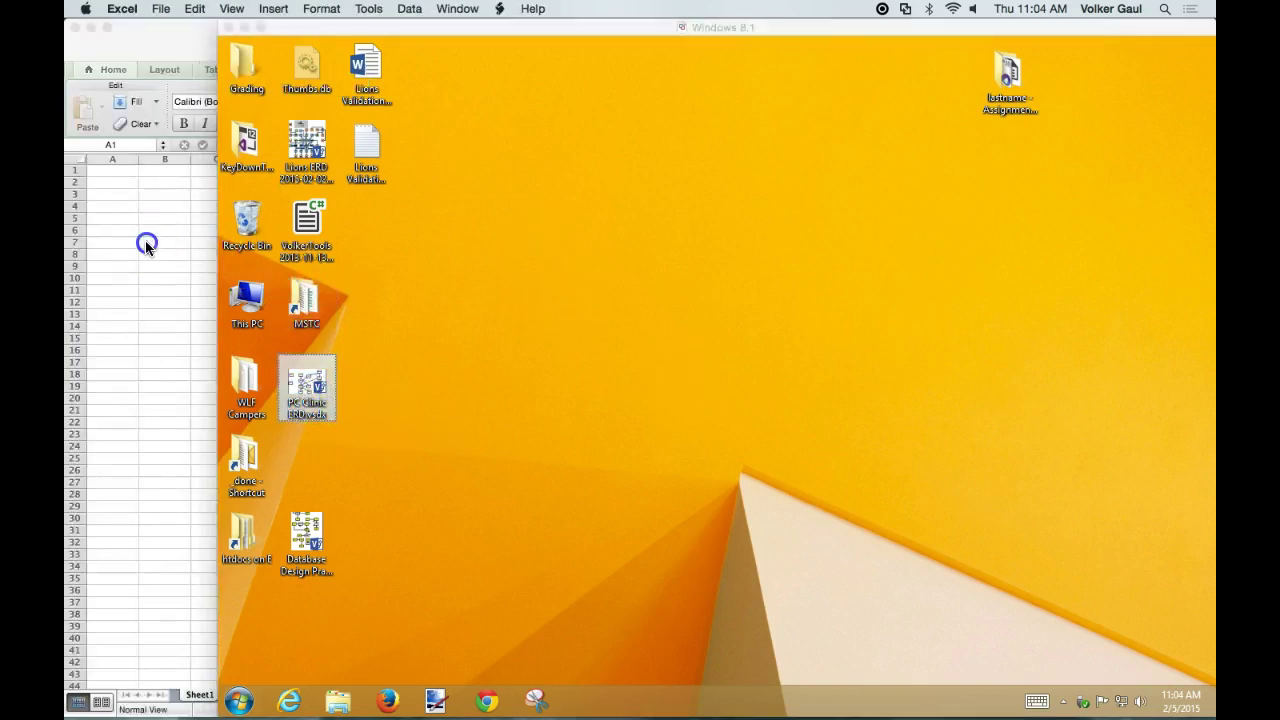
left_click(147, 243)
left_click(75, 28)
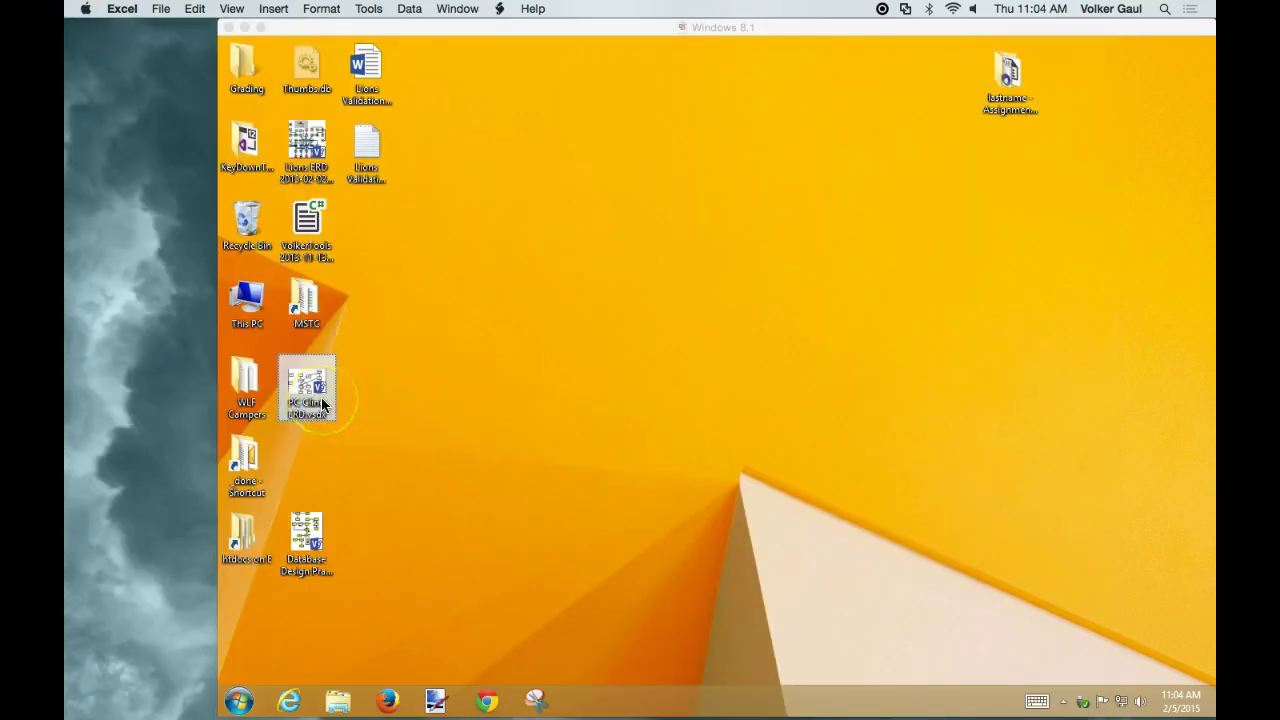
Bring up the Firefox window and shift the Windows 8.1 virtual machine window so the notes partly show behind it
mouse_move(337, 705)
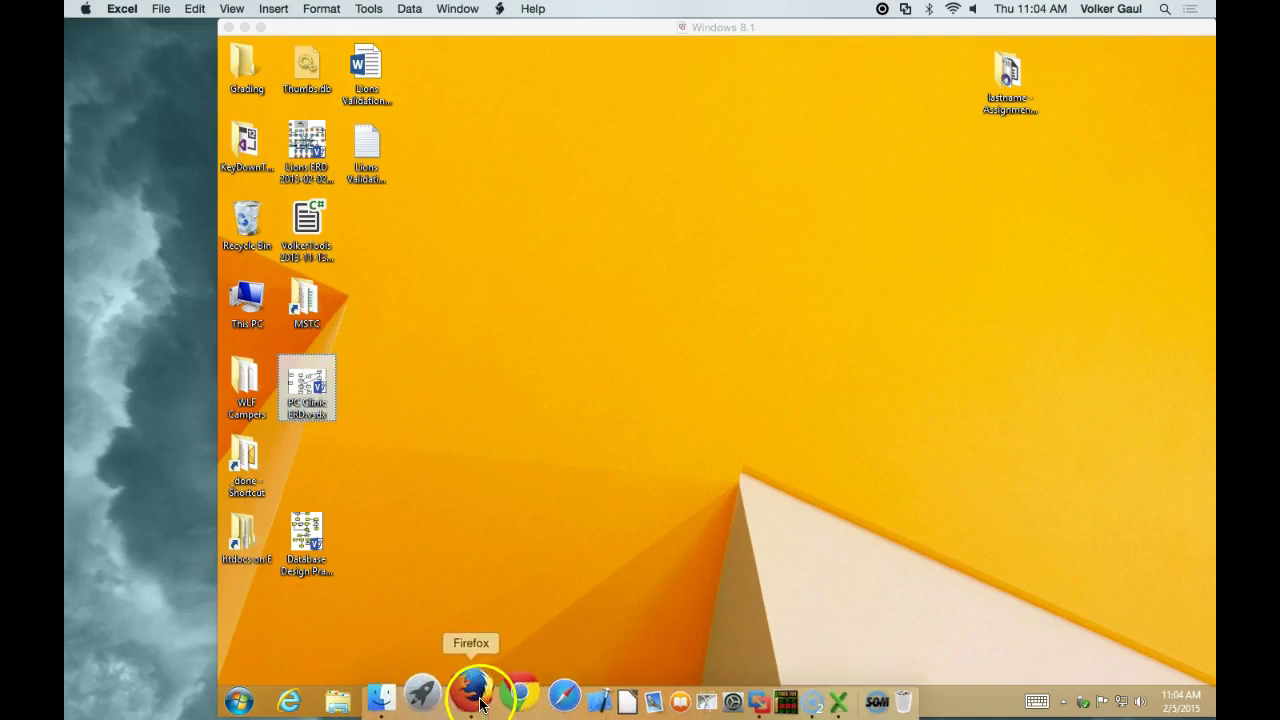
left_click(480, 705)
left_click_drag(344, 29, 188, 31)
left_click(306, 256)
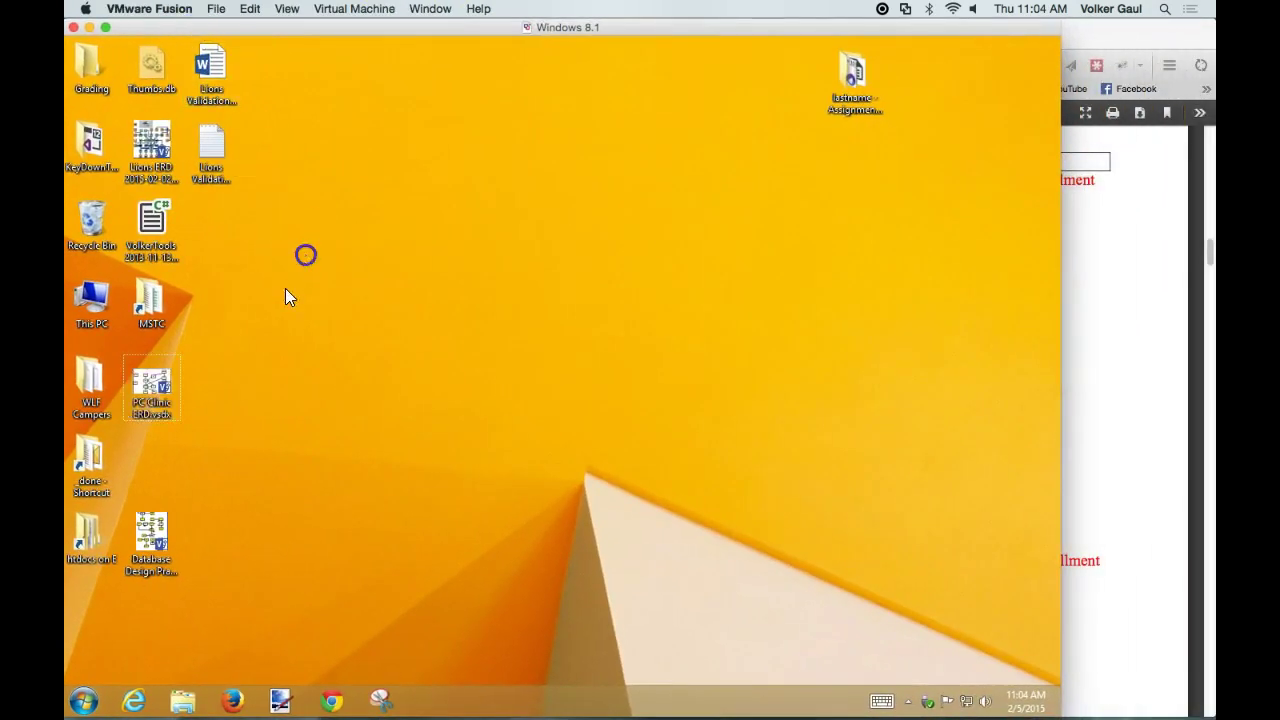
Open the PC Clinic ERD.vsdx drawing from the Windows desktop and look over its table relationships
left_click(151, 398)
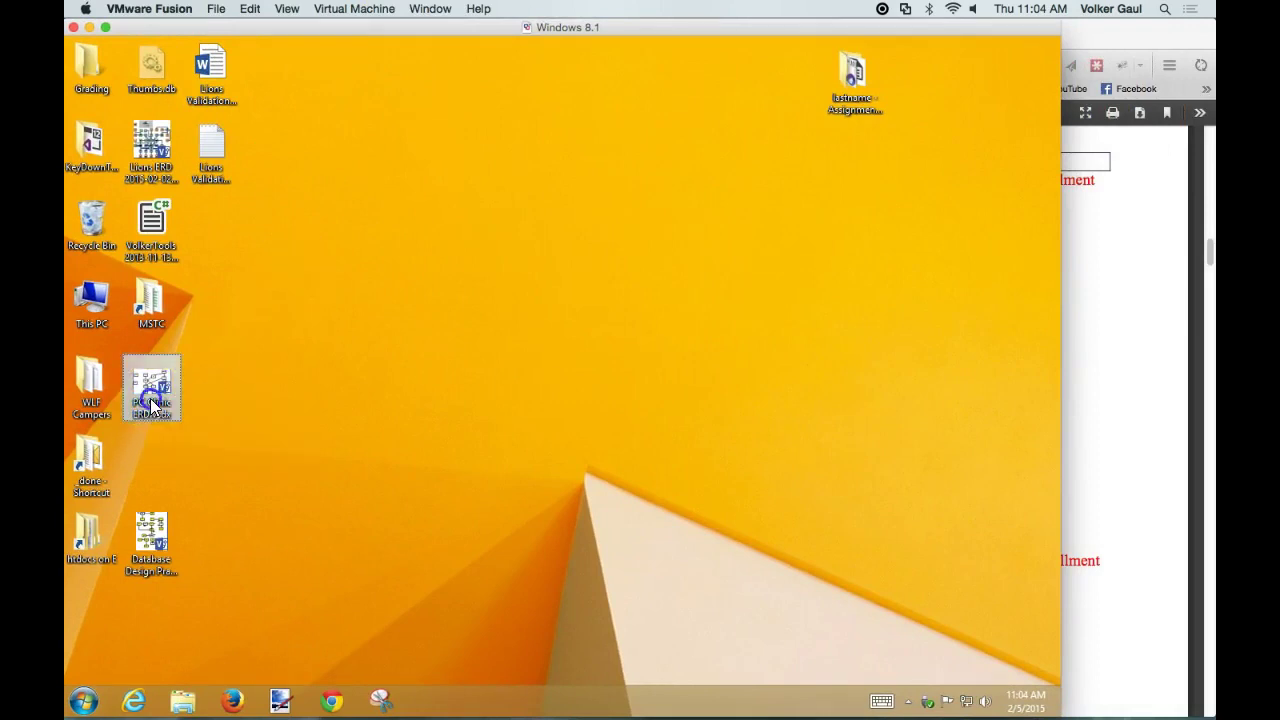
double_click(151, 403)
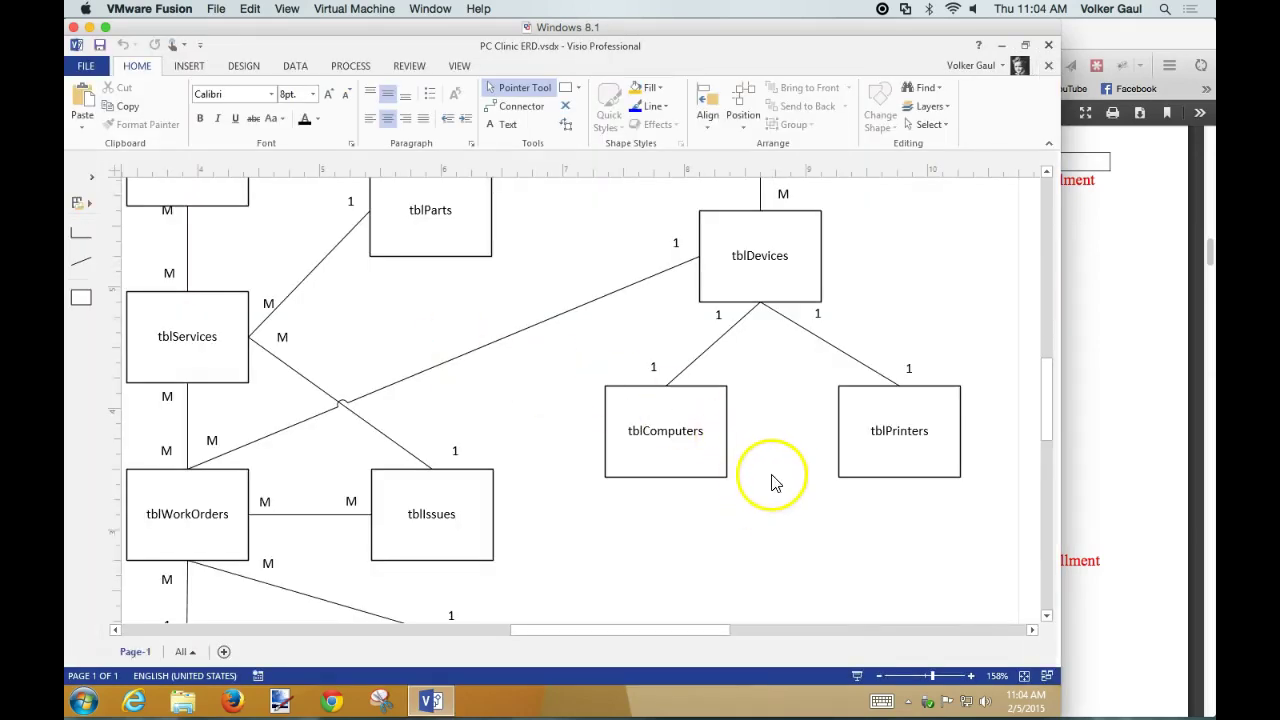
scroll(785, 485, "up", 1)
scroll(785, 485, "up", 1)
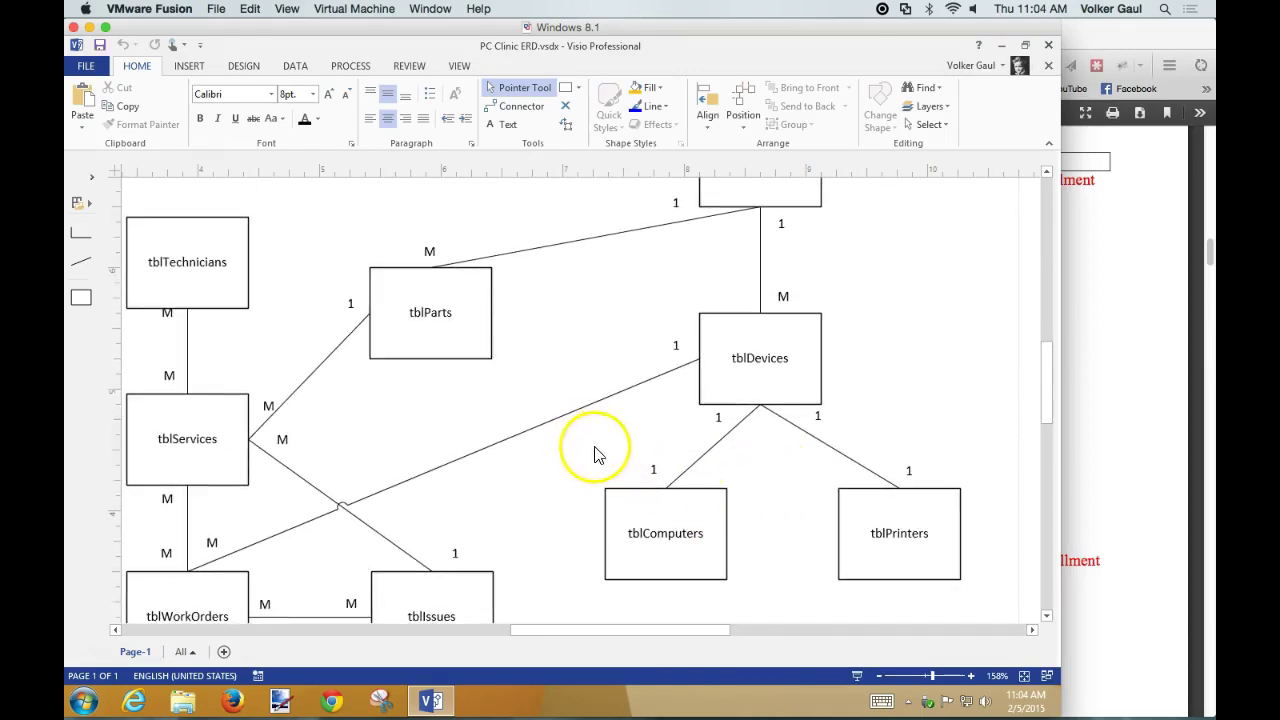
scroll(597, 457, "down", 1)
scroll(597, 457, "down", 1)
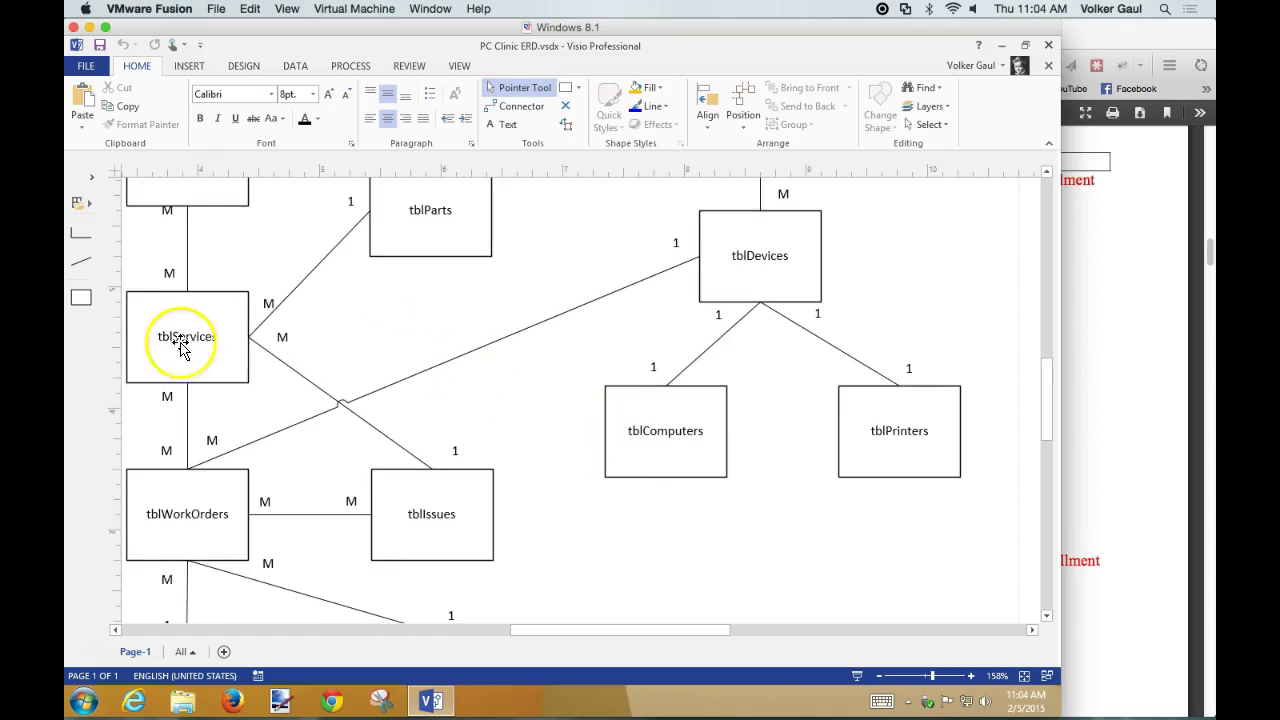
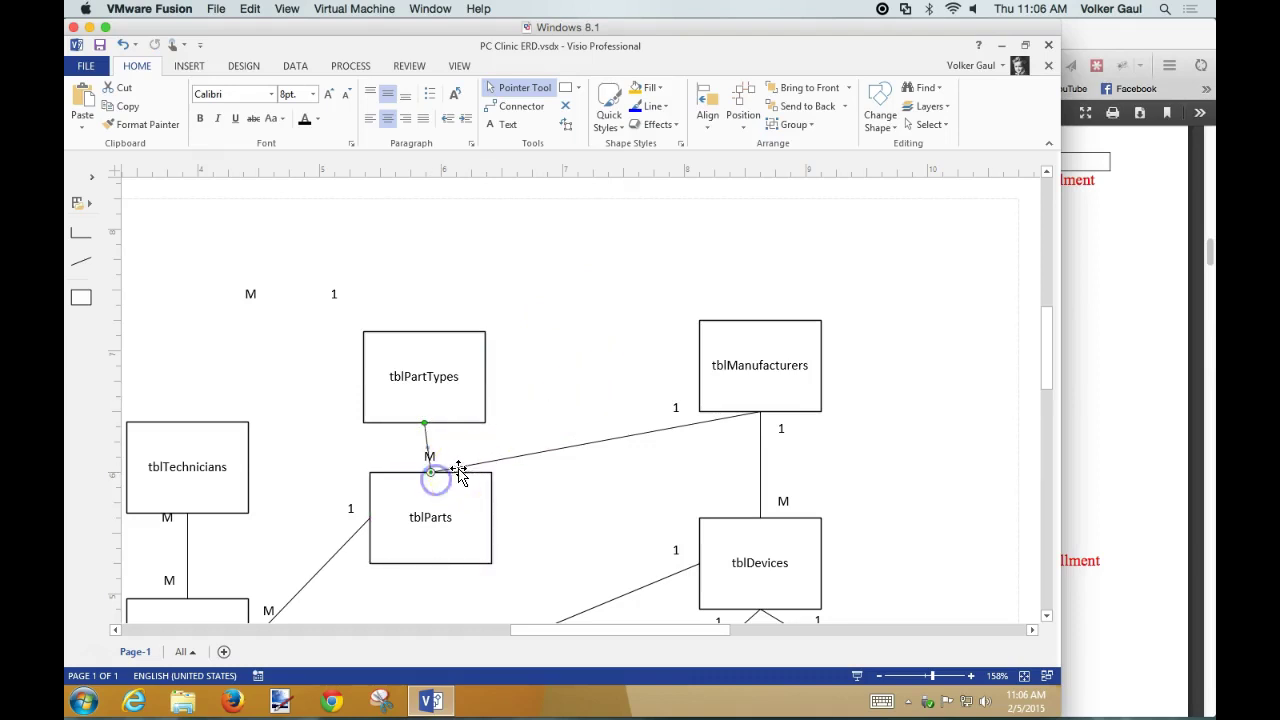
Align the tblPartTypes box directly above tblParts so that their connector runs vertically
mouse_move(469, 343)
left_mouse_down()
mouse_move(480, 343)
mouse_move(463, 343)
left_mouse_up()
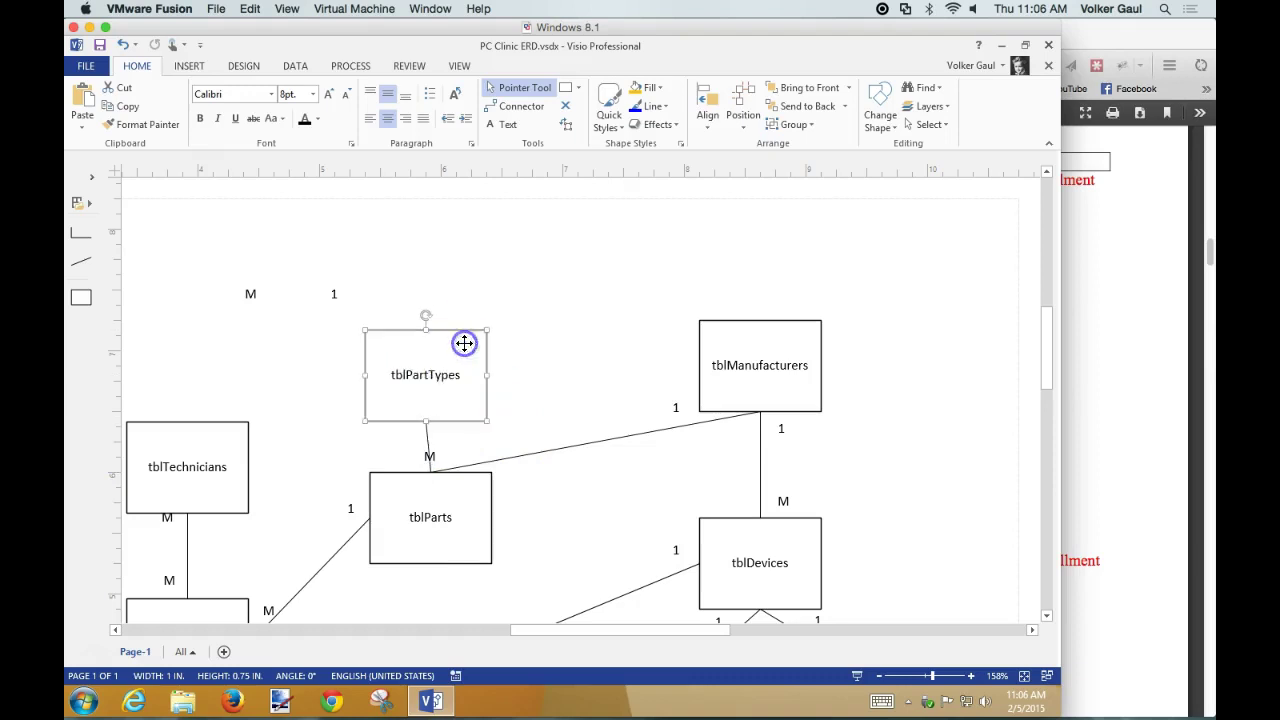
key("Right")
key("Right")
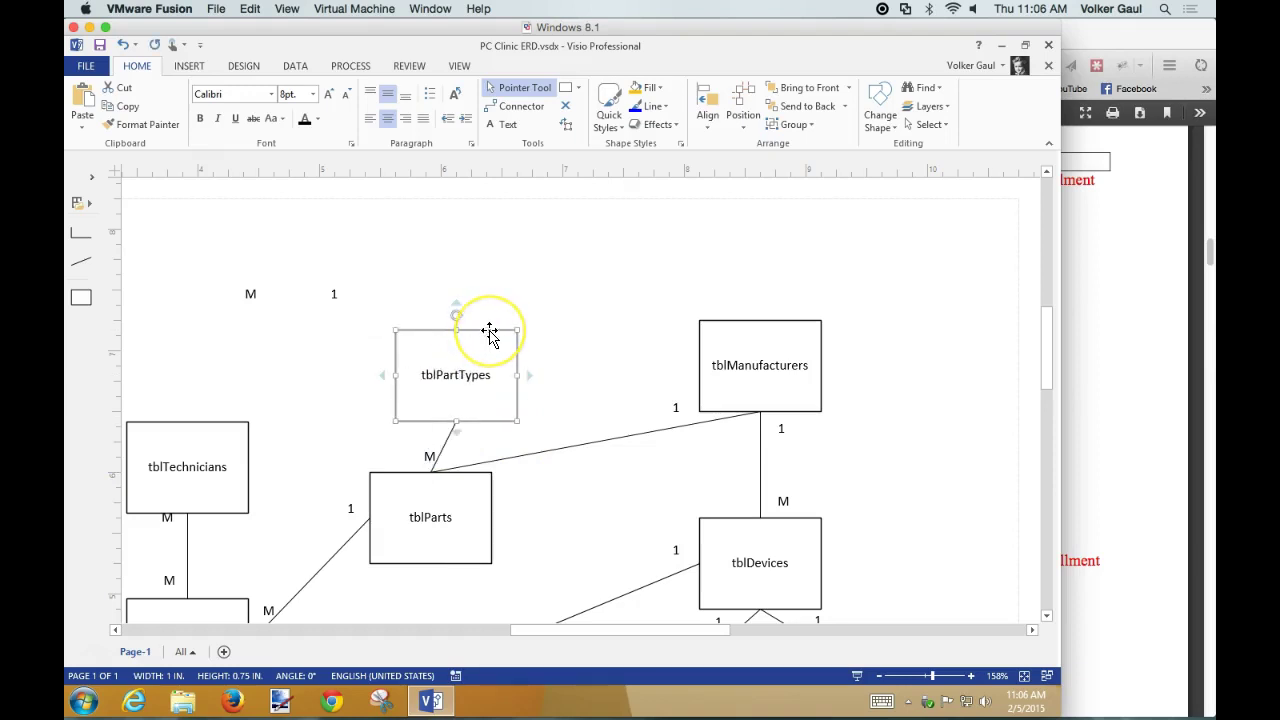
key("Left")
key("Left")
key("shift+Right")
key("shift+Right")
key("shift+Right")
key("shift+Right")
key("shift+Right")
key("shift+Right")
key("shift+Right")
key("shift+Left")
key("shift+Left")
key("shift+Left")
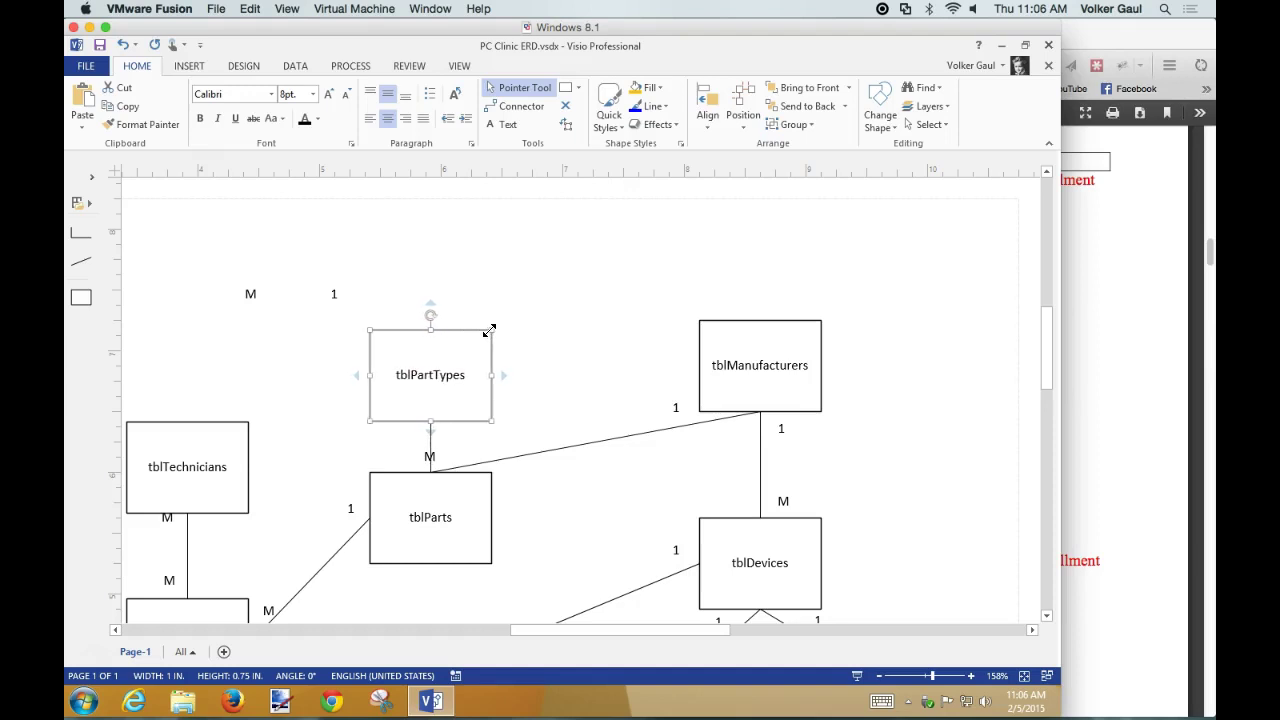
Move the M label at tblParts beside the tblManufacturers connector and copy it beside the tblPartTypes connector's tblParts end
left_click(430, 460)
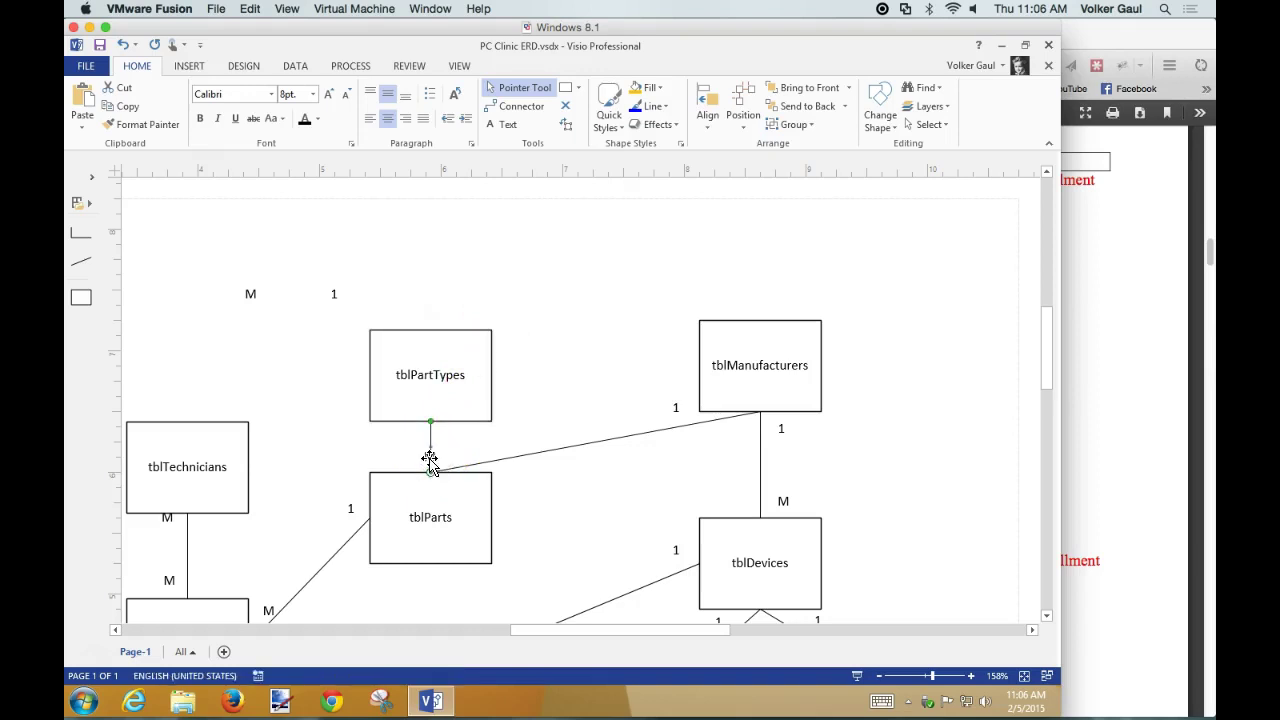
type("M")
left_click_drag(454, 448, 486, 400)
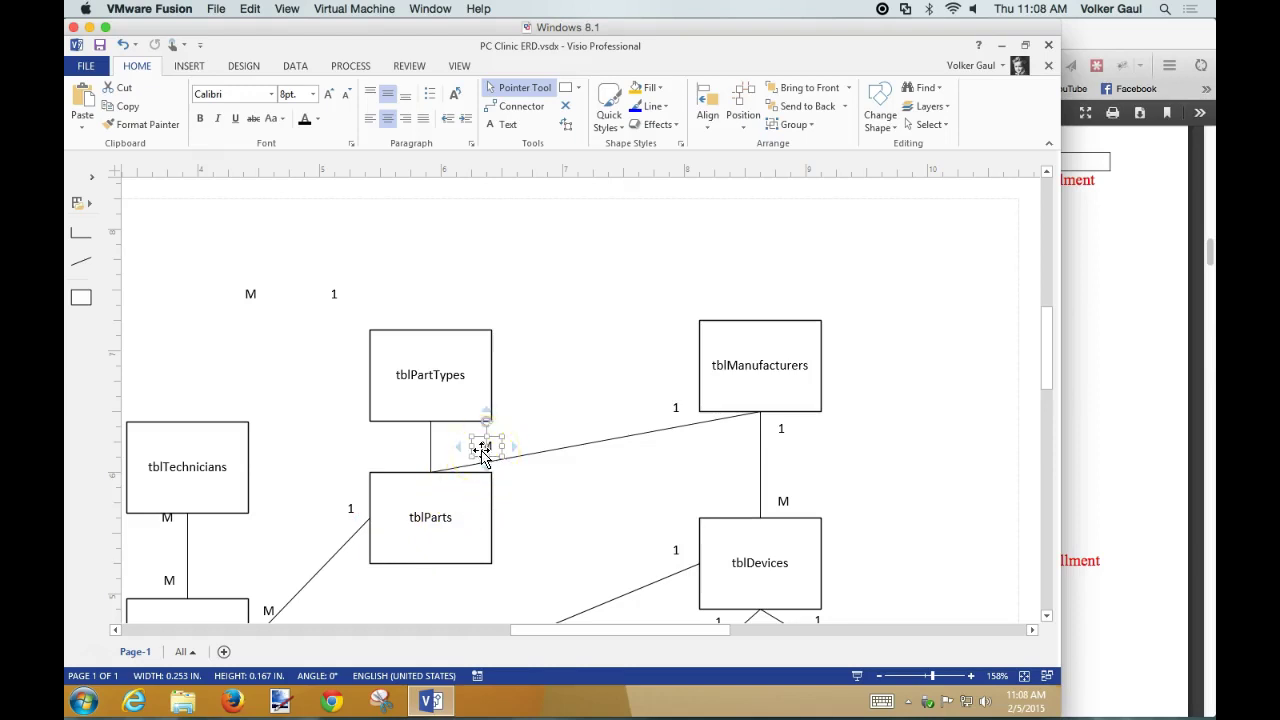
left_click_drag(481, 458, 410, 458)
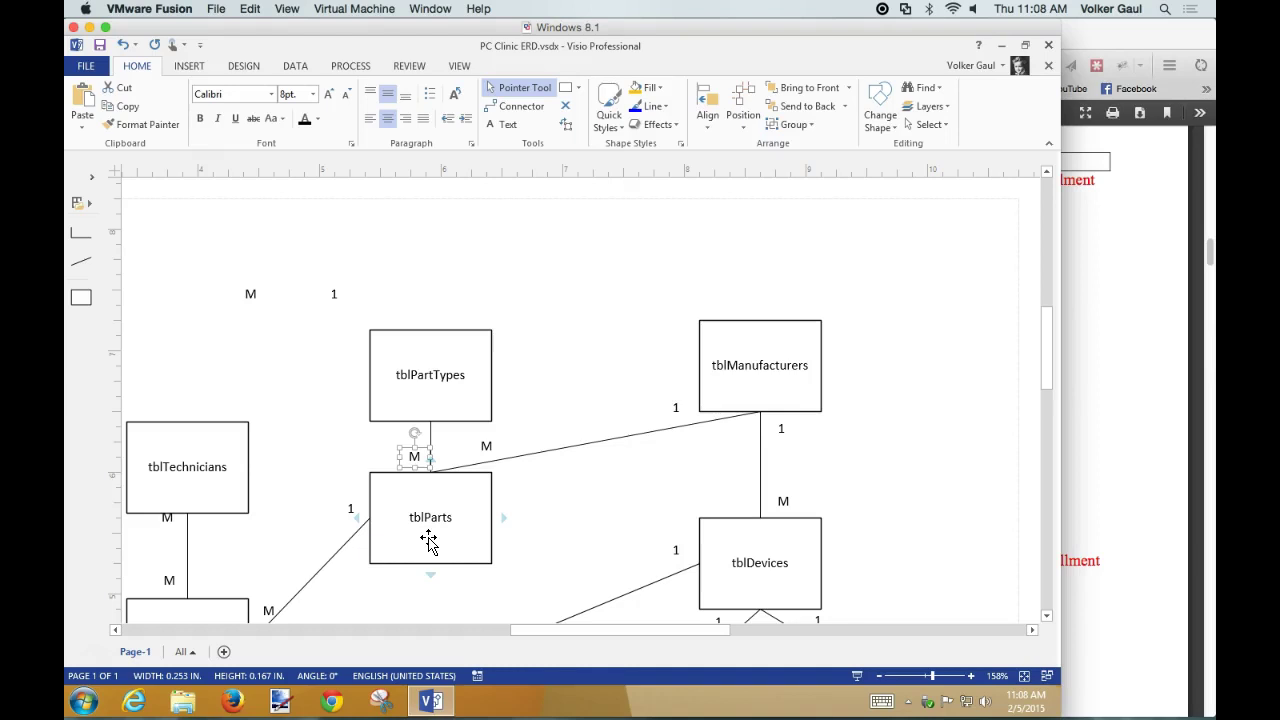
Place a copy of the spare 1 label beside the connector just below tblPartTypes
left_click(333, 295)
left_click(332, 300)
left_click_drag(332, 305, 408, 445)
left_click(551, 347)
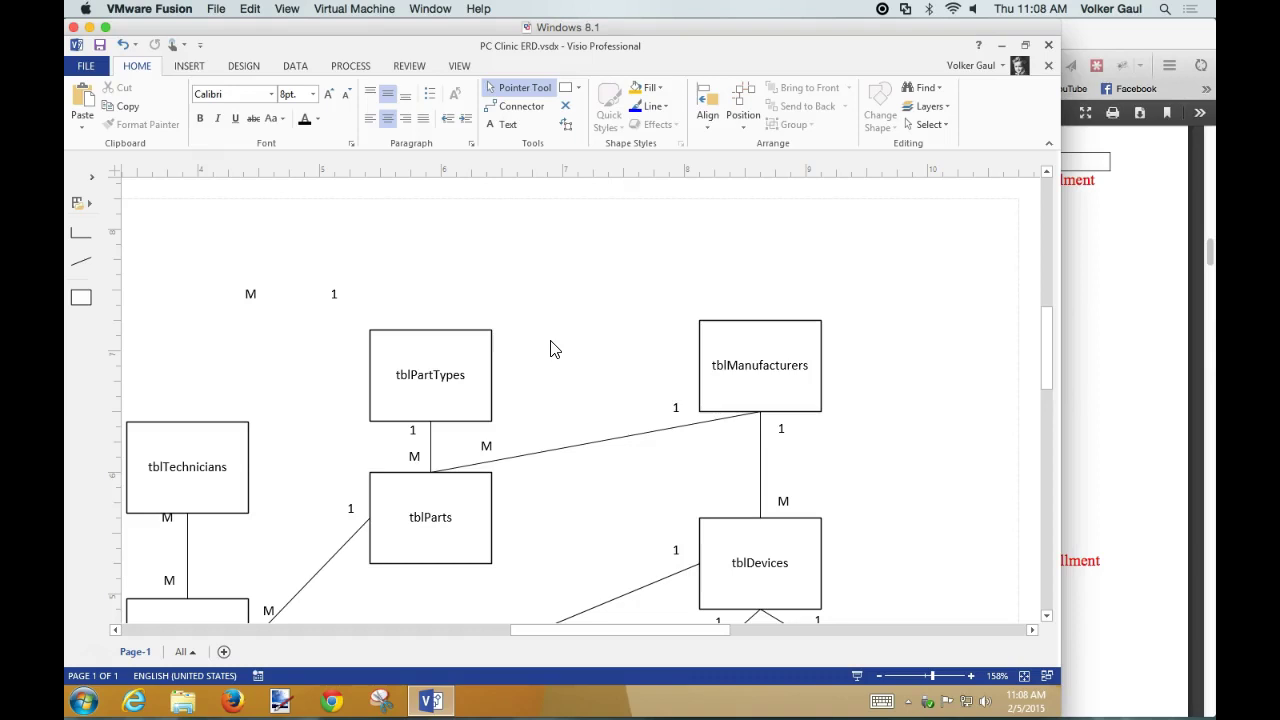
Examine the ERD's relationships from tblParts and tblDevices down through tblServices, tblWorkOrders, tblIssues, tblCustomers and tblPayments
mouse_move(451, 391)
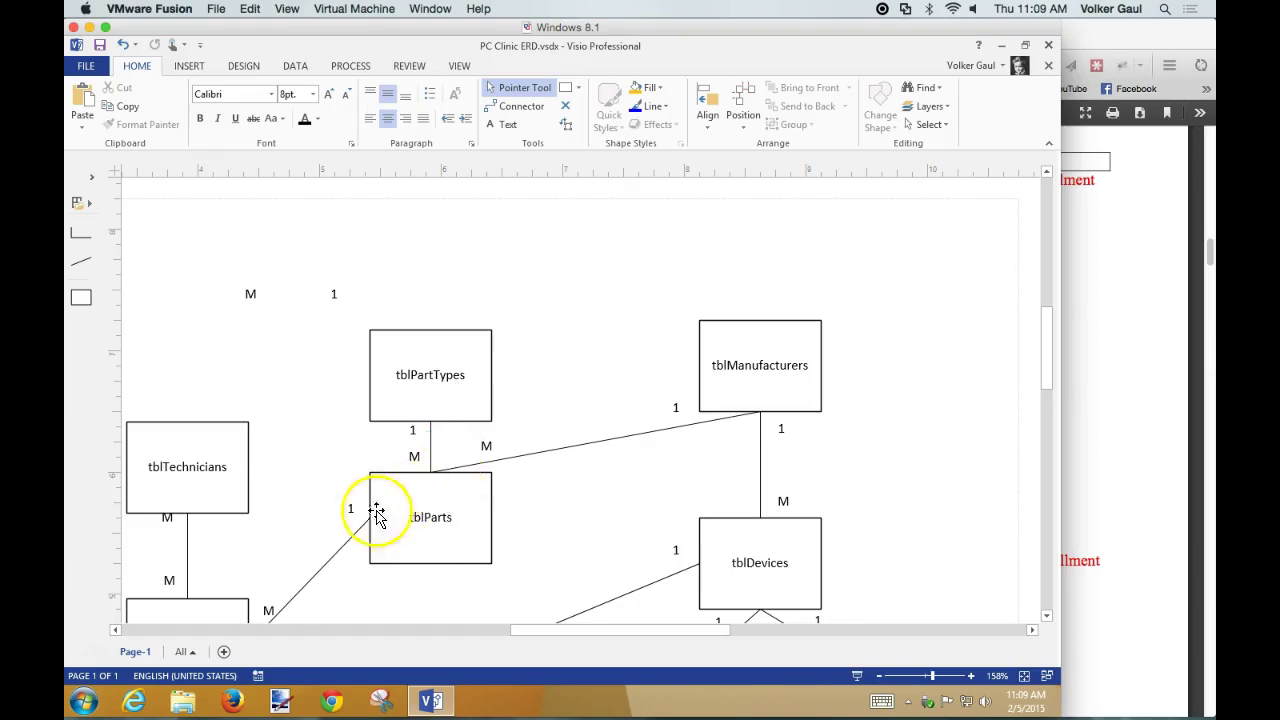
scroll(307, 548, "down", 5)
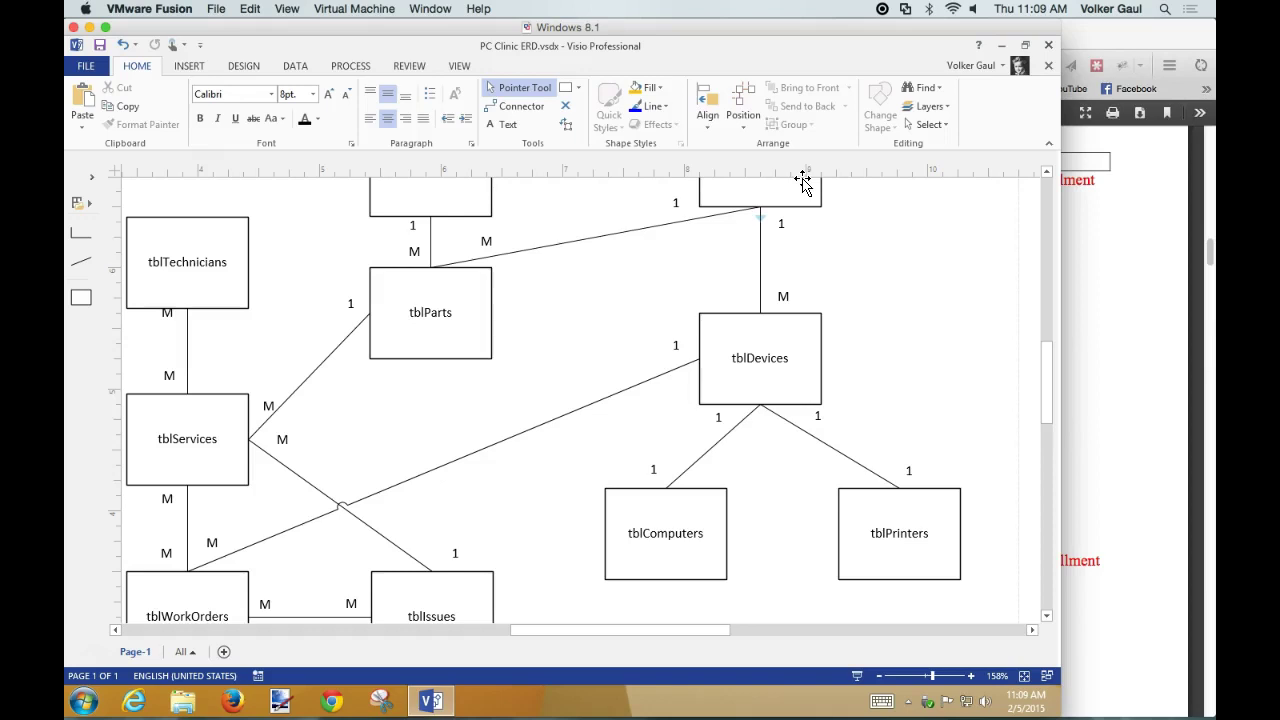
left_click(615, 368)
scroll(618, 378, "down", 6)
left_click(465, 289)
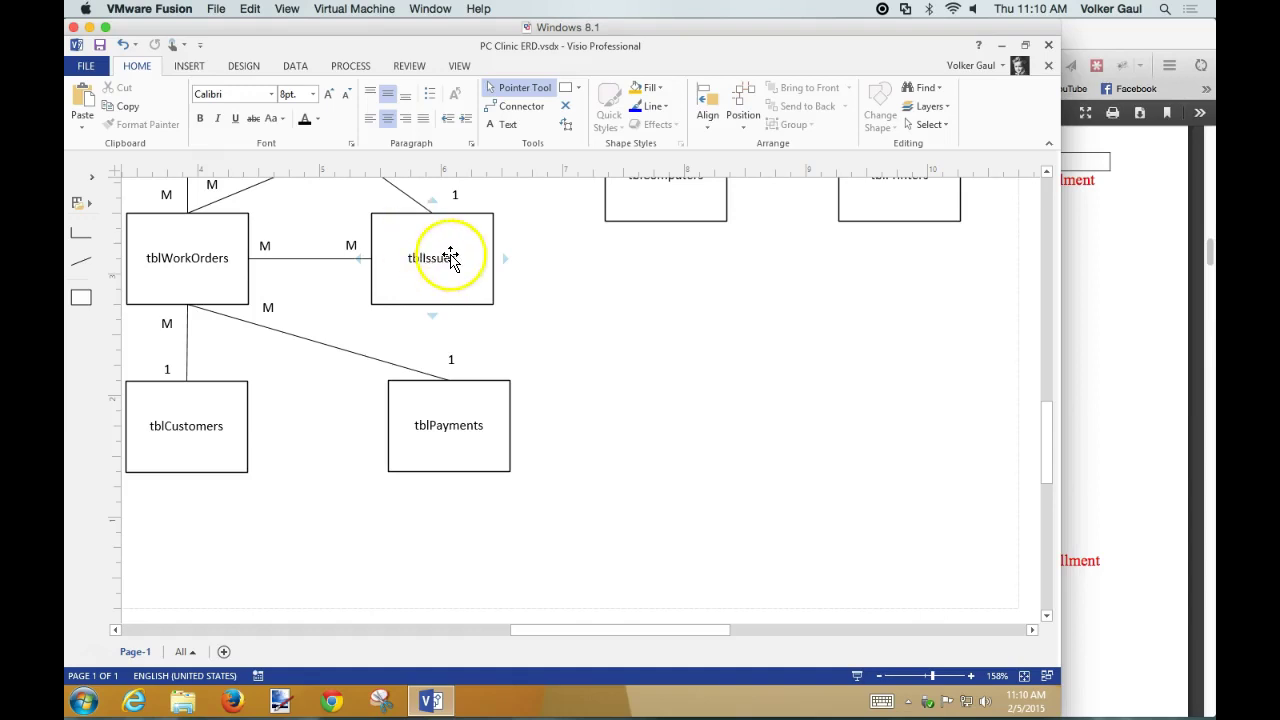
scroll(651, 316, "up", 1)
scroll(651, 316, "up", 5)
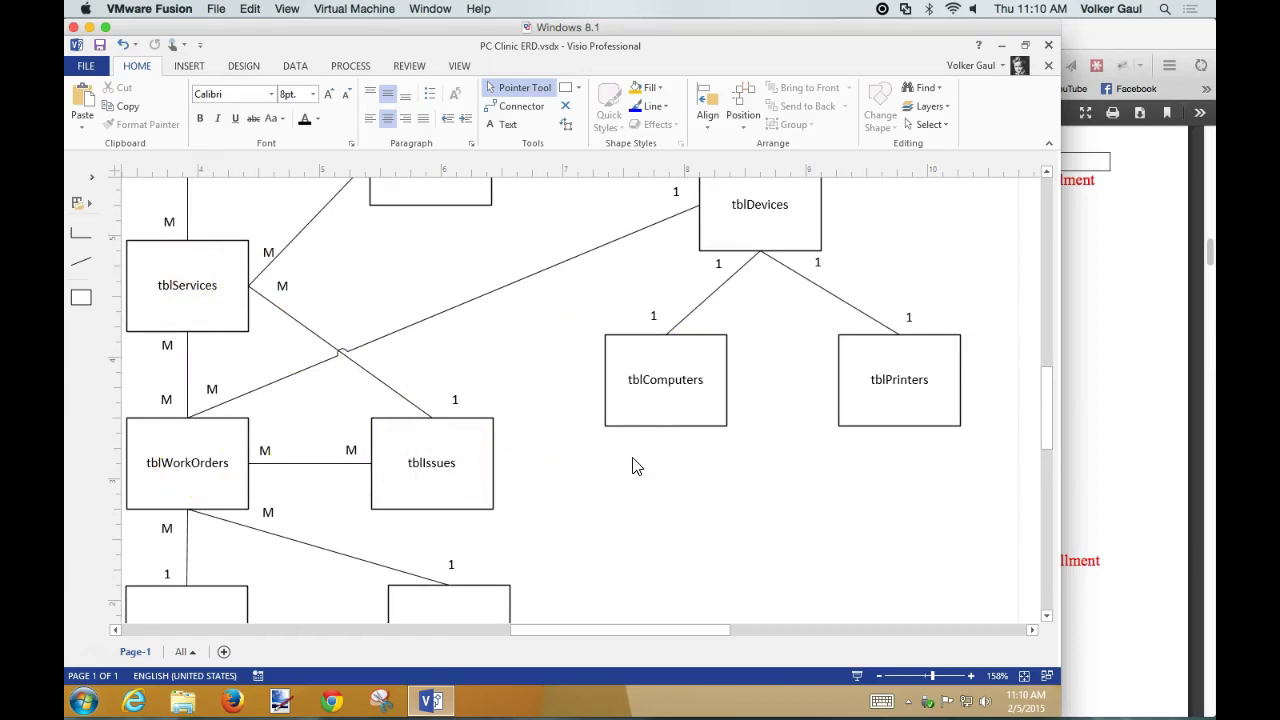
mouse_move(201, 295)
left_click(164, 275)
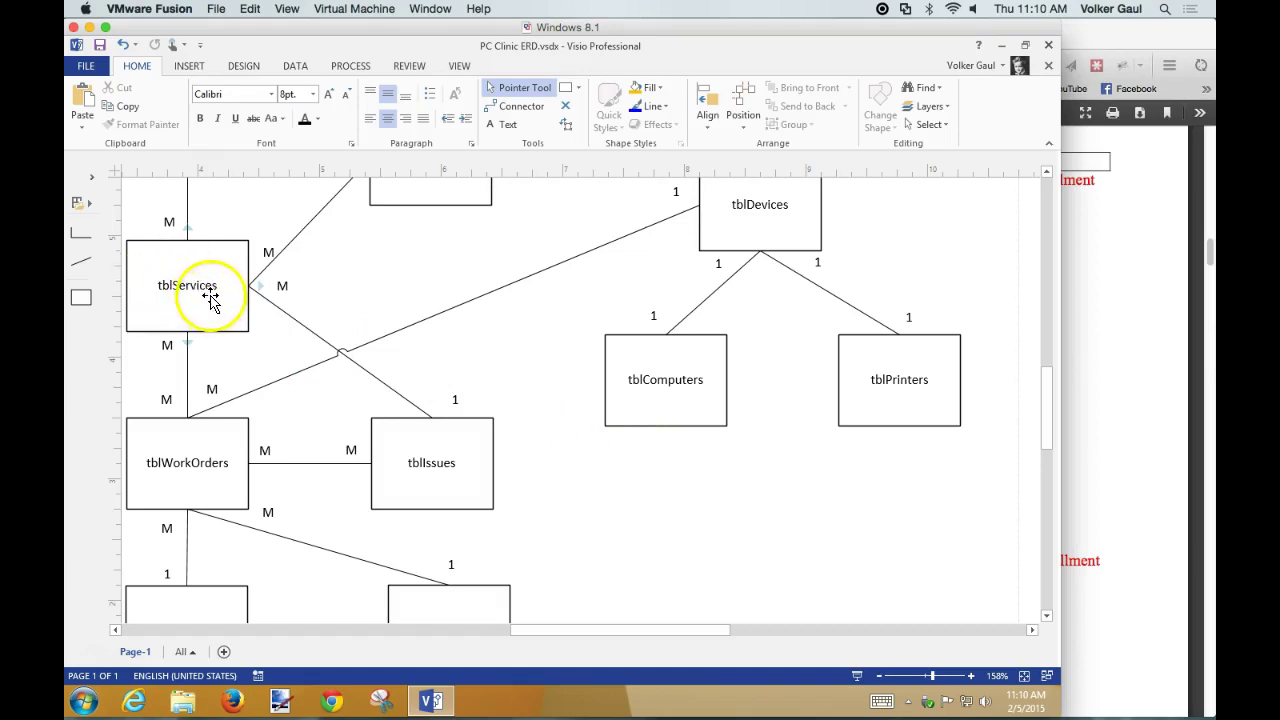
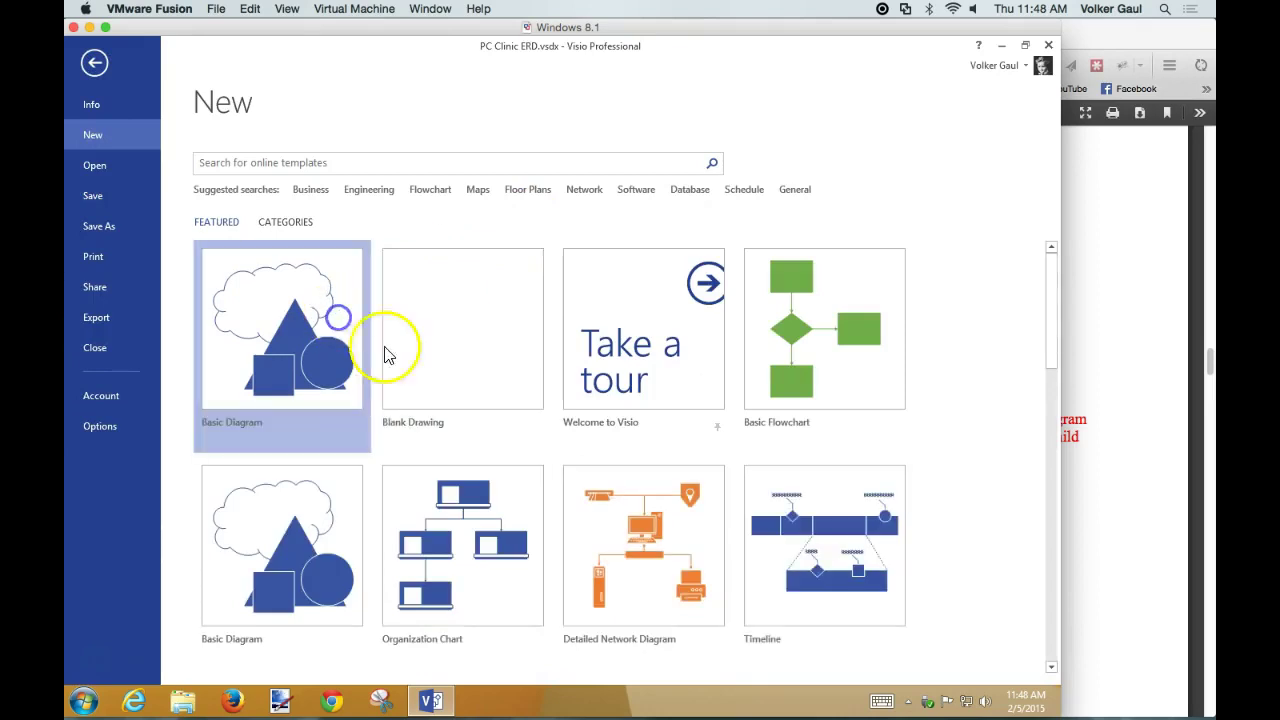
Create a new drawing from the Basic Diagram template and load the Favorites stencil from My Shapes
left_click(625, 445)
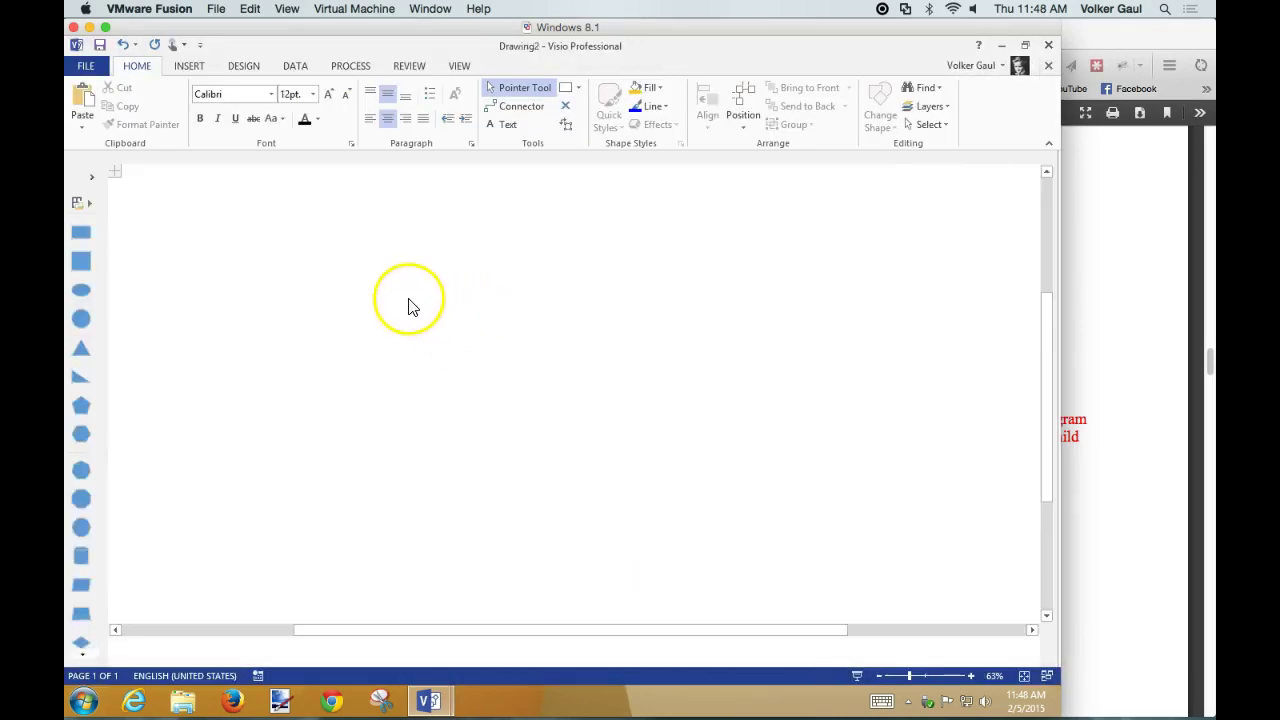
left_click(90, 205)
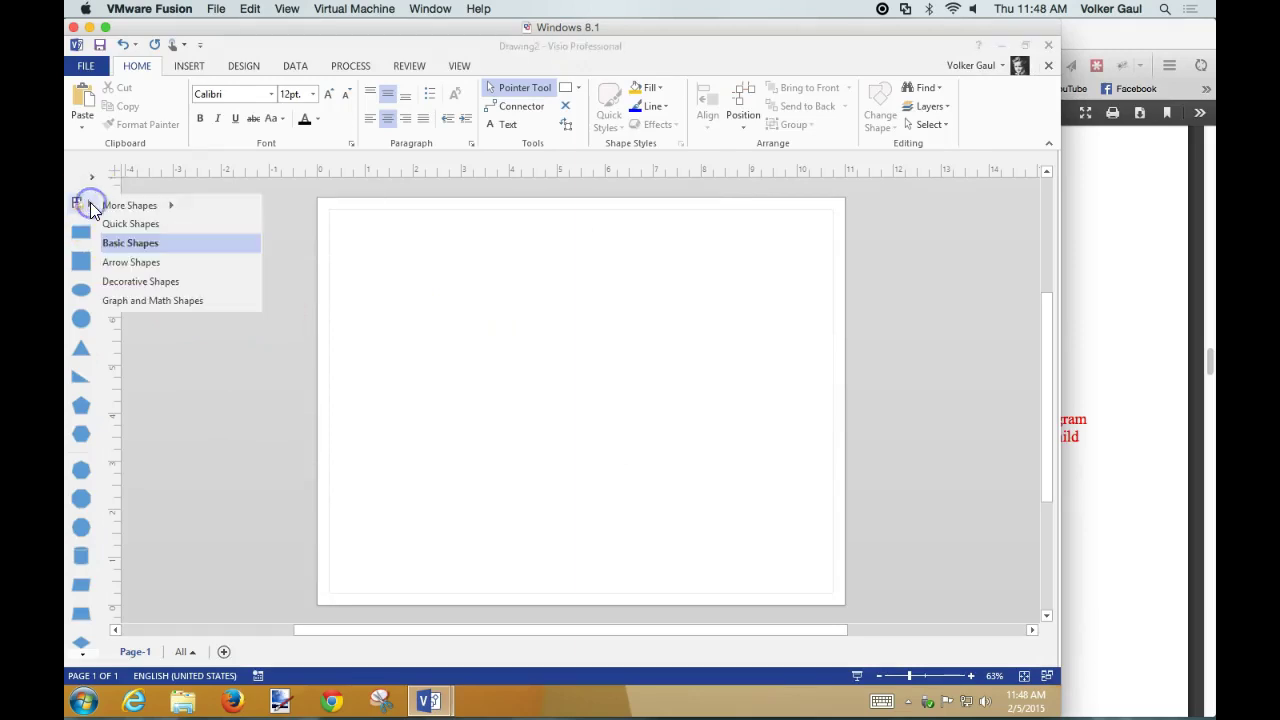
left_click(135, 205)
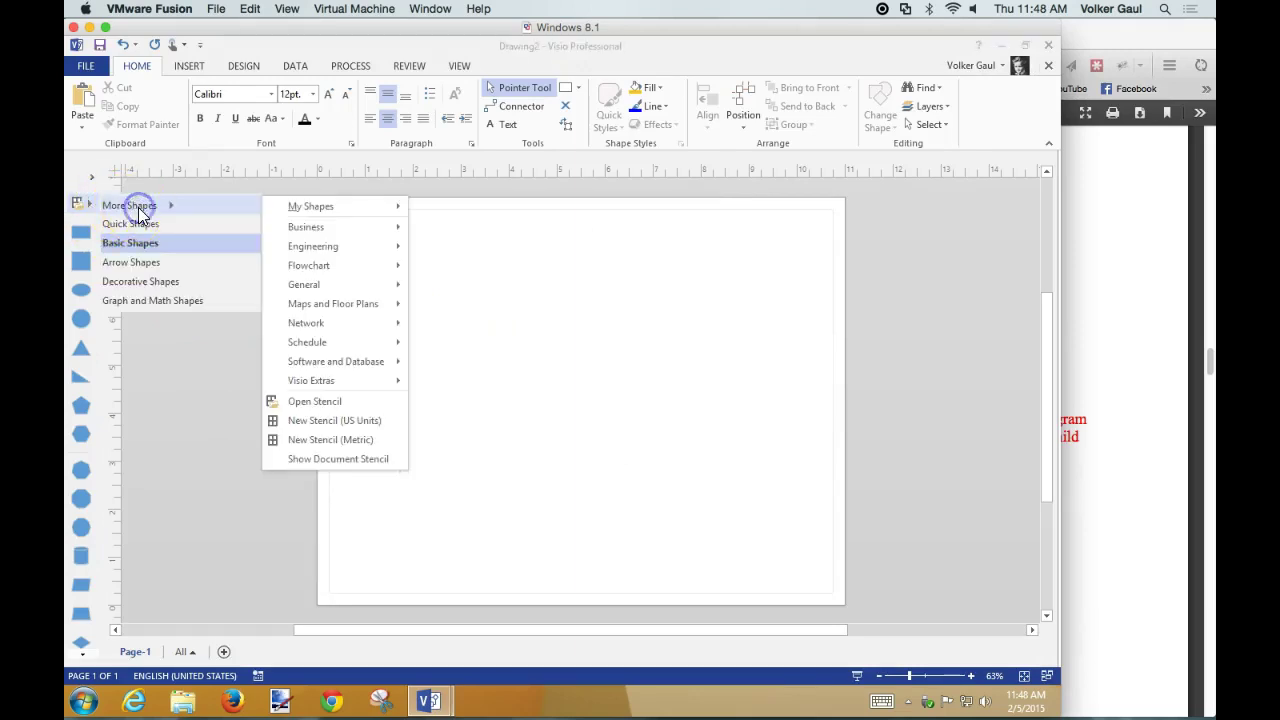
left_click(311, 206)
left_click(449, 209)
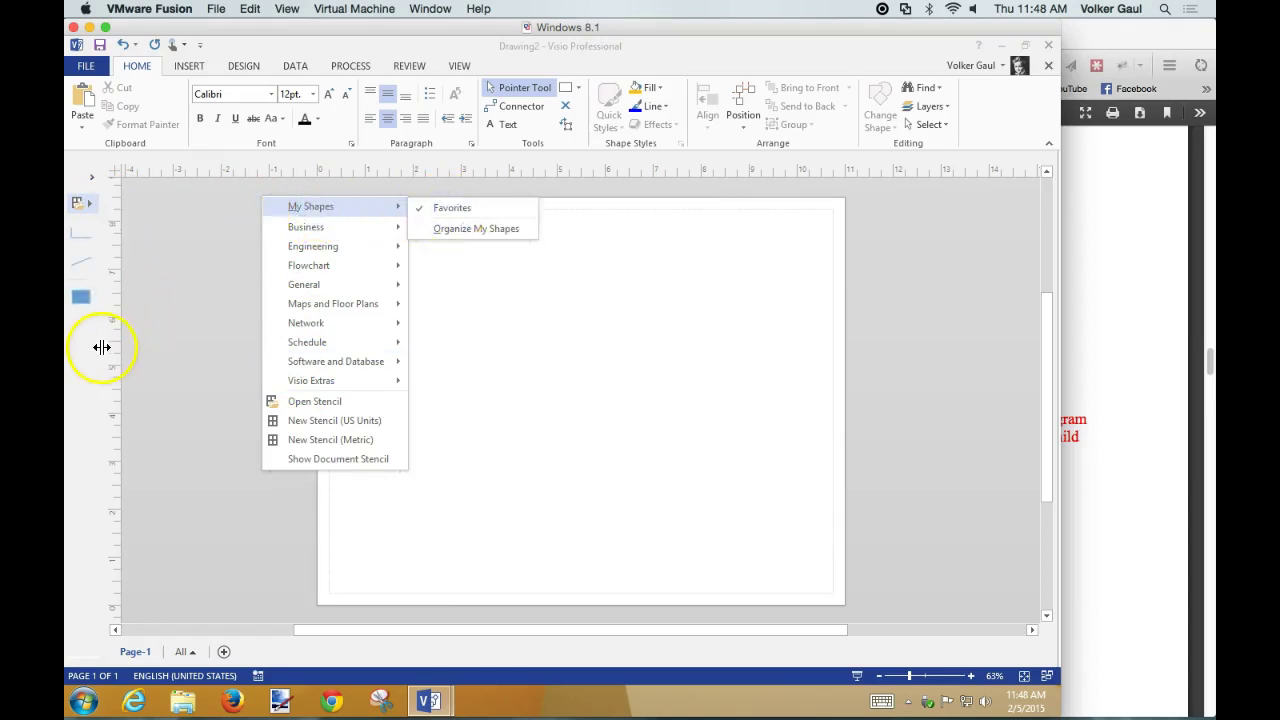
left_click(577, 342)
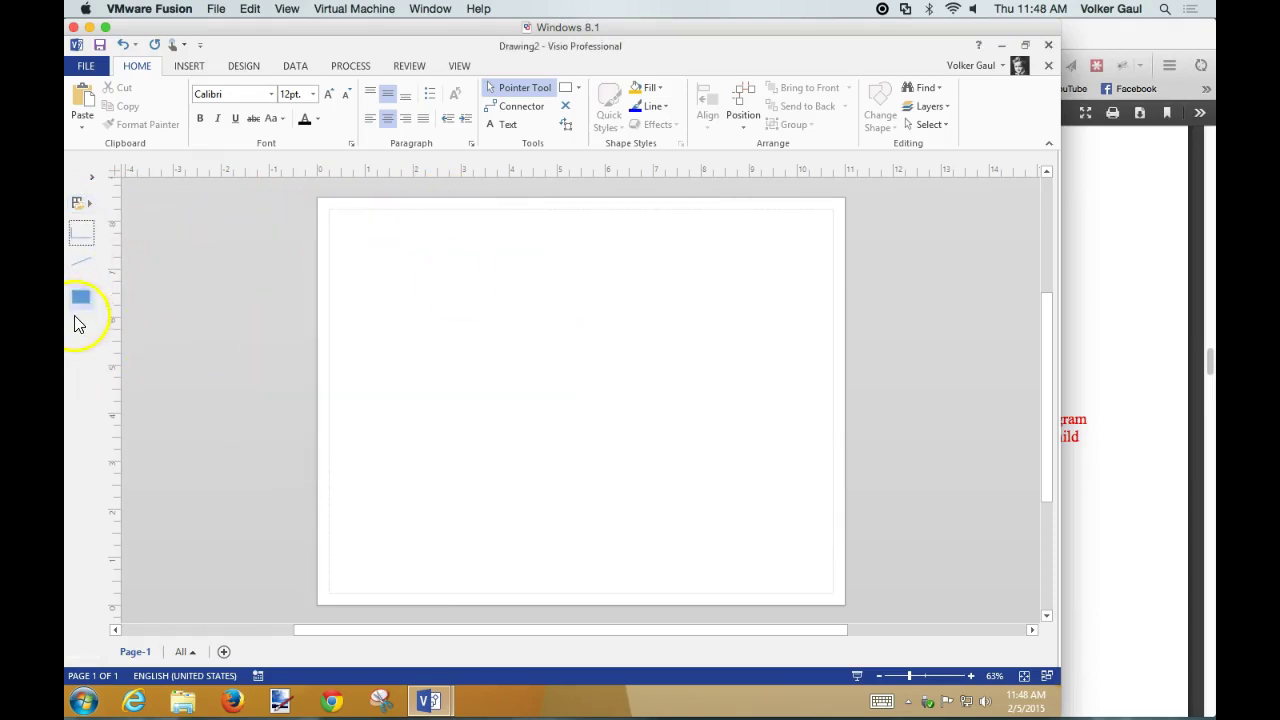
Apply the white theme with black outlines and place four rectangles, three in a row across the upper page and one below the first
left_click(247, 67)
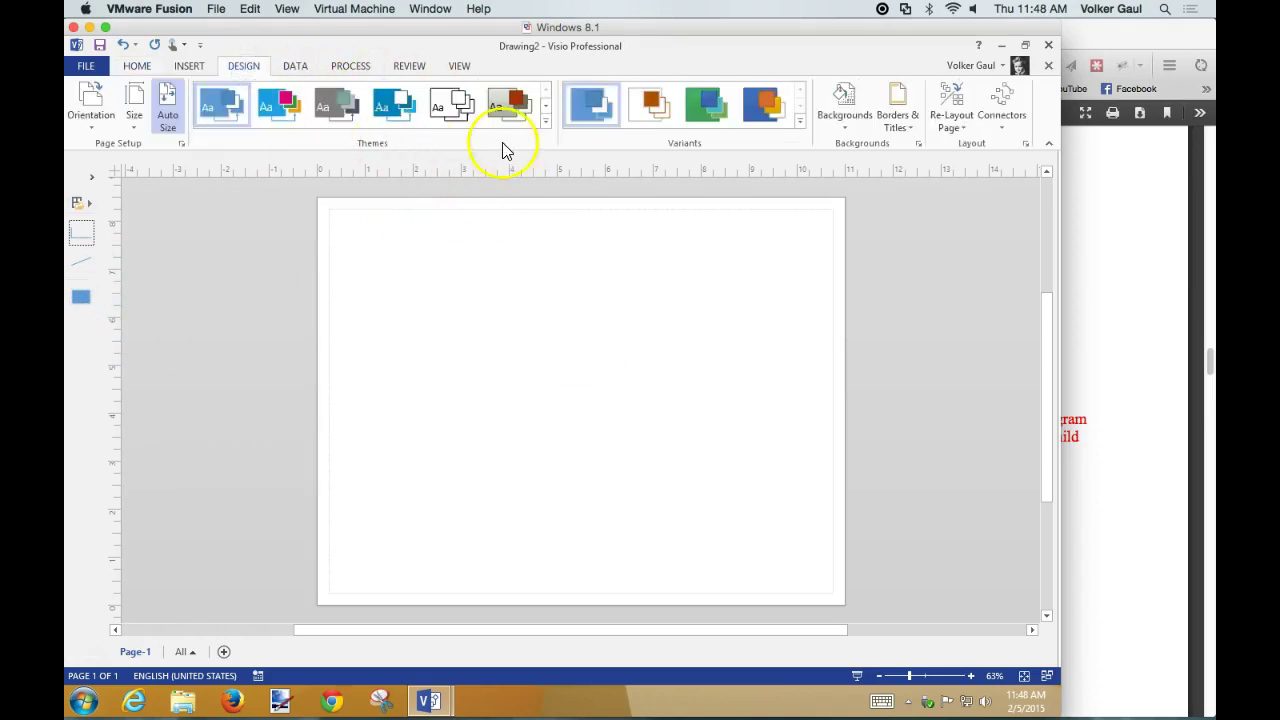
left_click(460, 112)
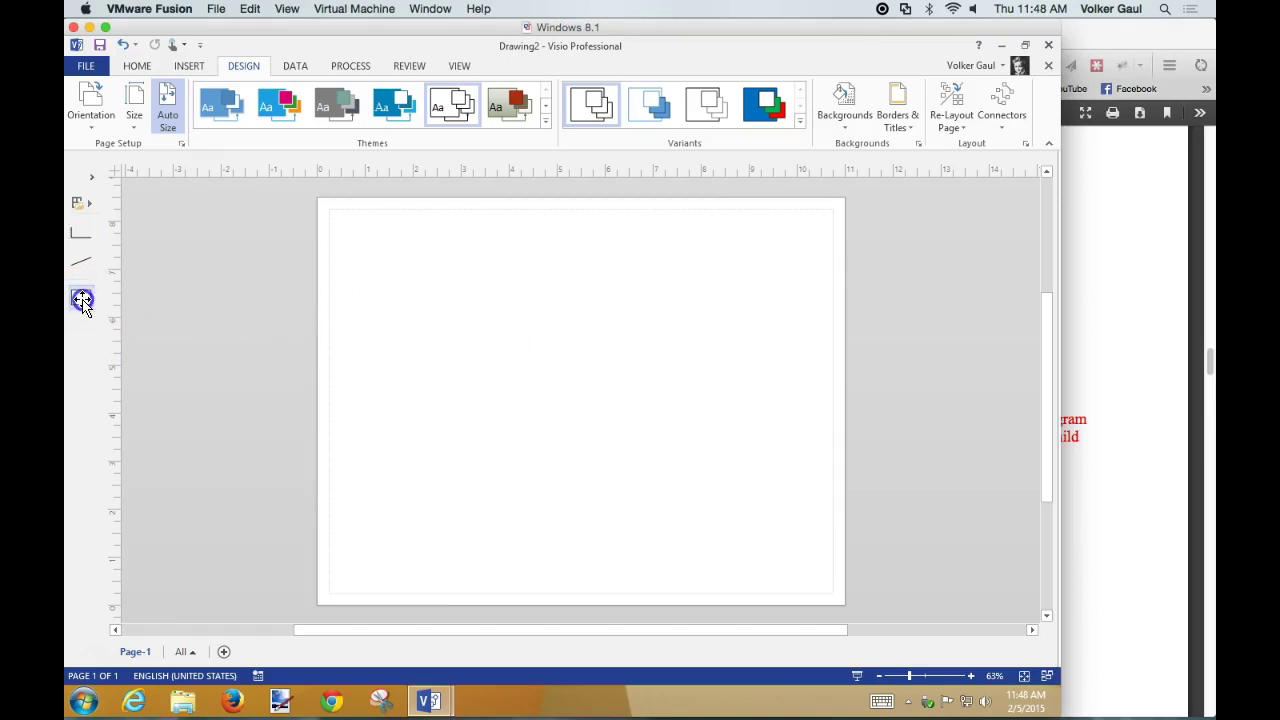
left_click_drag(82, 303, 402, 410)
left_click_drag(83, 297, 396, 276)
left_click_drag(83, 300, 548, 290)
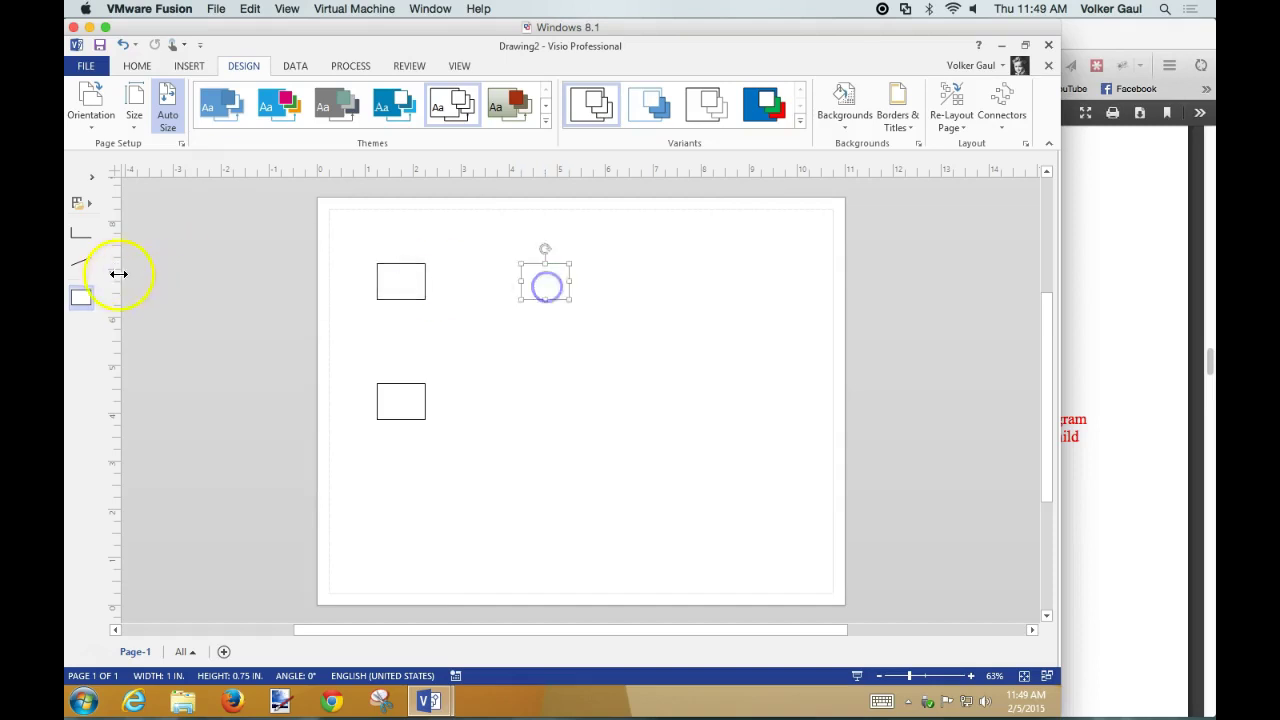
left_click_drag(83, 297, 704, 292)
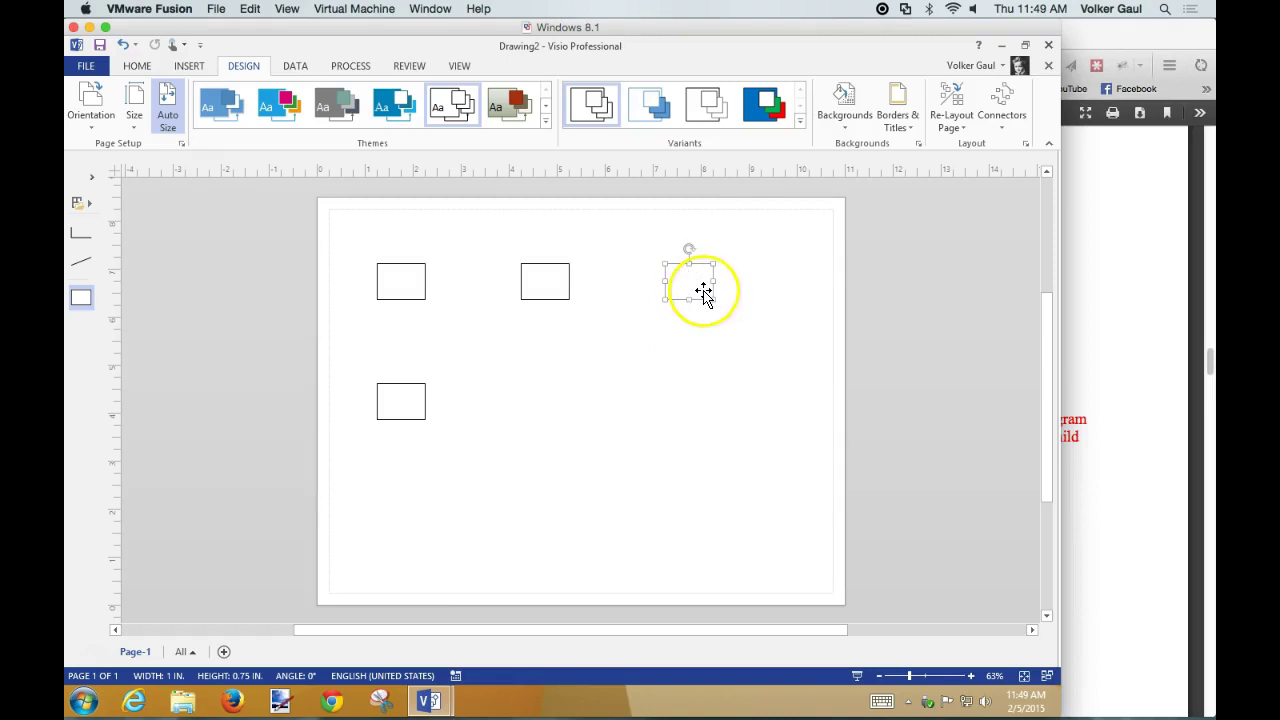
Label the last rectangle of the upper row tblInstructors and the middle one tblClasses
type("in")
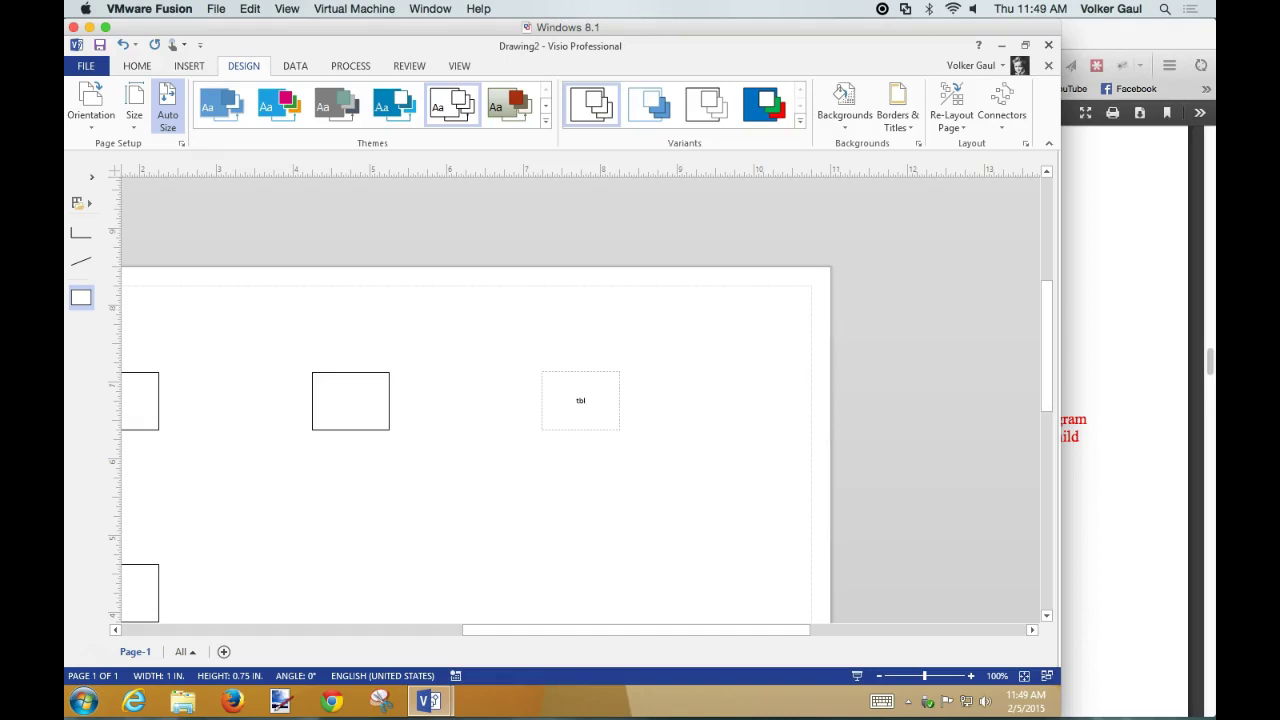
type("unstructors")
left_click(586, 486)
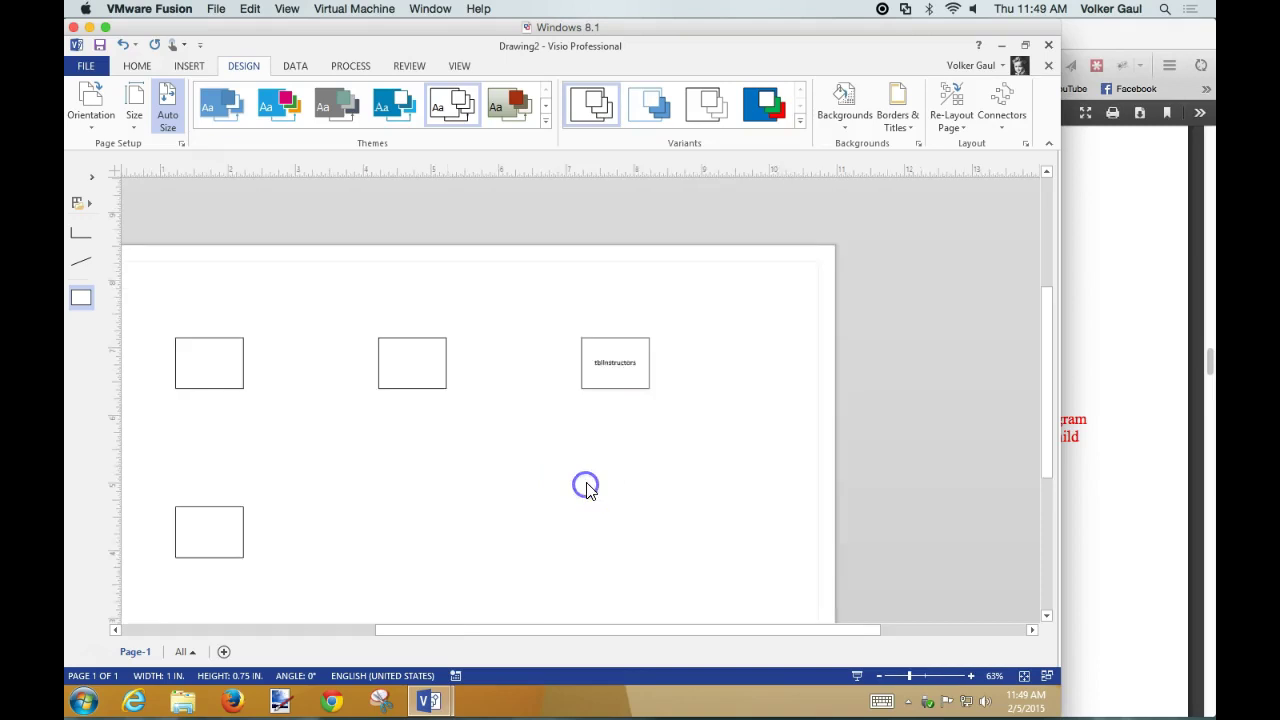
left_click(971, 678)
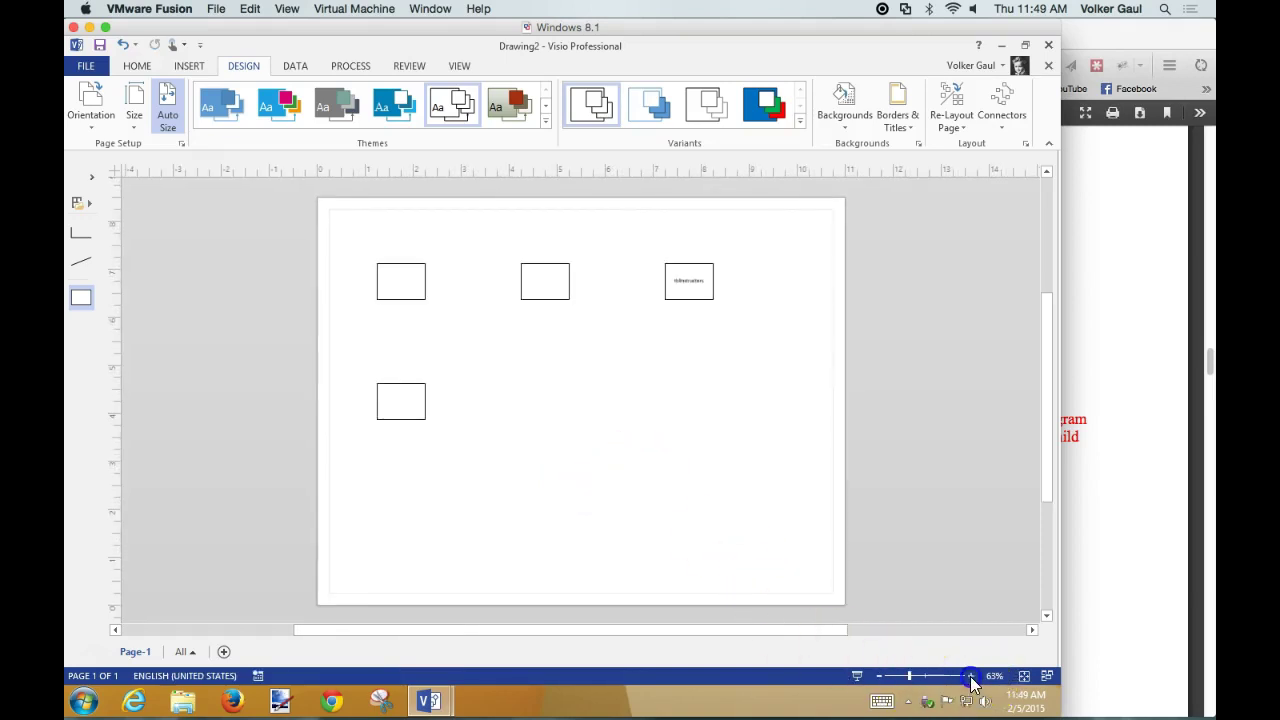
scroll(612, 390, "up", 3)
scroll(612, 390, "up", 1)
left_click(523, 470)
type("tblClasses")
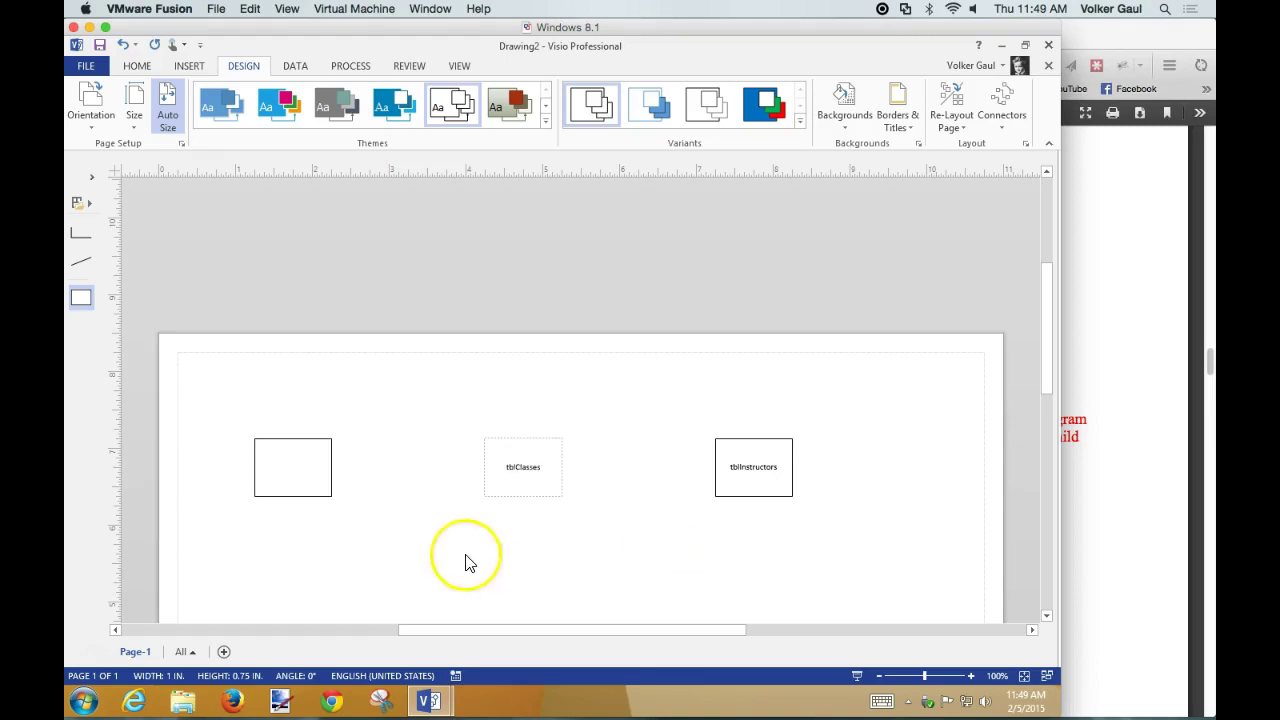
Label the first rectangle of the upper row tblStudents and the one below it tblPrograms
left_click(284, 472)
type("tbl")
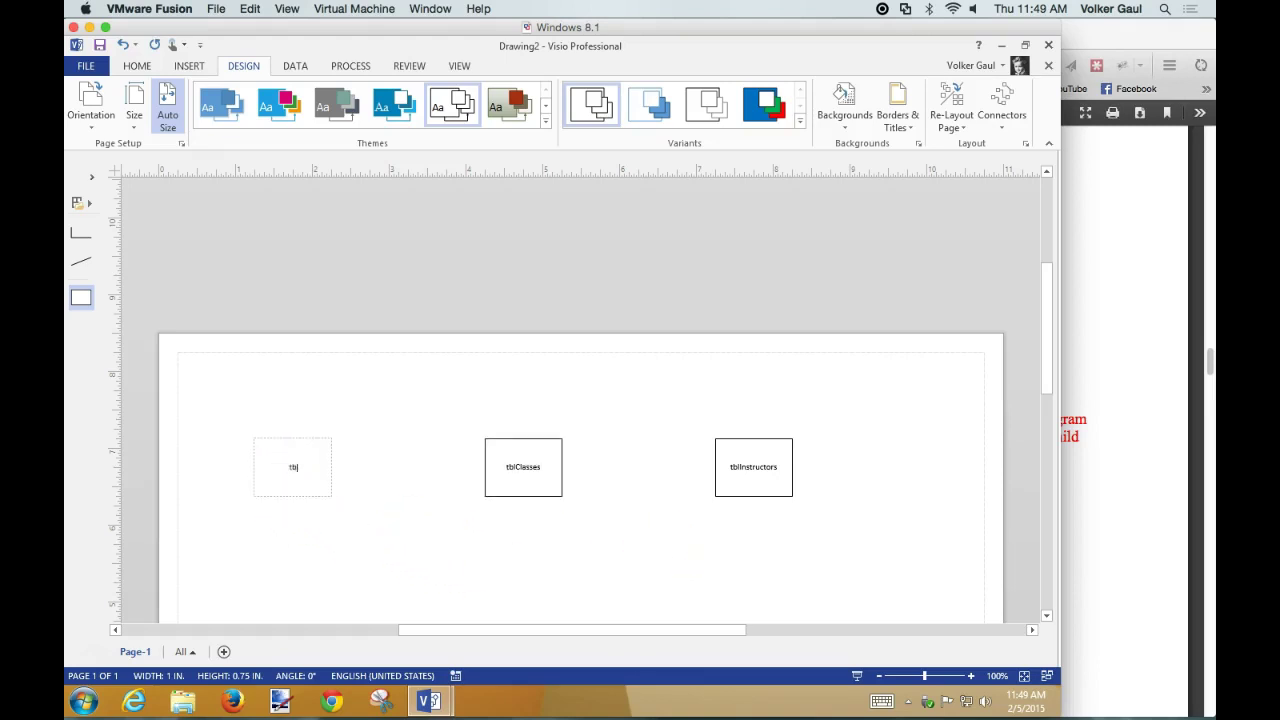
type("Students")
scroll(286, 488, "down", 3)
left_click(291, 455)
type("tblPrograms")
left_click(486, 461)
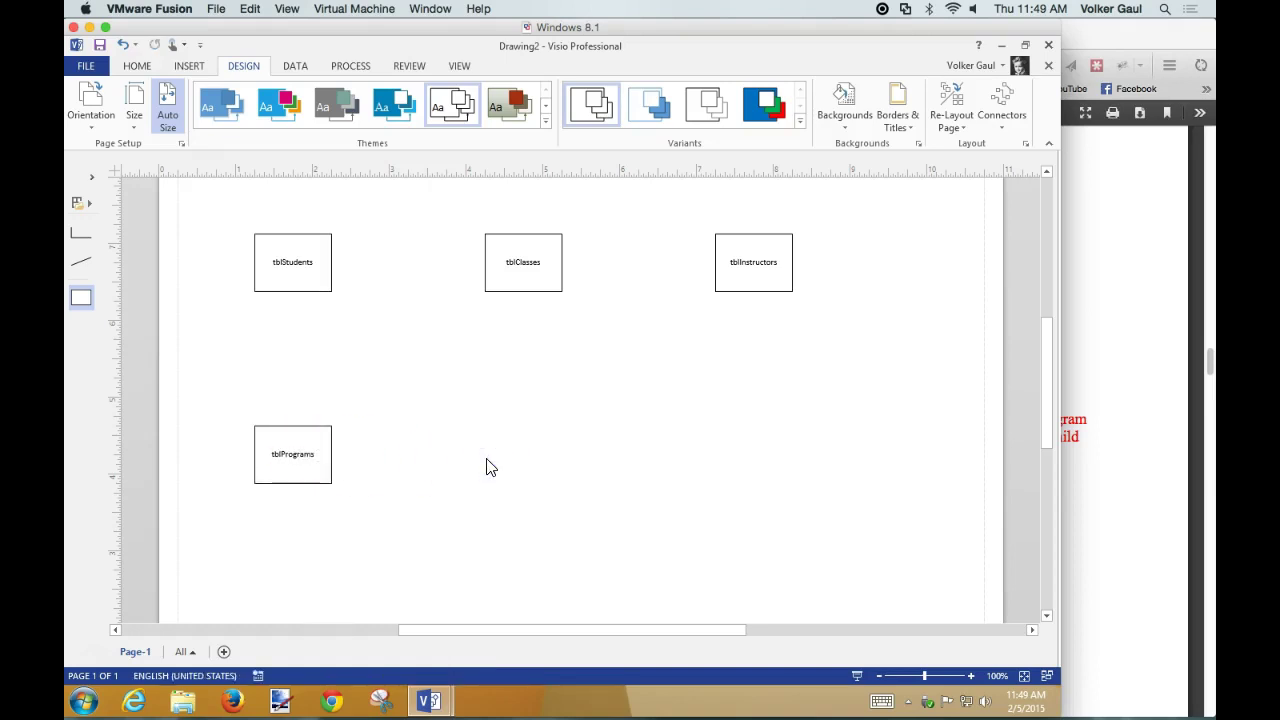
Connect tblStudents to tblPrograms and tblStudents to tblClasses with straight lines
left_click(80, 262)
mouse_move(245, 348)
left_mouse_down()
mouse_move(290, 330)
mouse_move(292, 293)
mouse_move(271, 380)
mouse_move(293, 427)
left_mouse_up()
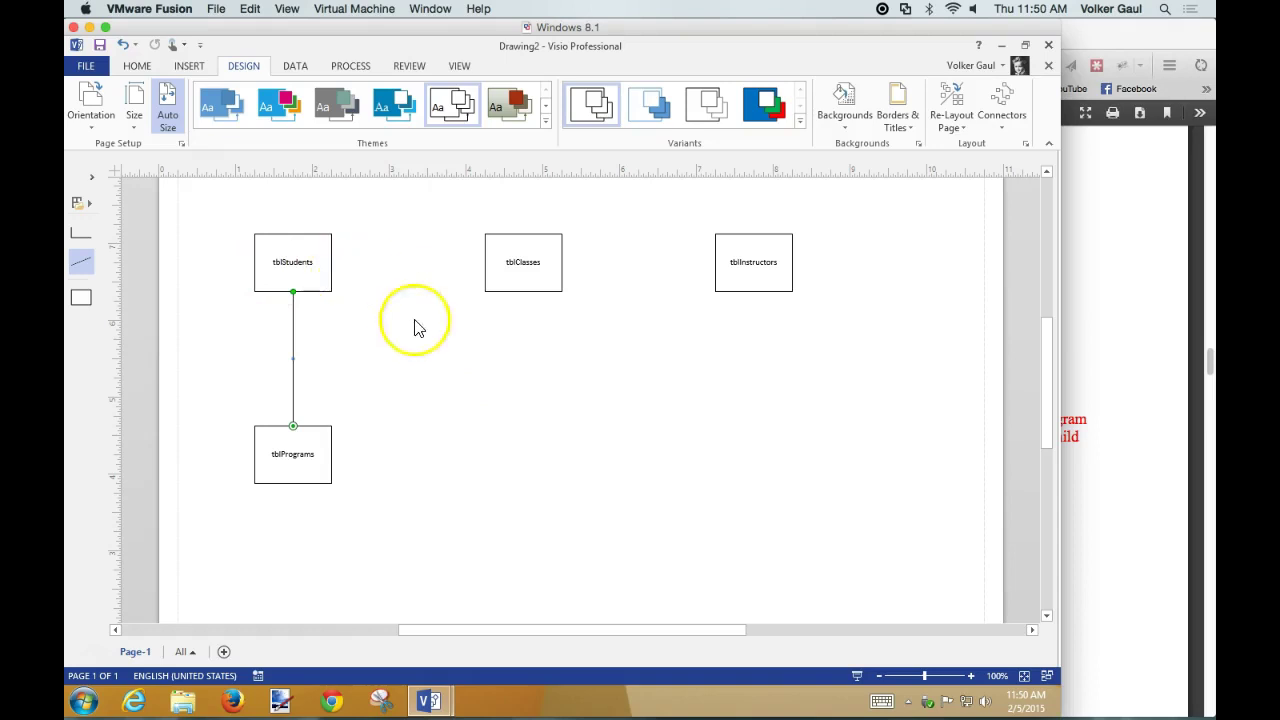
left_click(81, 262)
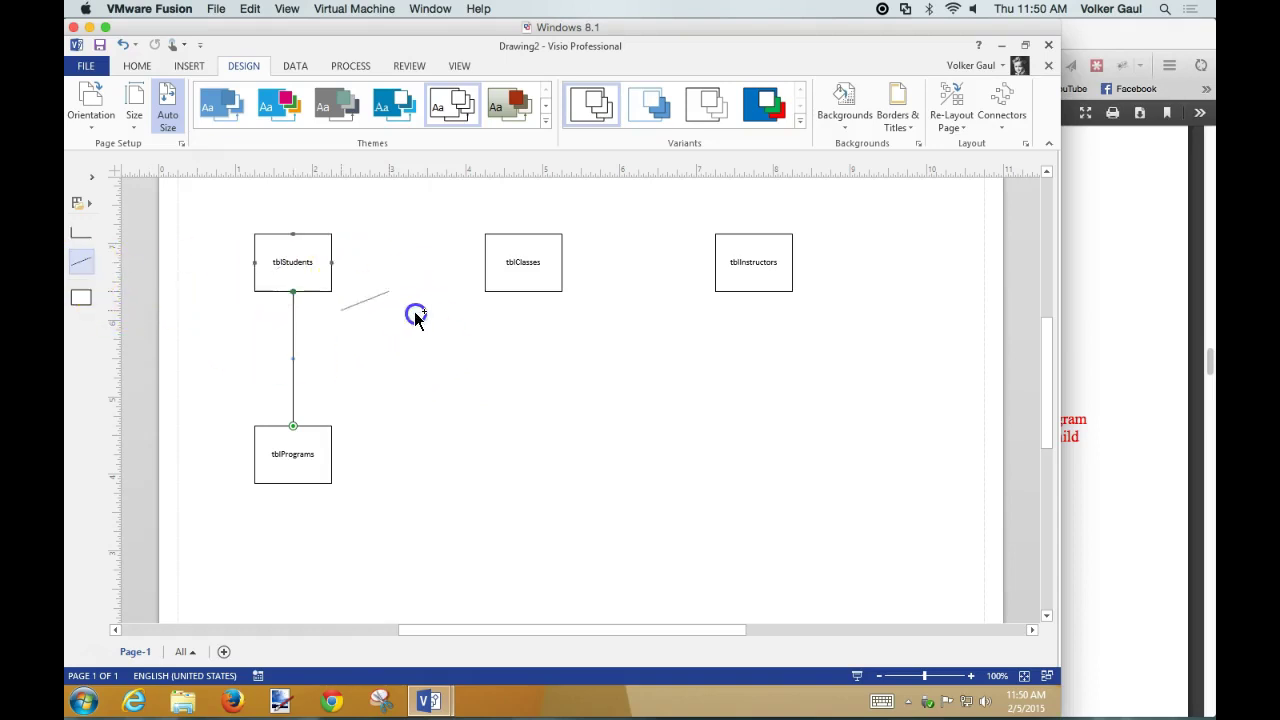
left_click_drag(331, 262, 485, 262)
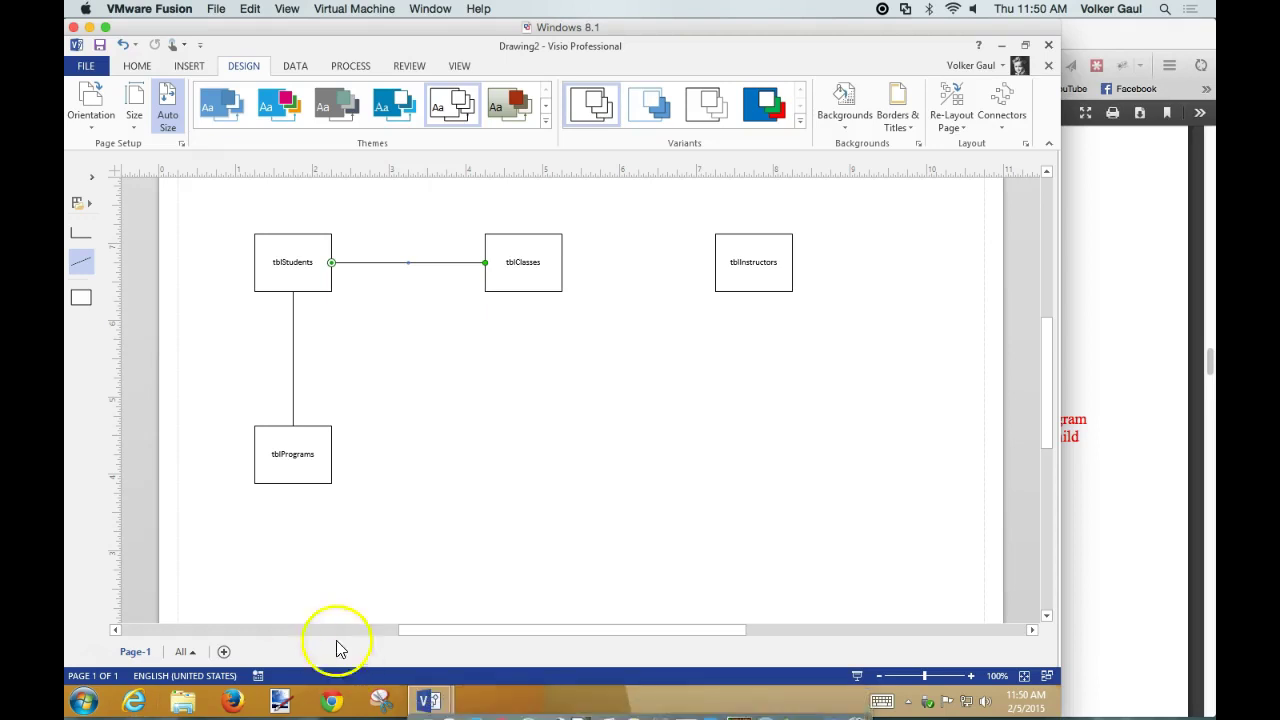
Move the tblStudents–tblClasses line between tblClasses and tblInstructors, and place a copy of it back between tblStudents and tblClasses
left_click(442, 263)
left_click_drag(442, 263, 674, 265)
left_click(670, 365)
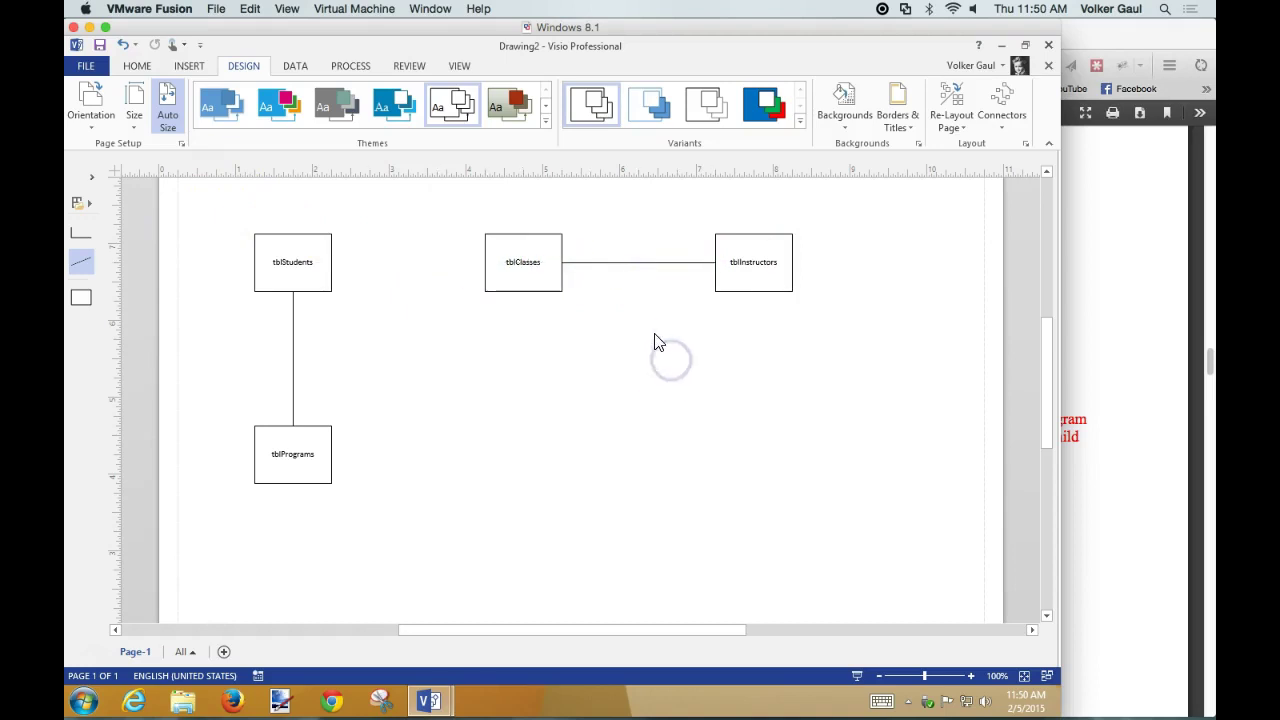
left_click(602, 266)
left_click_drag(602, 266, 367, 270)
left_click(582, 428)
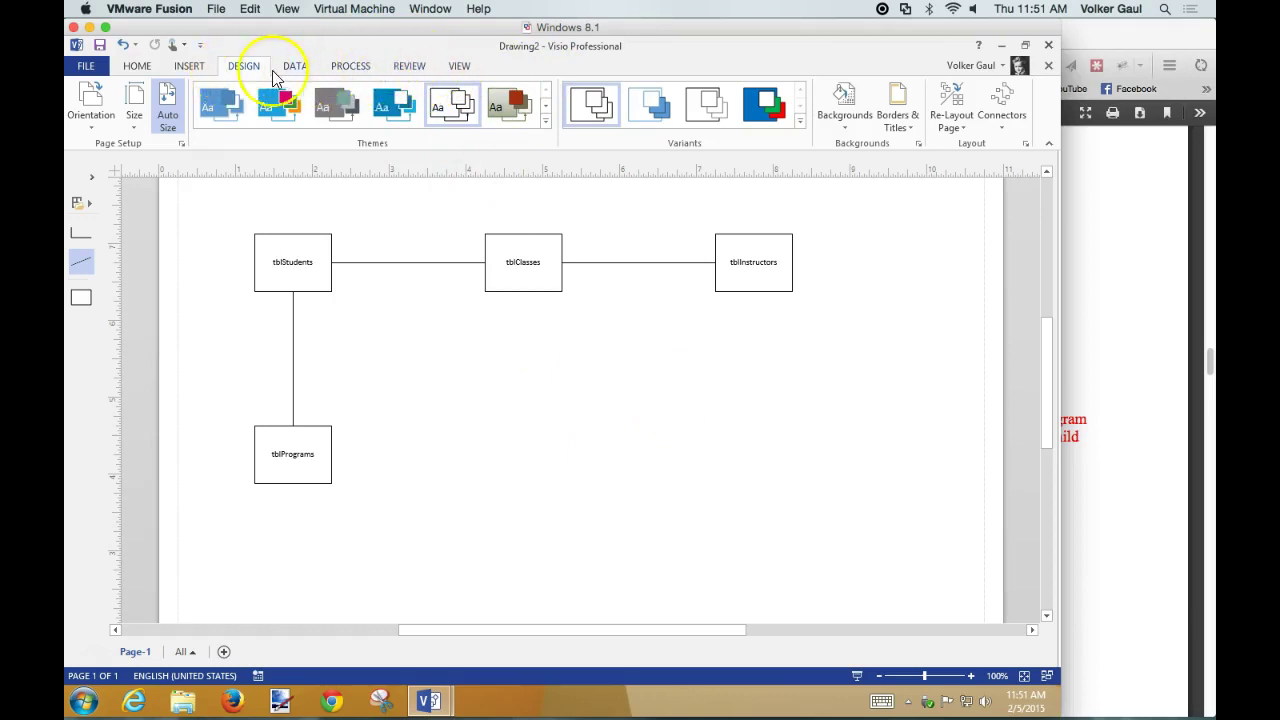
Copy the M and 1 labels of the tblWorkOrders–tblPayments line in PC Clinic ERD.vsdx and paste them into Drawing2
left_click(457, 66)
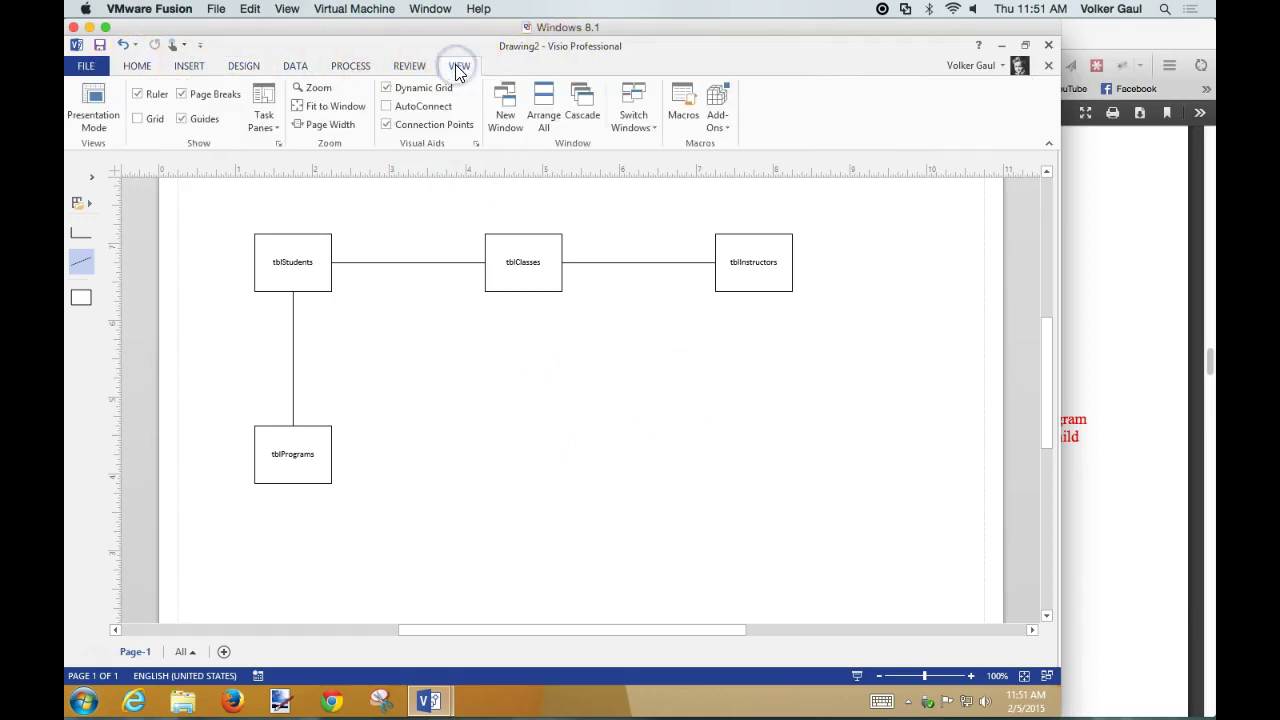
left_click(630, 116)
left_click(651, 145)
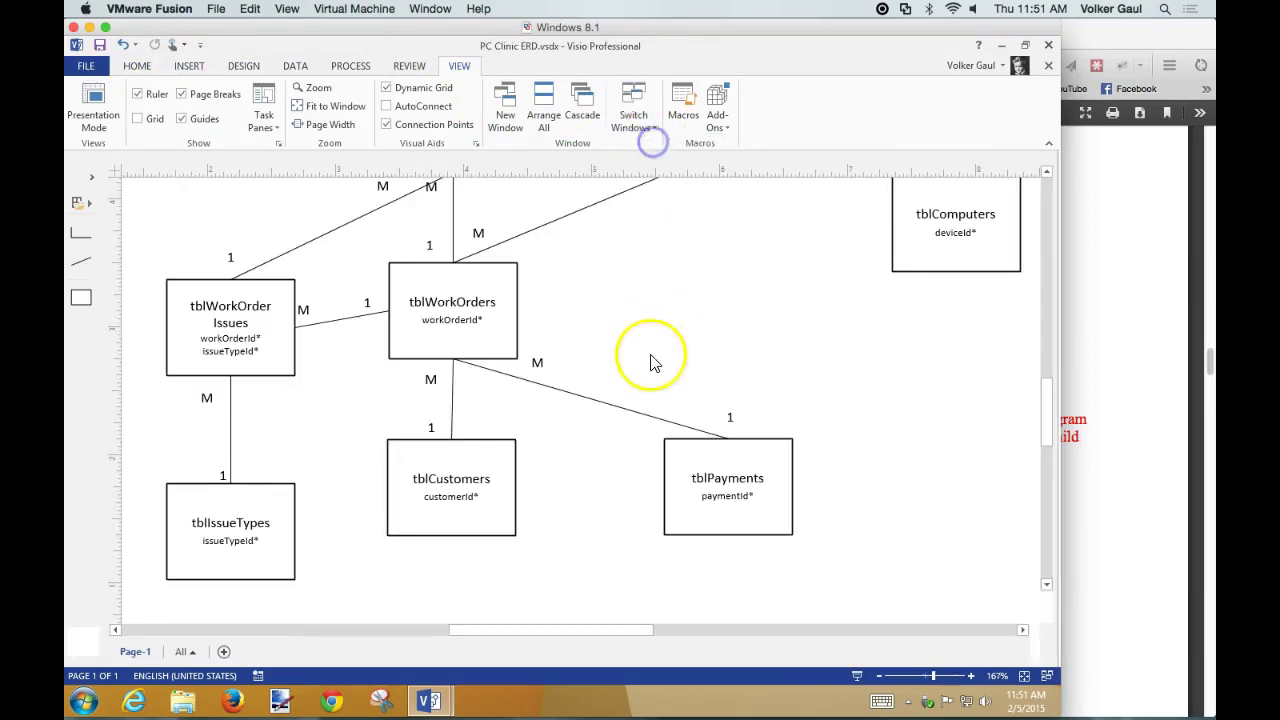
left_click(543, 378)
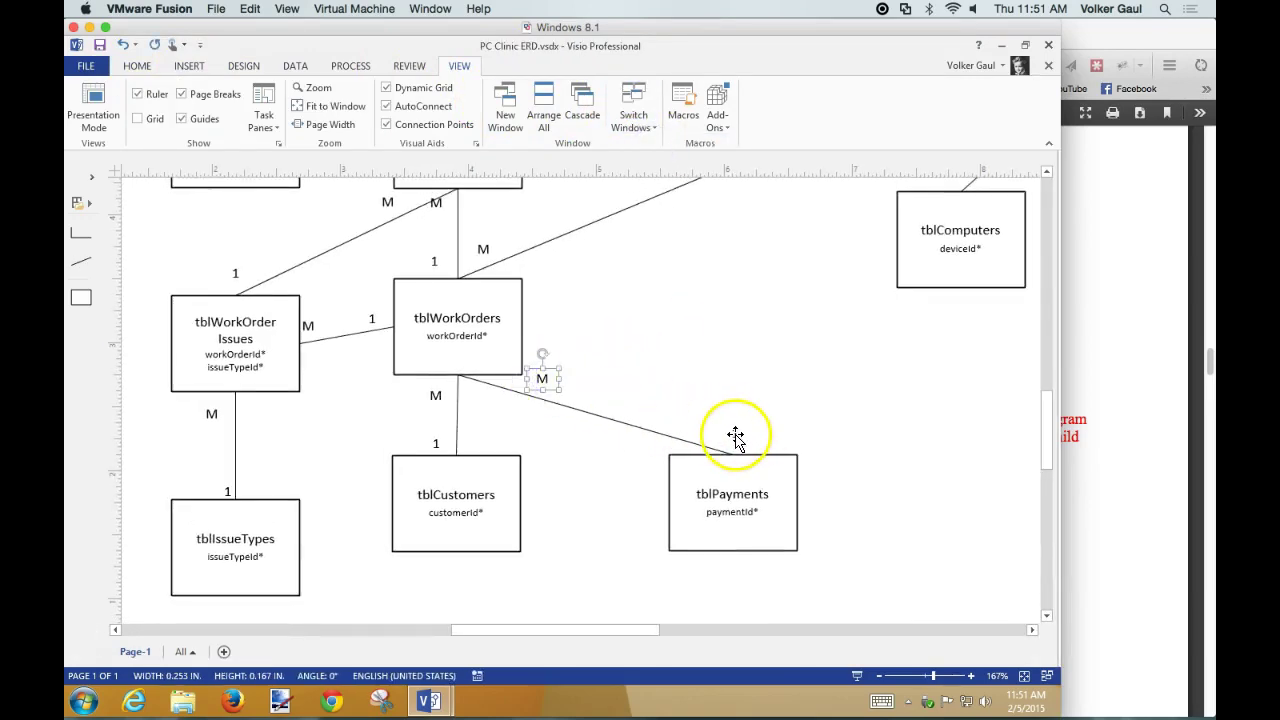
left_click(735, 434, "shift")
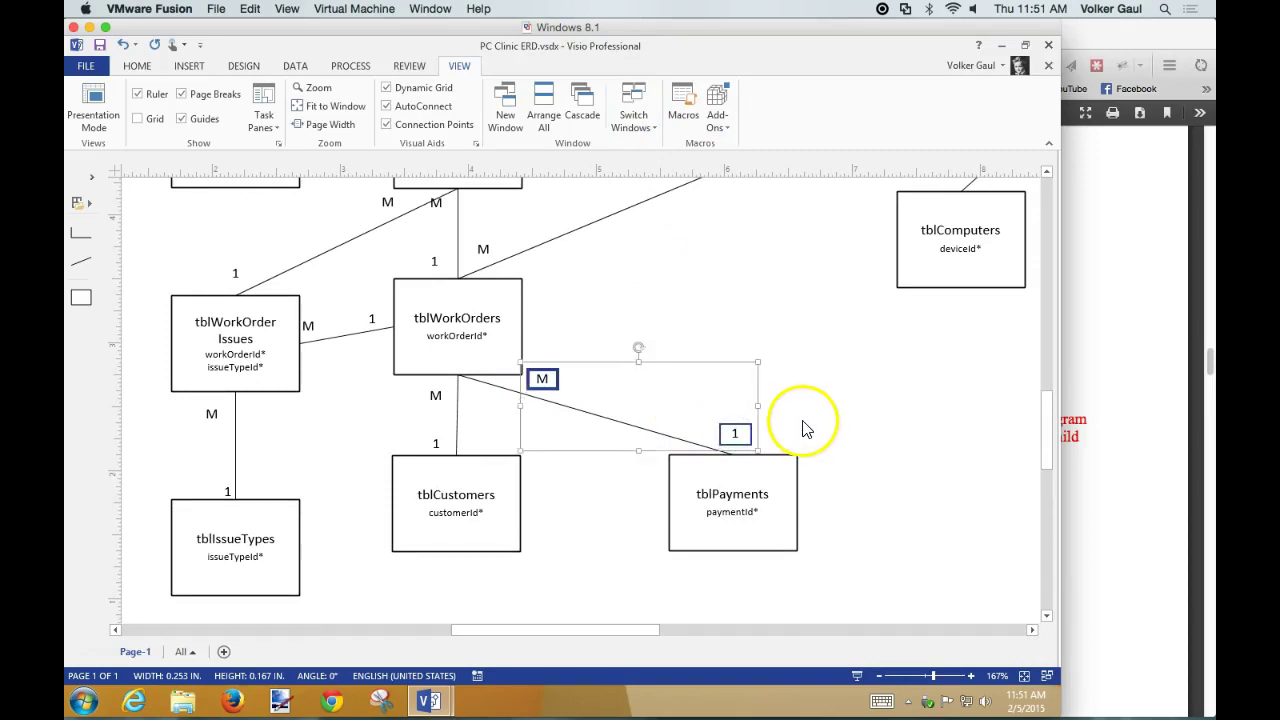
left_click(634, 108)
left_click(652, 168)
key("ctrl+v")
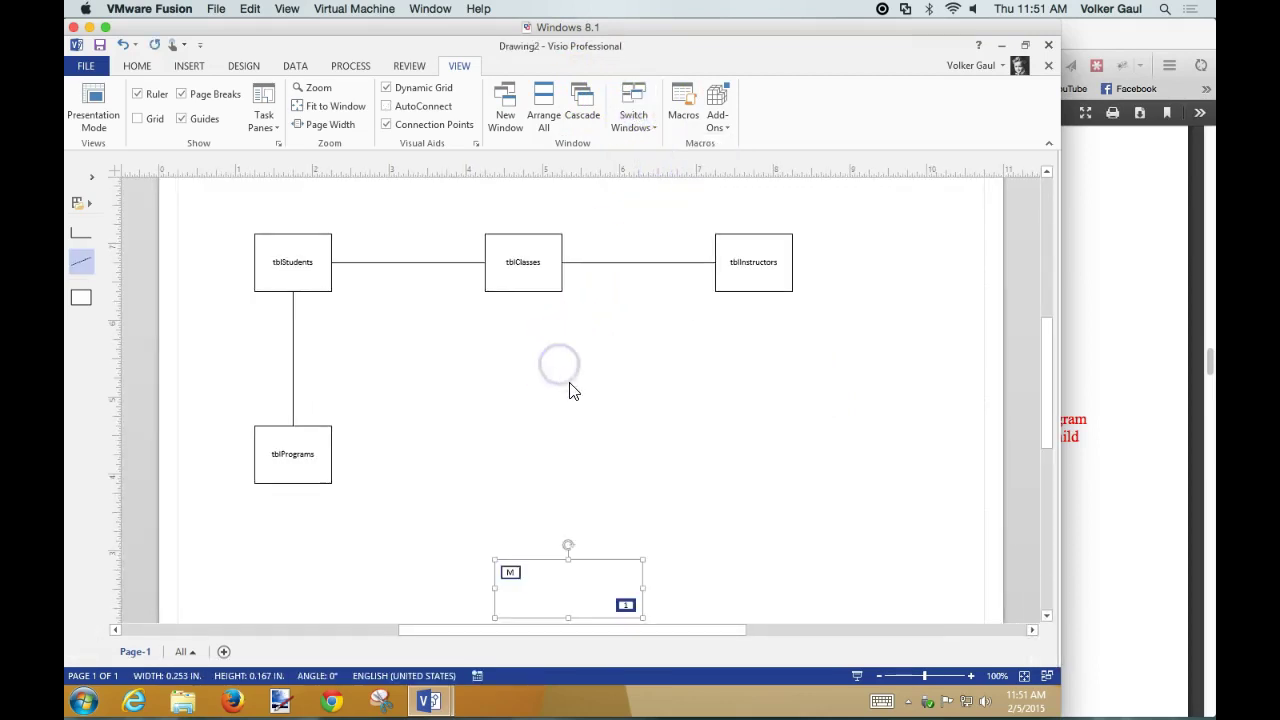
Place M labels at the tblPrograms and tblStudents ends of their connecting line
left_click(574, 583)
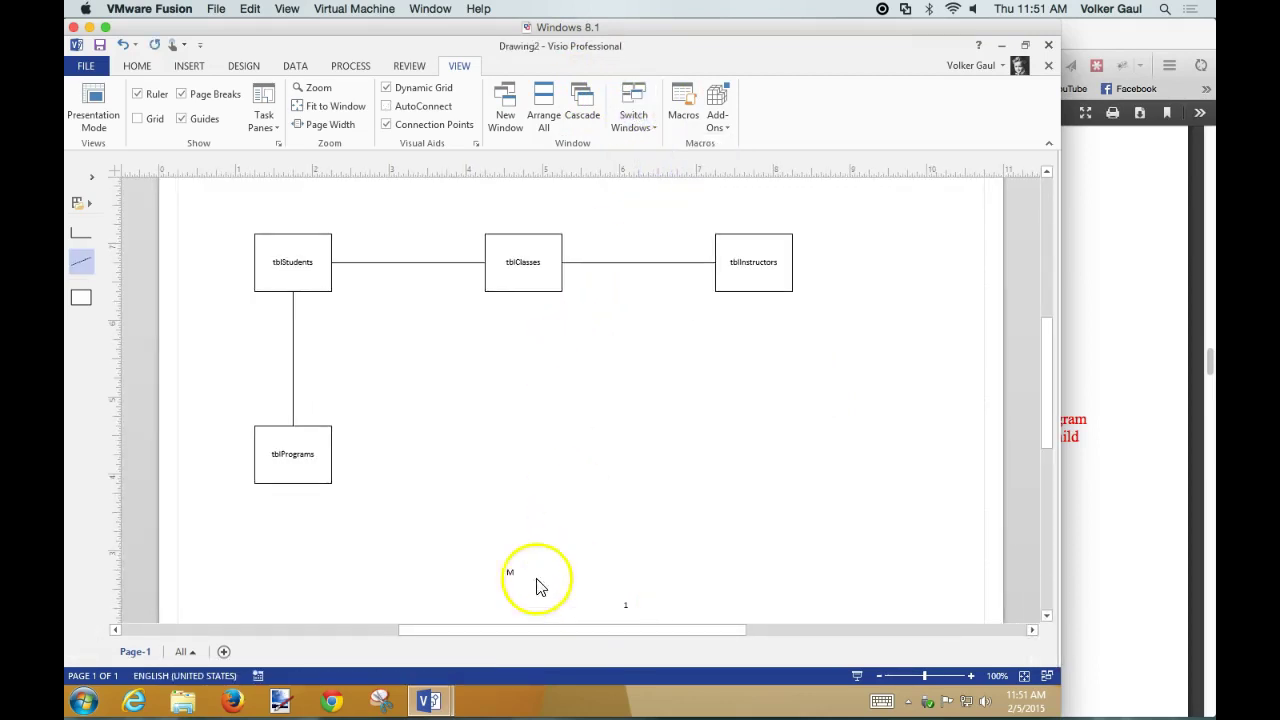
left_click_drag(510, 577, 308, 414)
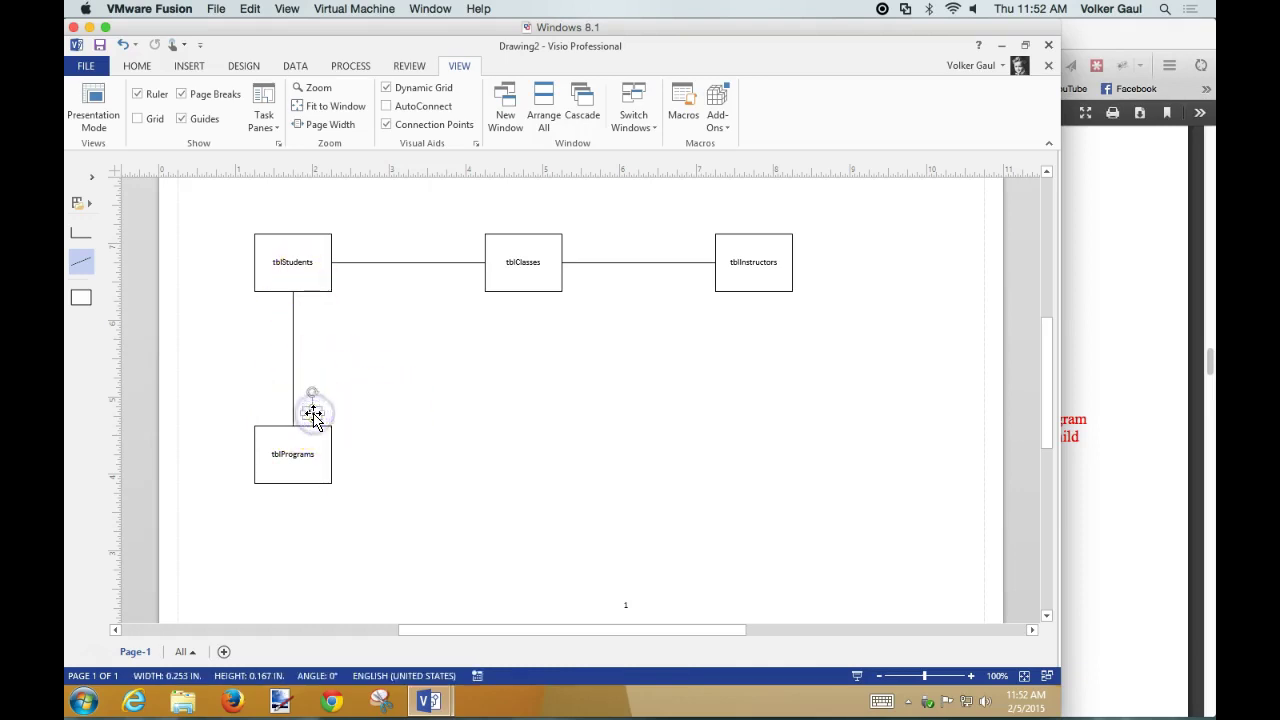
left_click_drag(312, 418, 308, 304)
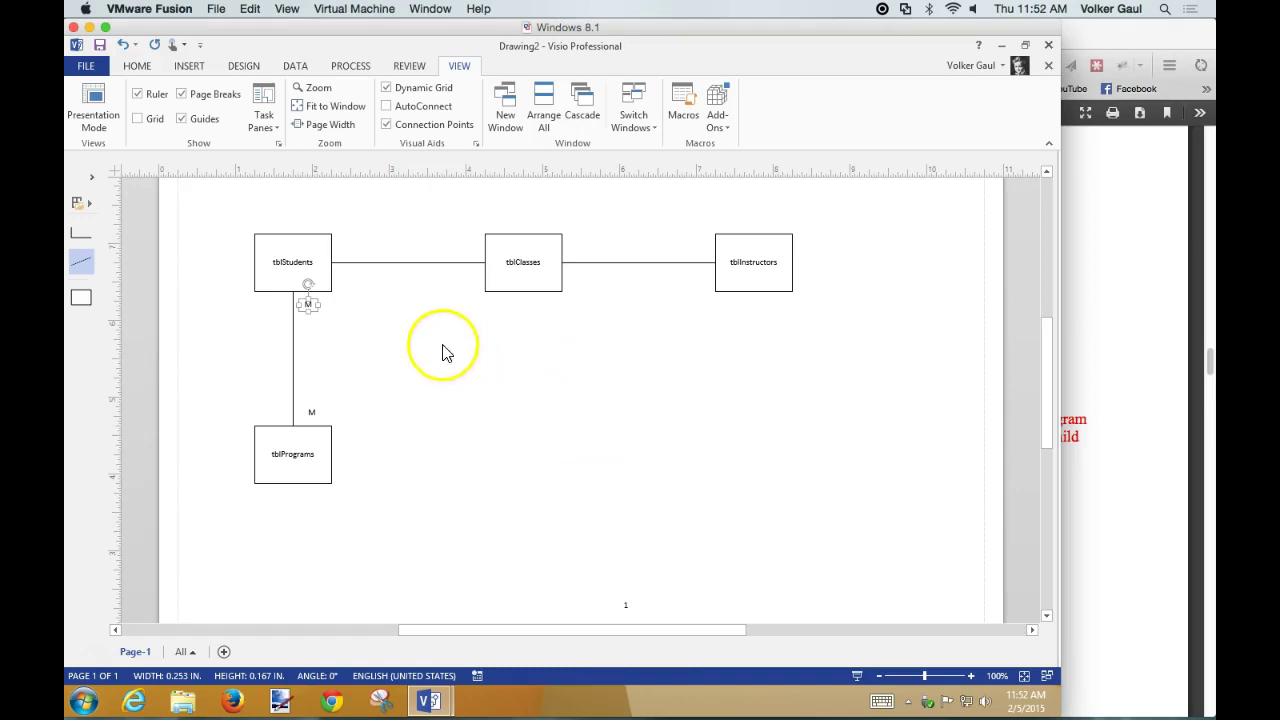
Paste M labels at both ends of the line between tblStudents and tblClasses
right_click(457, 252)
right_click(407, 347)
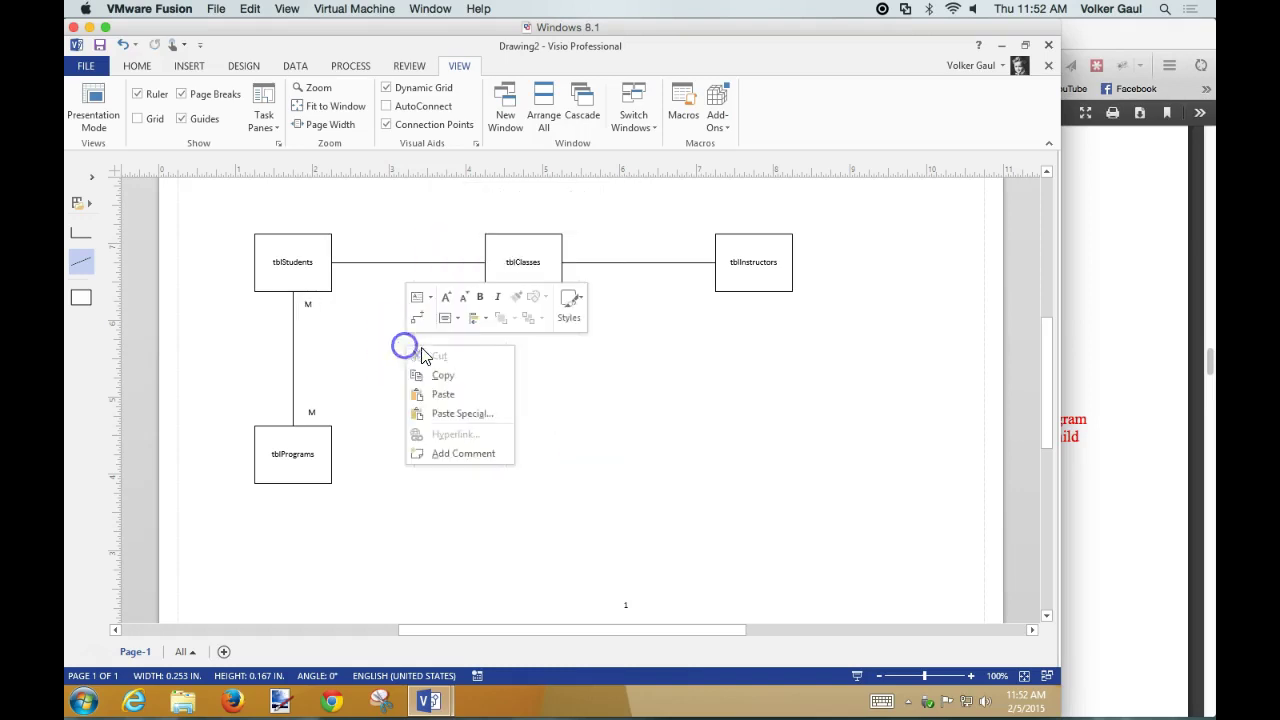
right_click(354, 340)
right_click(572, 366)
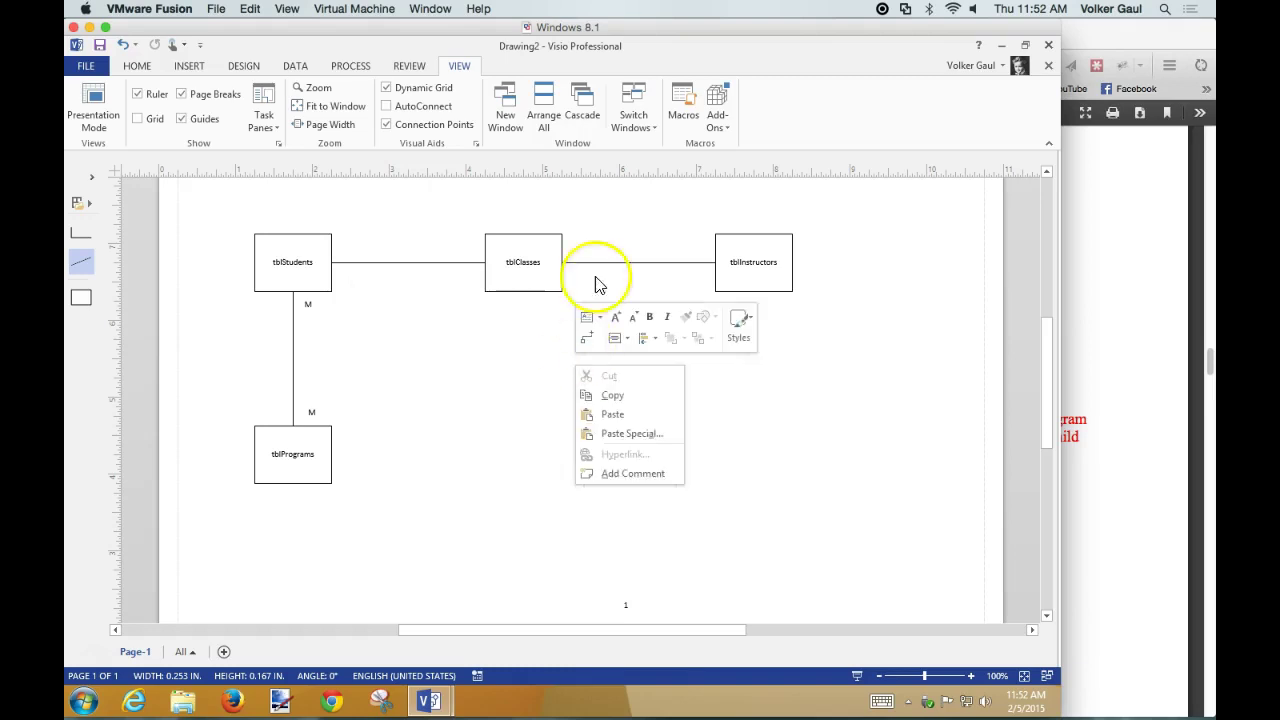
left_click(614, 237)
key("ctrl+v")
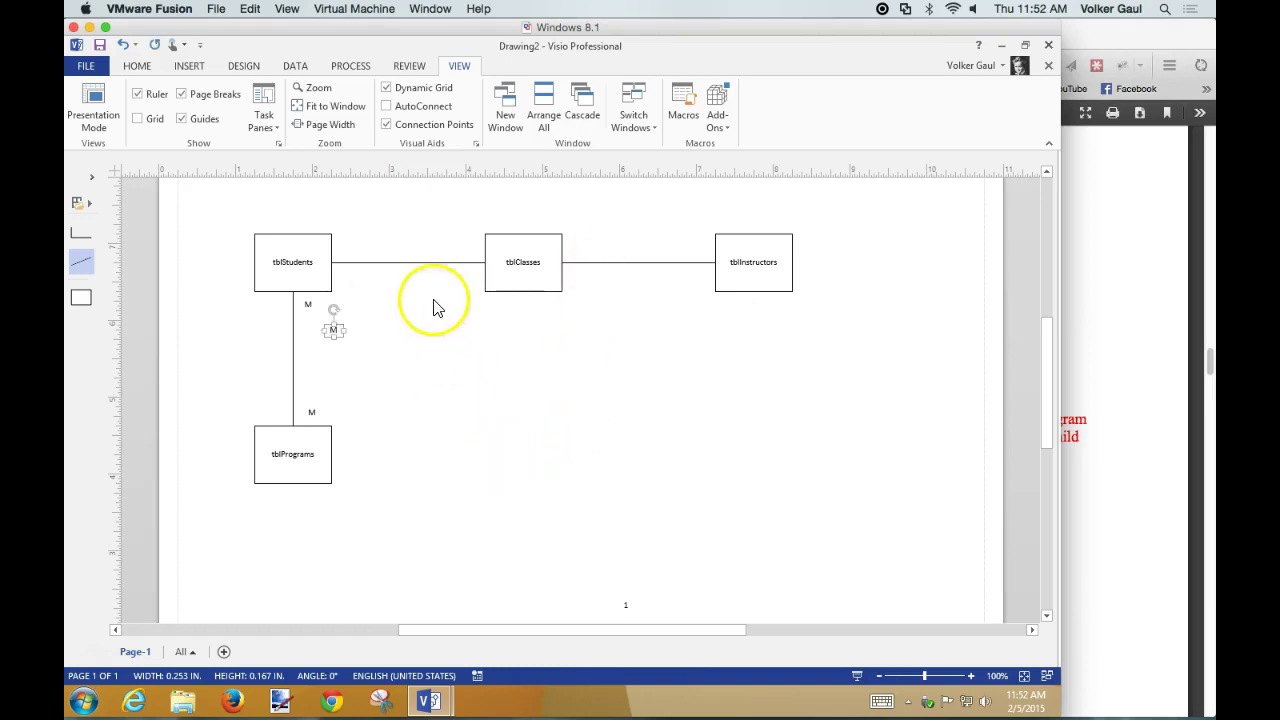
left_click_drag(334, 338, 466, 251)
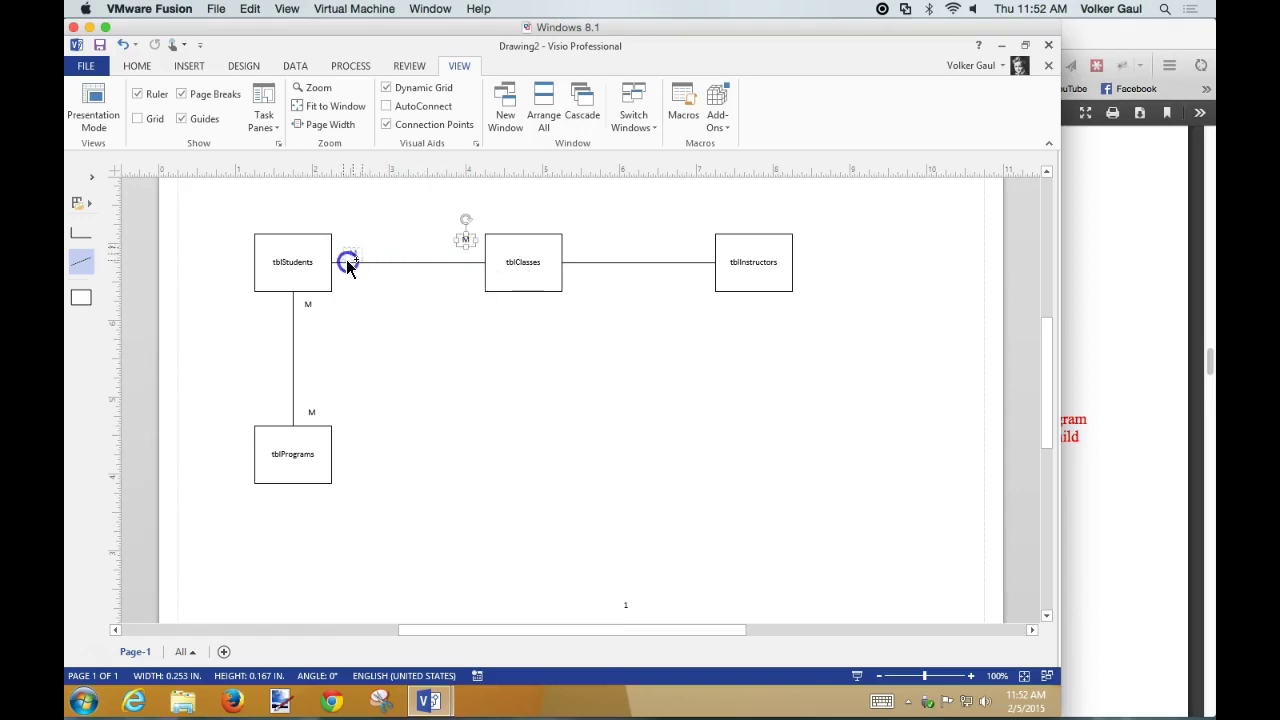
key("ctrl+v")
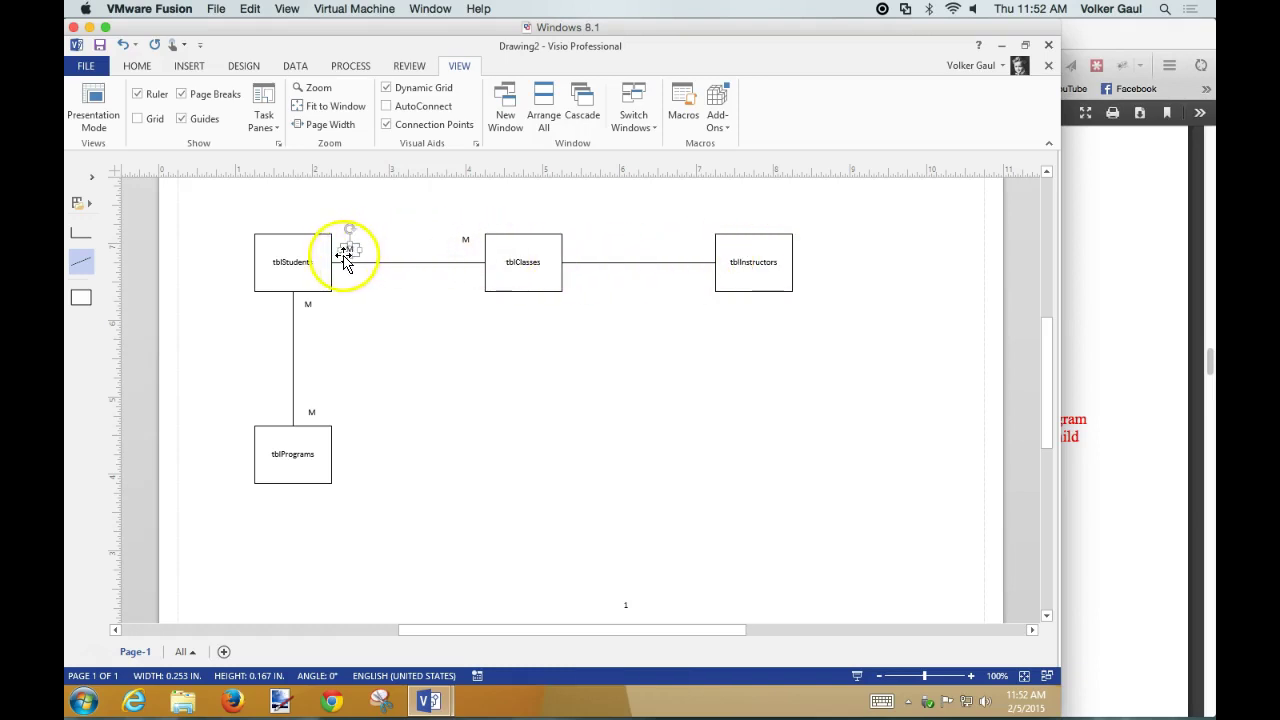
Place M labels at both ends of the line between tblClasses and tblInstructors
key("ctrl+v")
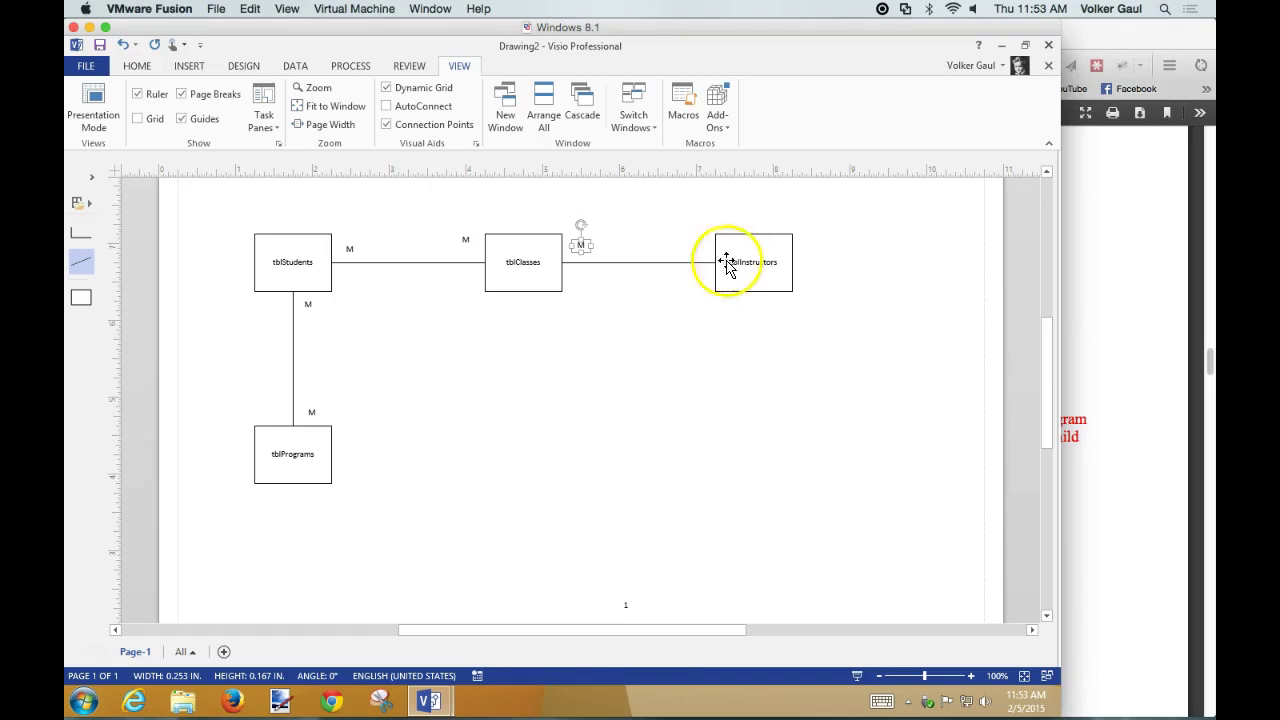
left_click_drag(579, 248, 694, 249)
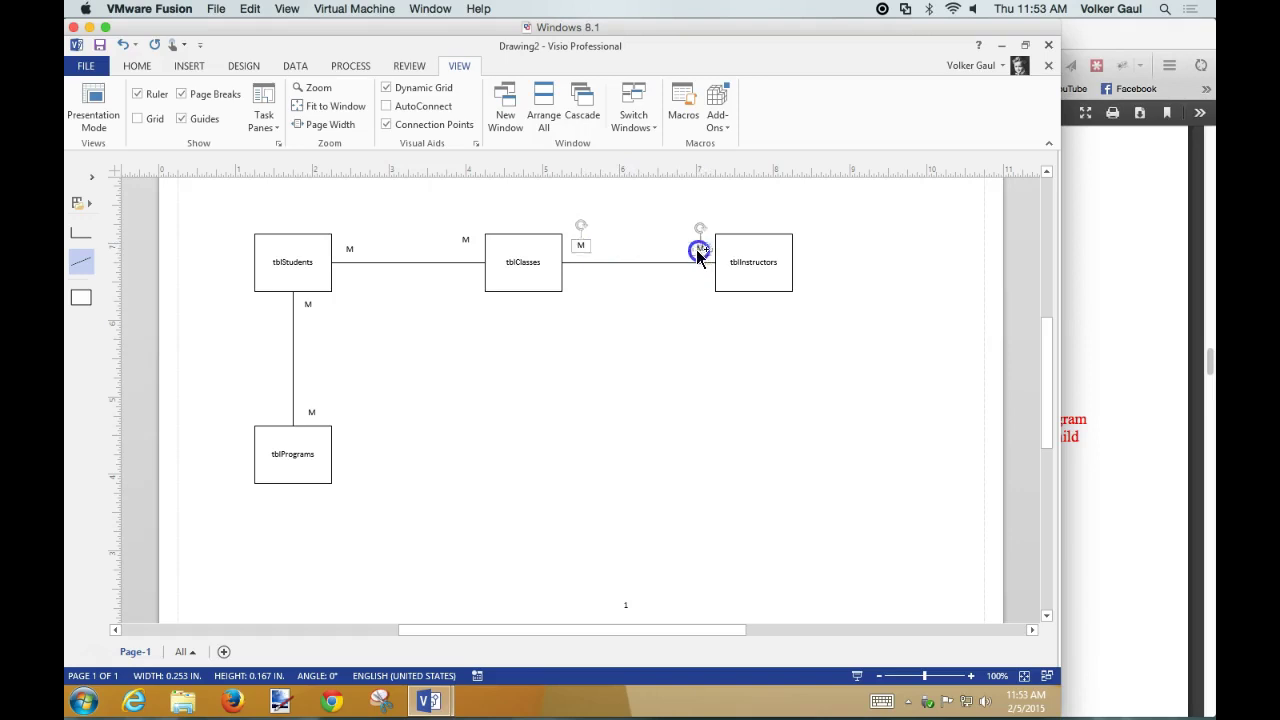
left_click(840, 403)
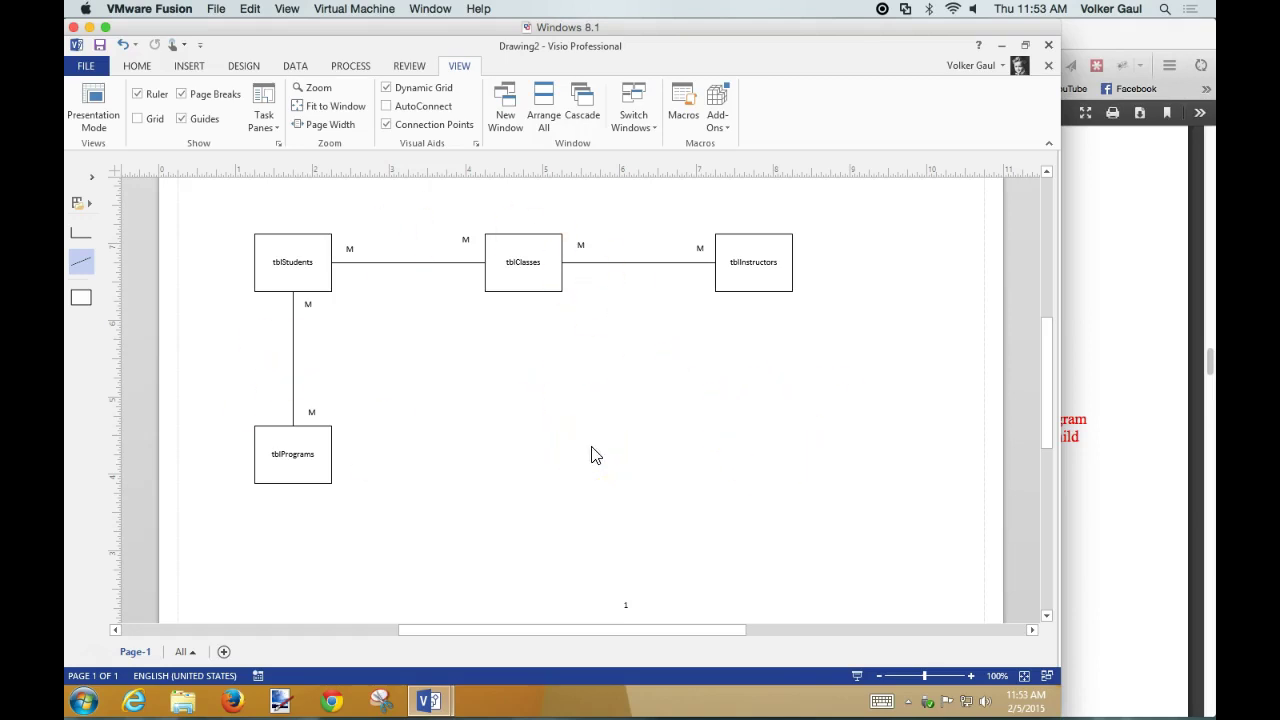
Switch to the Database Design PDF in Firefox and read Step 4 on determining the primary key for each entity
left_click(754, 268)
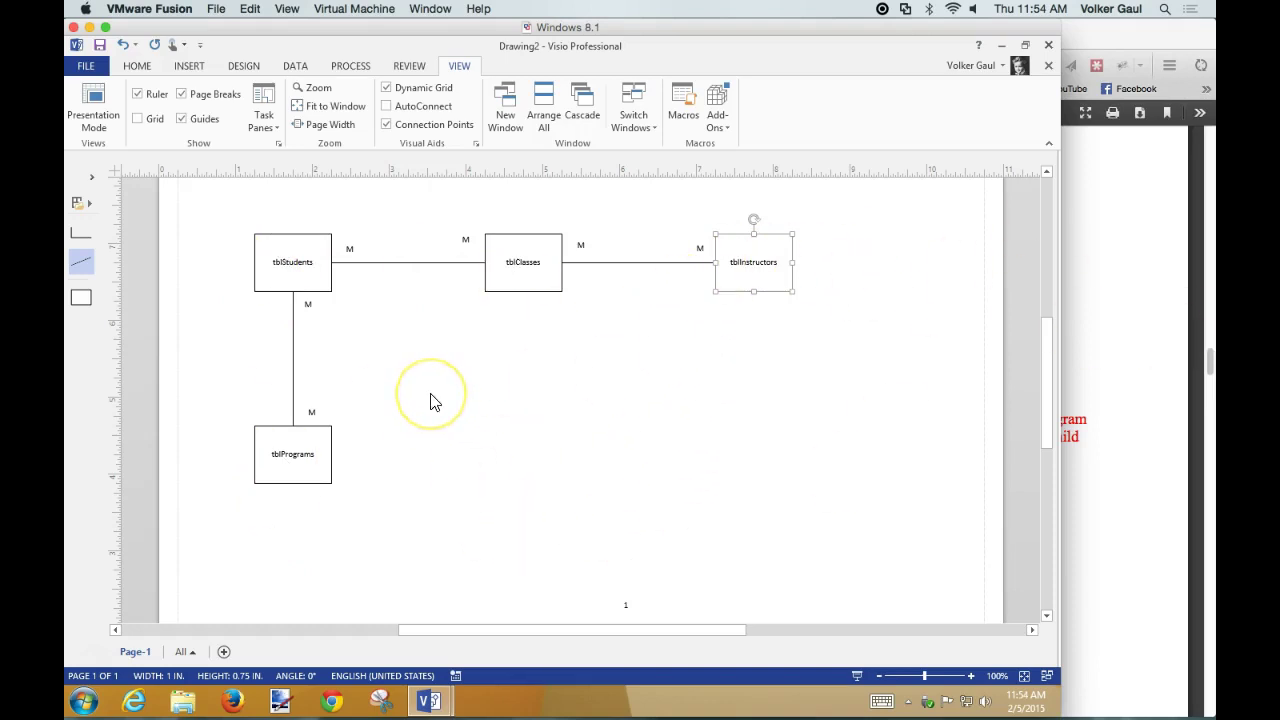
left_click(1124, 361)
scroll(885, 495, "up", 15)
scroll(885, 490, "up", 5)
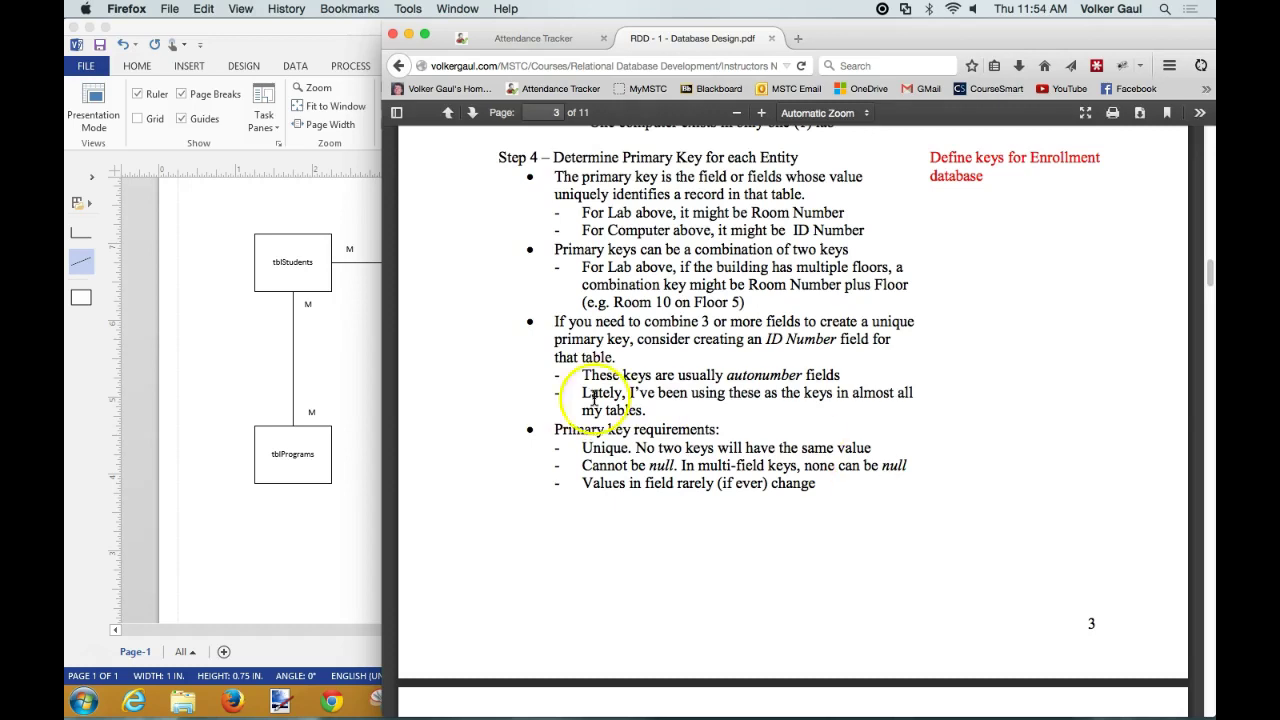
Return to the Visio drawing and add the key instructorId* on a second line beneath the name in the tblInstructors rectangle
left_click(370, 358)
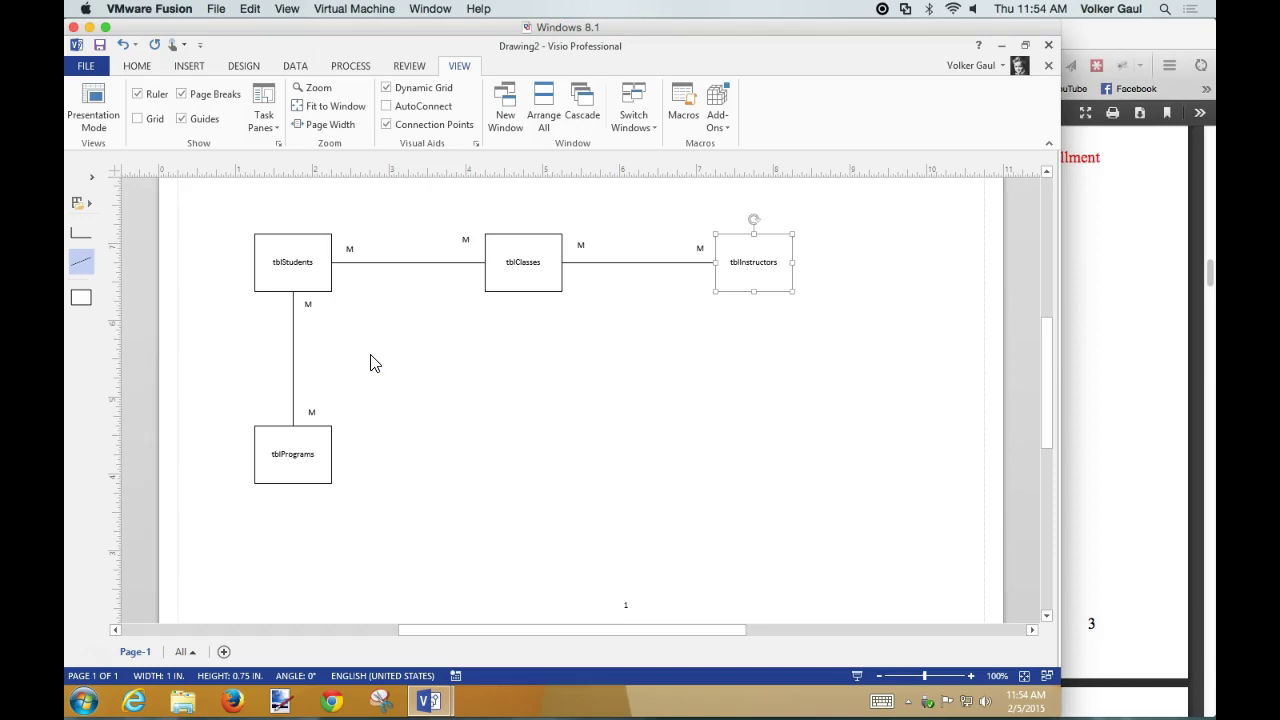
double_click(760, 262)
left_click(775, 262)
key("Return")
left_click(886, 289)
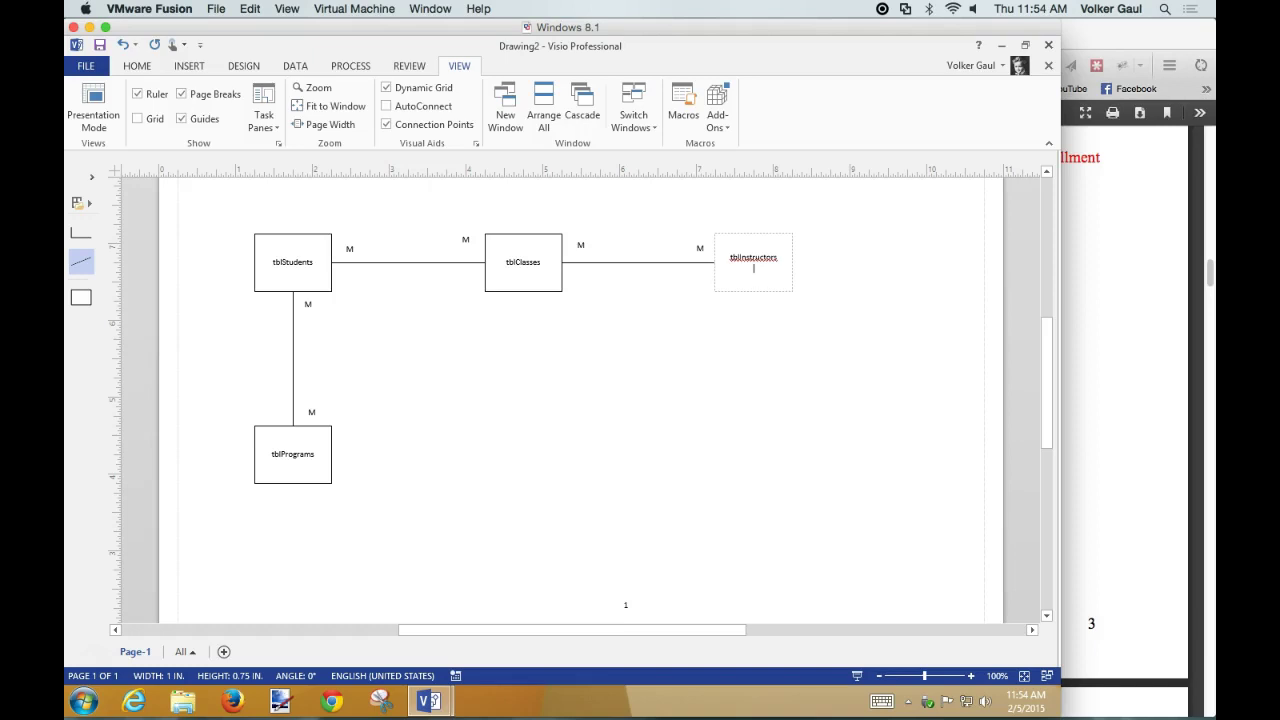
type("instructorid*")
Reduce the font size of the instructorId* line in the tblInstructors rectangle to 6 pt
key("shift+Left")
key("shift+Left")
key("shift+Left")
key("shift+Left")
key("shift+Left")
key("shift+Left")
key("shift+Left")
key("shift+Left")
key("shift+Left")
key("shift+Left")
key("shift+Left")
key("shift+Left")
key("shift+Left")
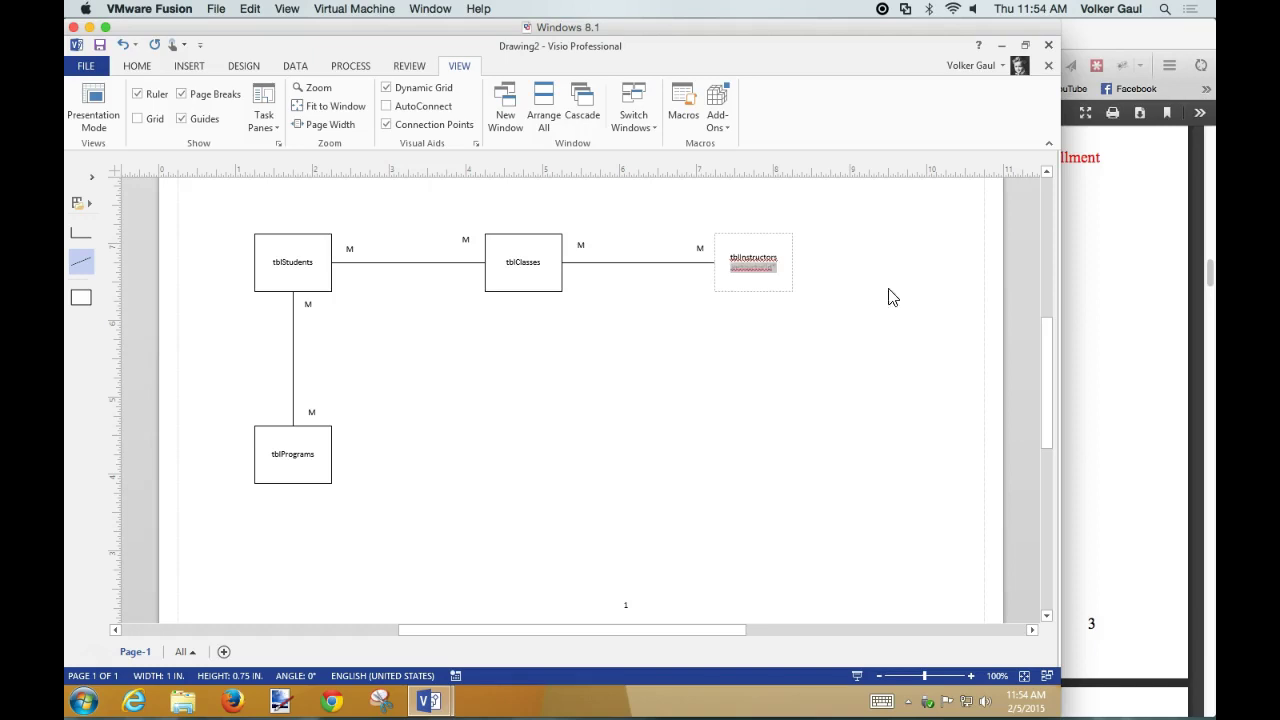
left_click(137, 65)
left_click(347, 92)
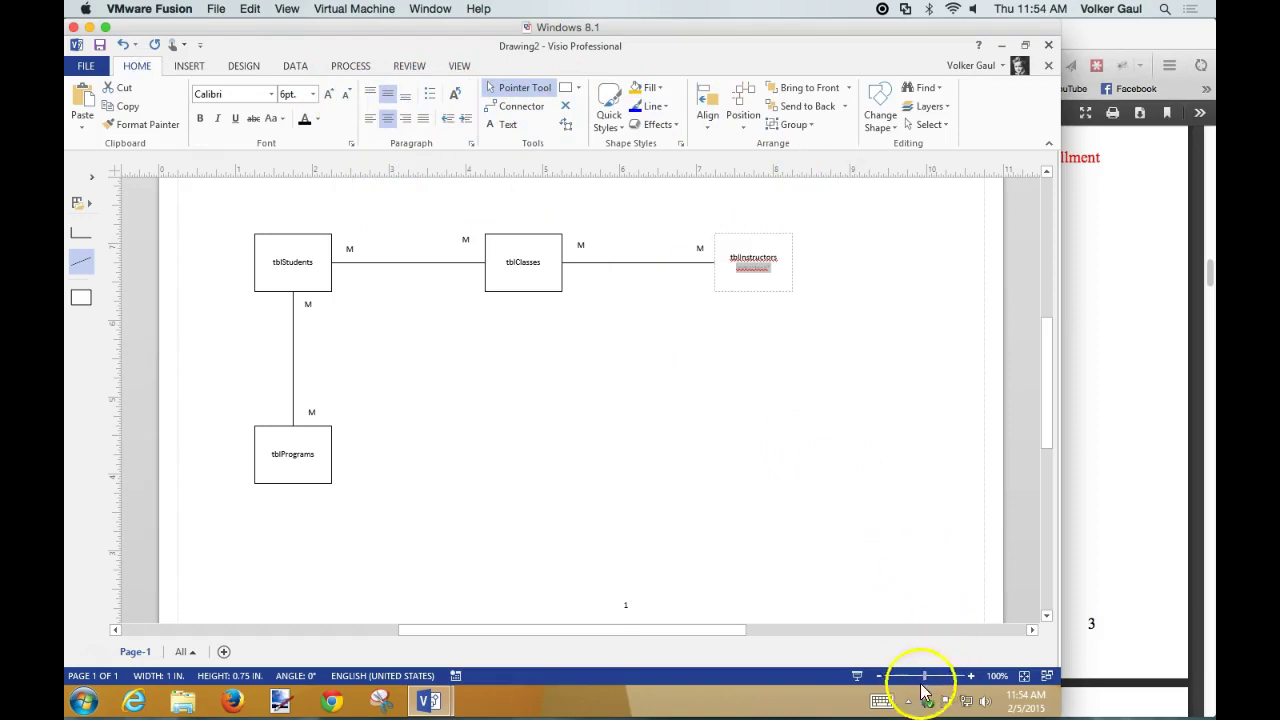
left_click(971, 677)
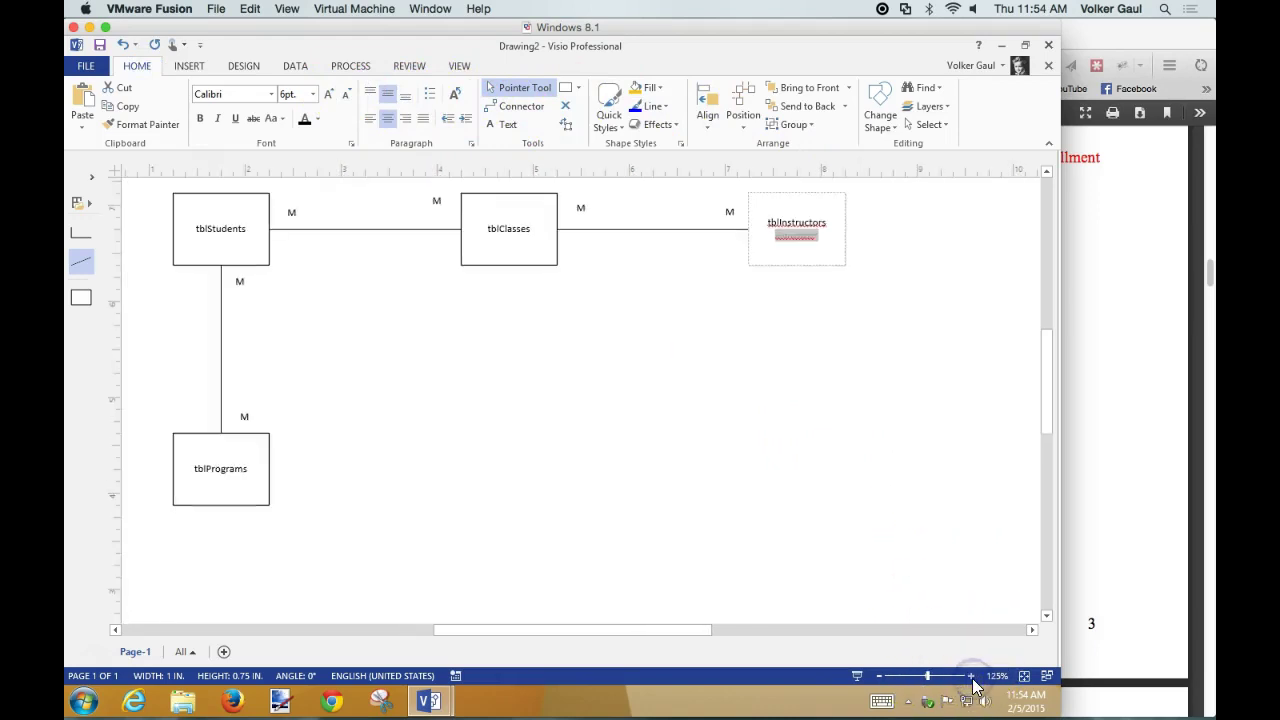
left_click(971, 677)
scroll(909, 506, "up", 3)
left_click(910, 503)
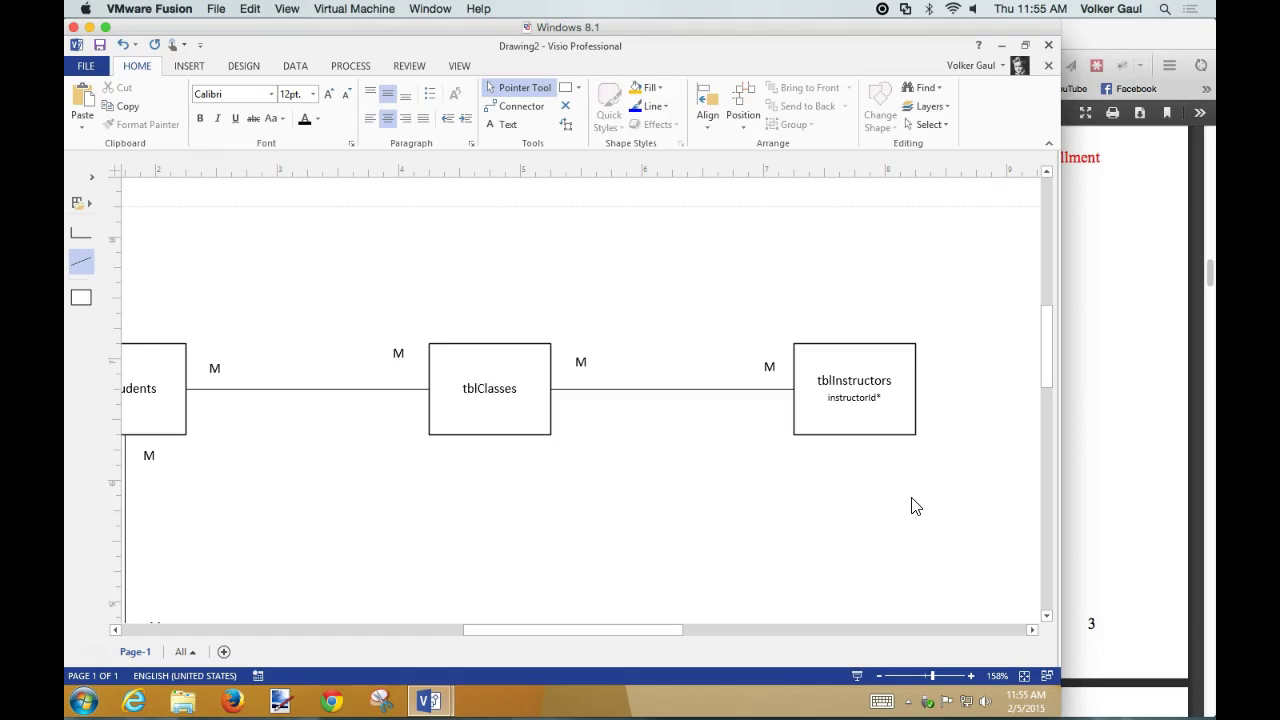
Add the key classId* on a second line beneath the name in the tblClasses rectangle
left_click(517, 395)
left_click(517, 393)
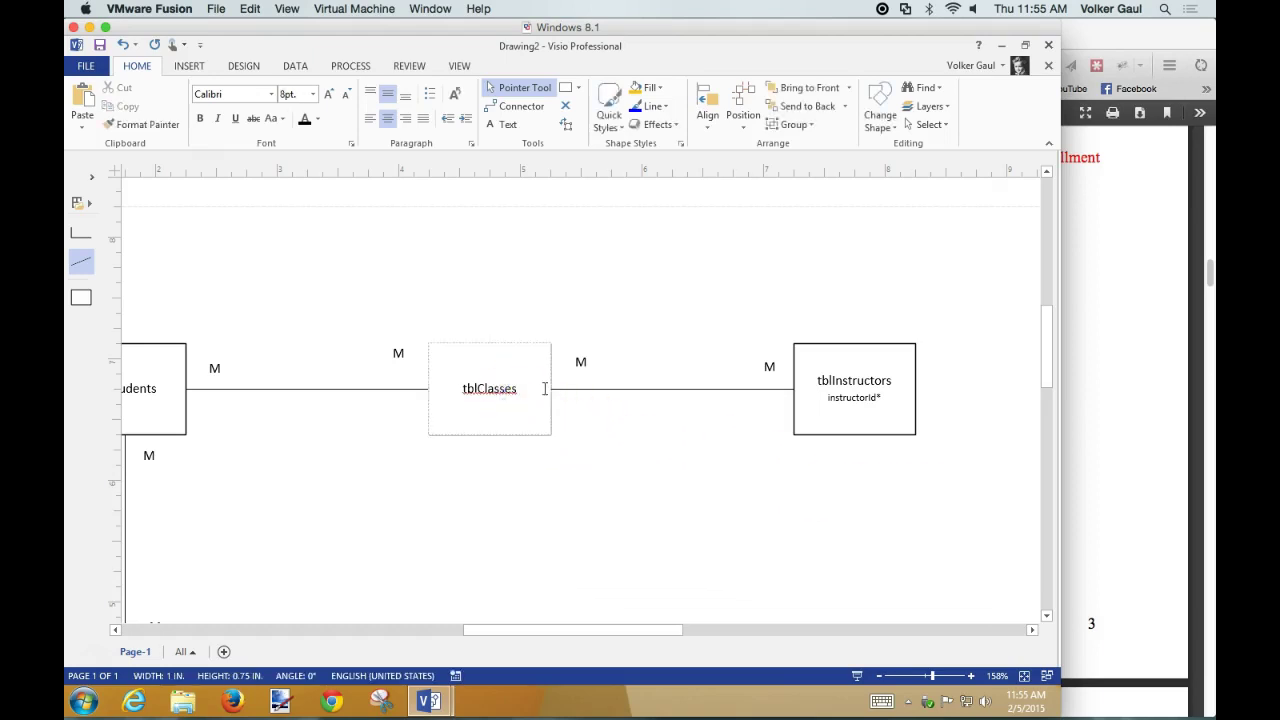
key("Return")
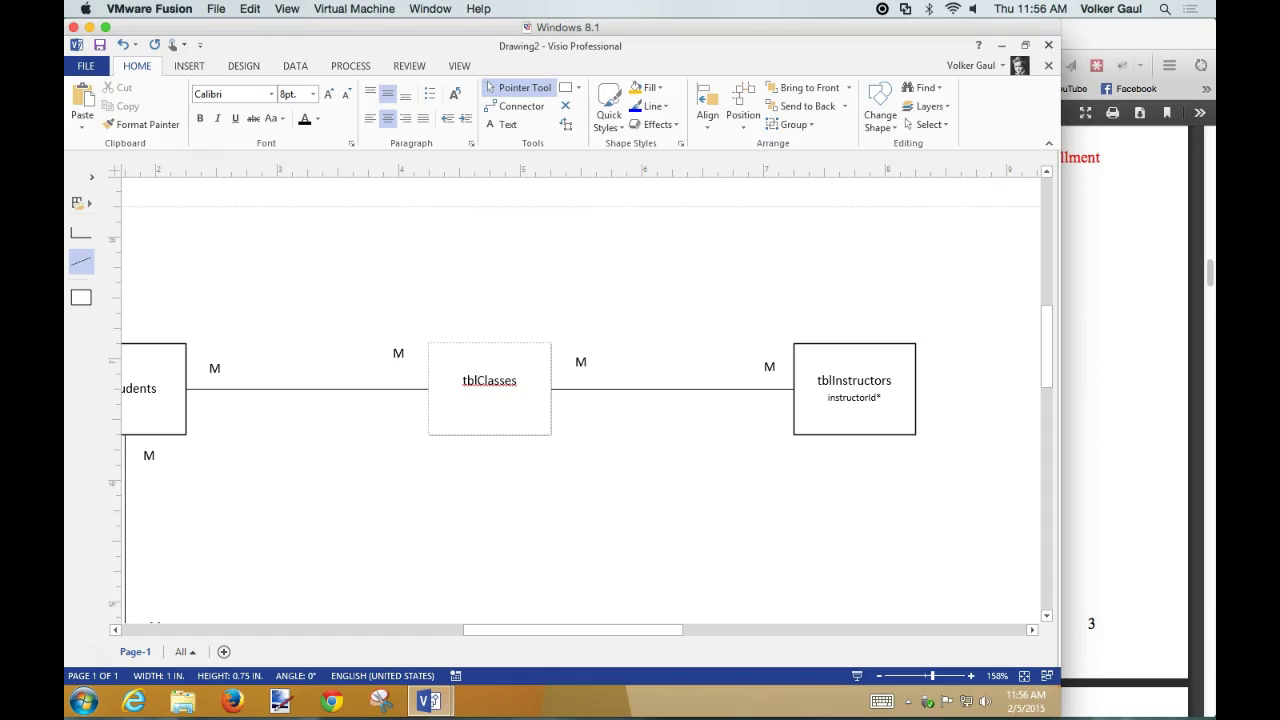
type("classId*")
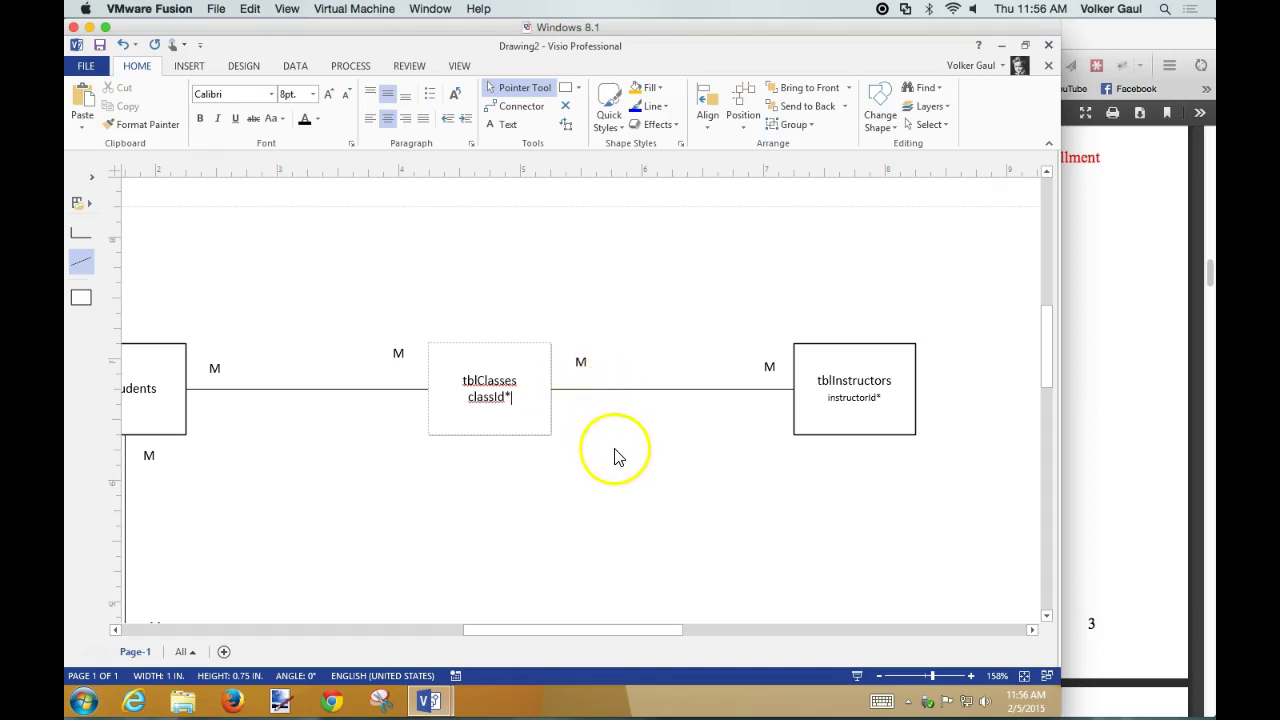
Add the key studentId* on a second line beneath the name in the tblStudents rectangle
scroll(632, 457, "right", 2)
scroll(632, 457, "left", 5)
scroll(560, 450, "left", 5)
double_click(366, 389)
left_click(366, 389)
key("Return")
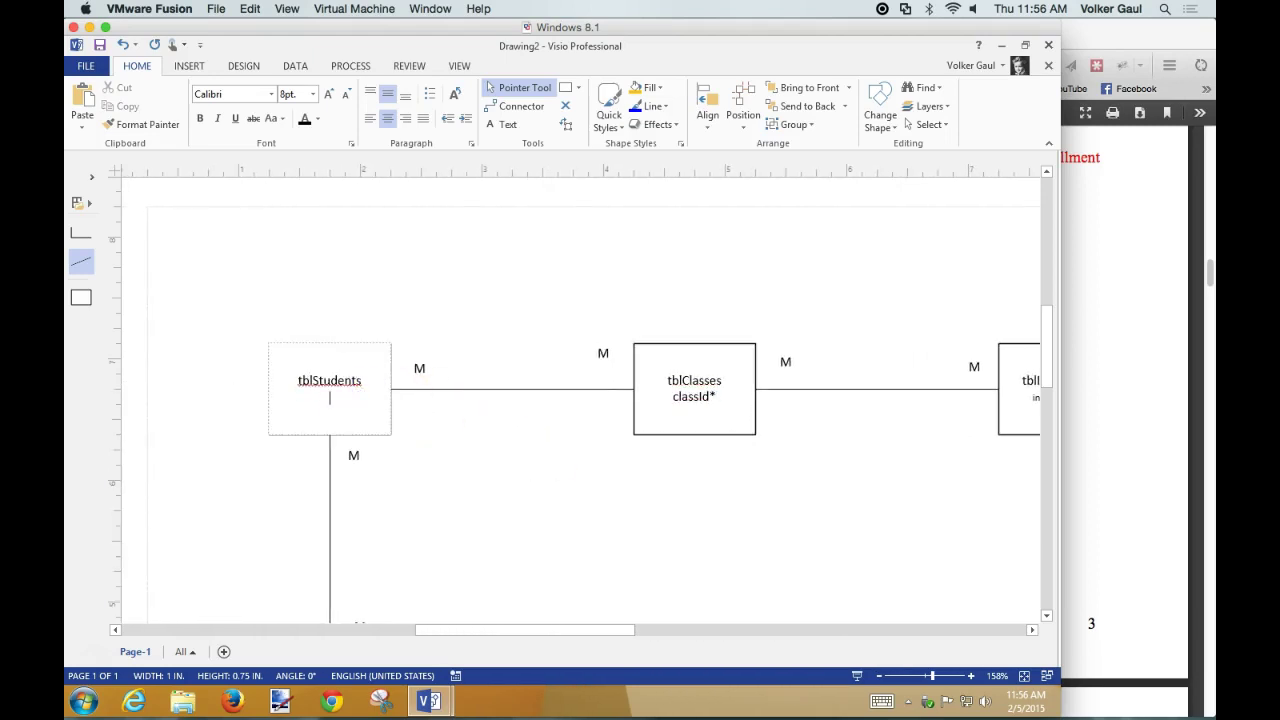
type("studentId*")
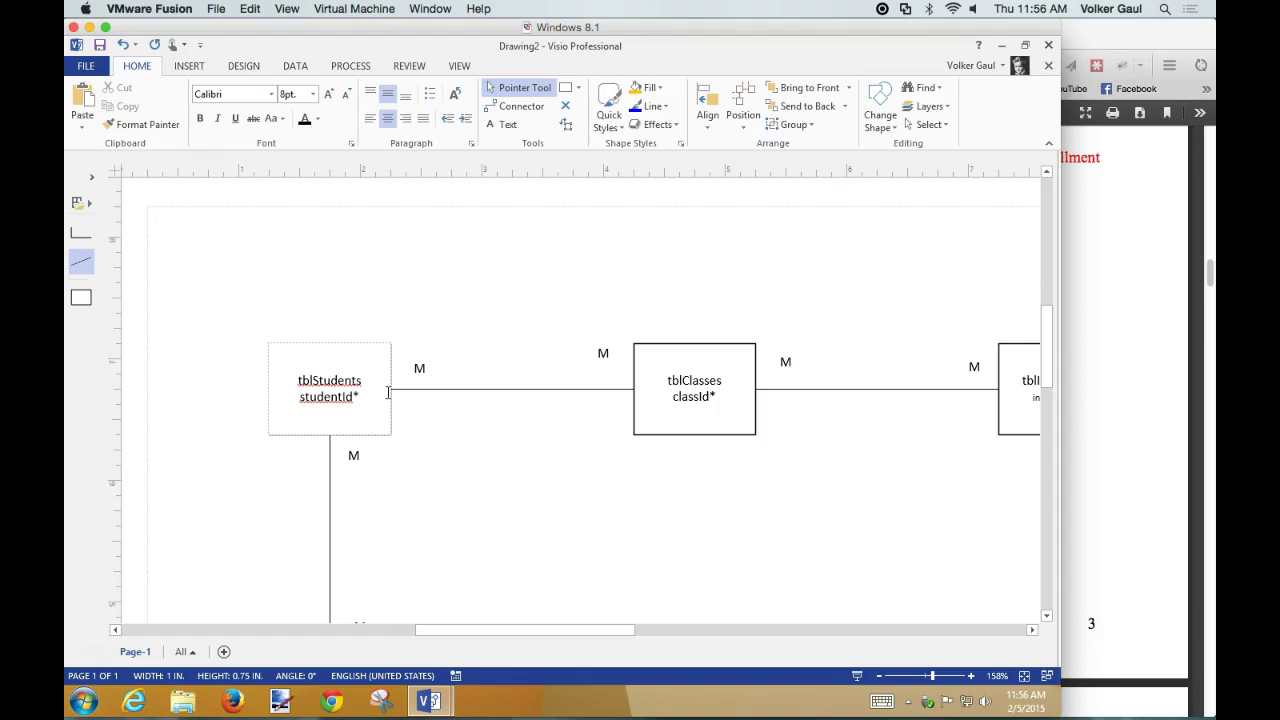
Add the key programCode* on a second line beneath the name in the tblPrograms rectangle
scroll(408, 430, "down", 5)
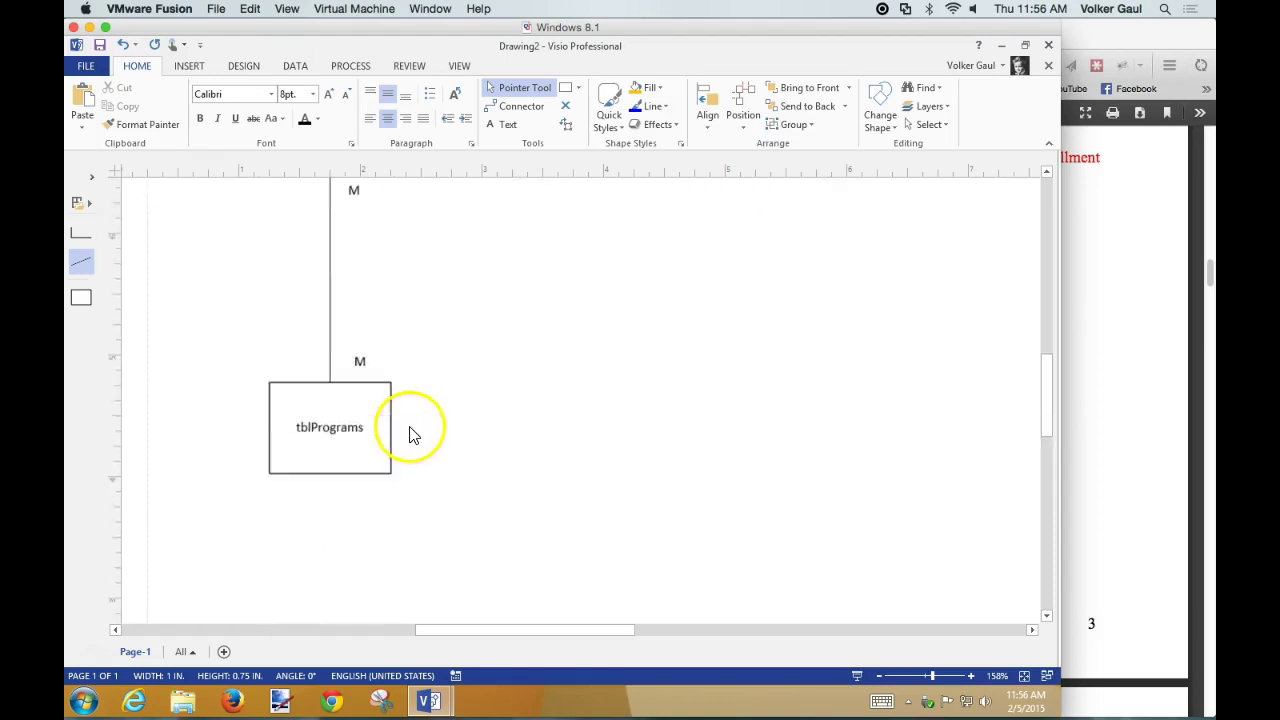
left_click(352, 358)
double_click(366, 338)
left_click(366, 336)
key("Return")
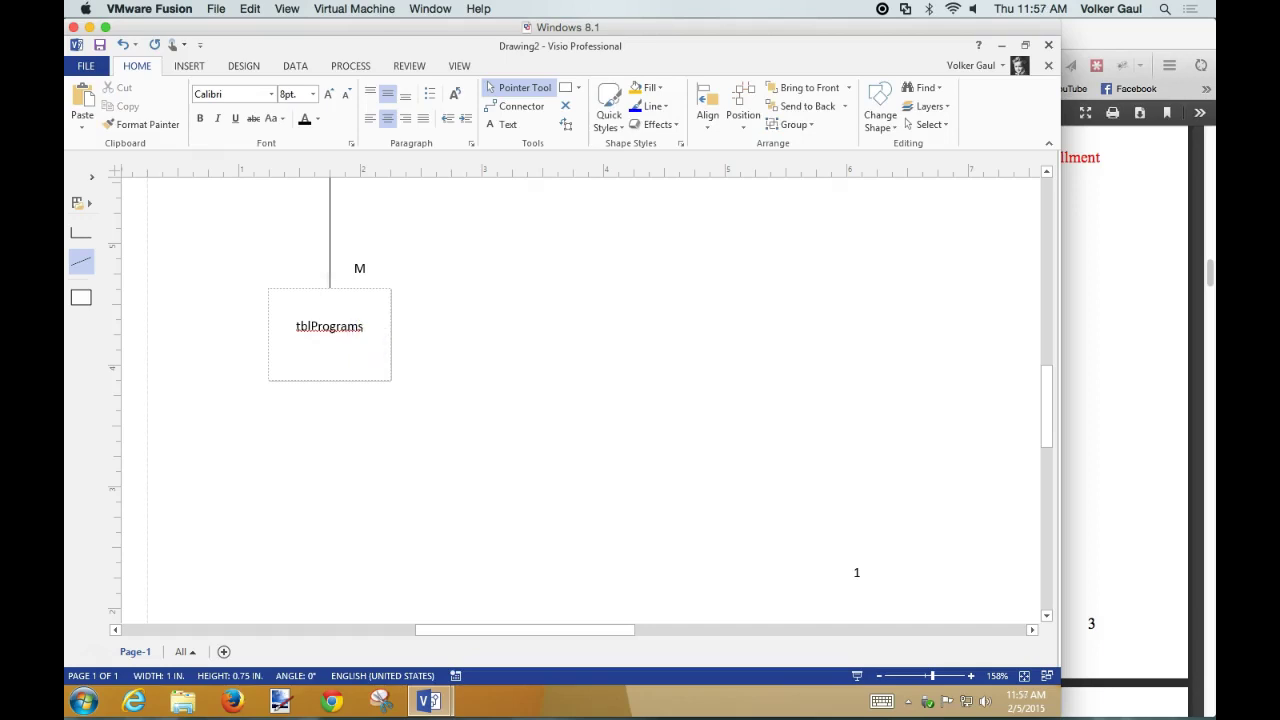
type("programCode*")
left_click(587, 446)
scroll(588, 448, "up", 5)
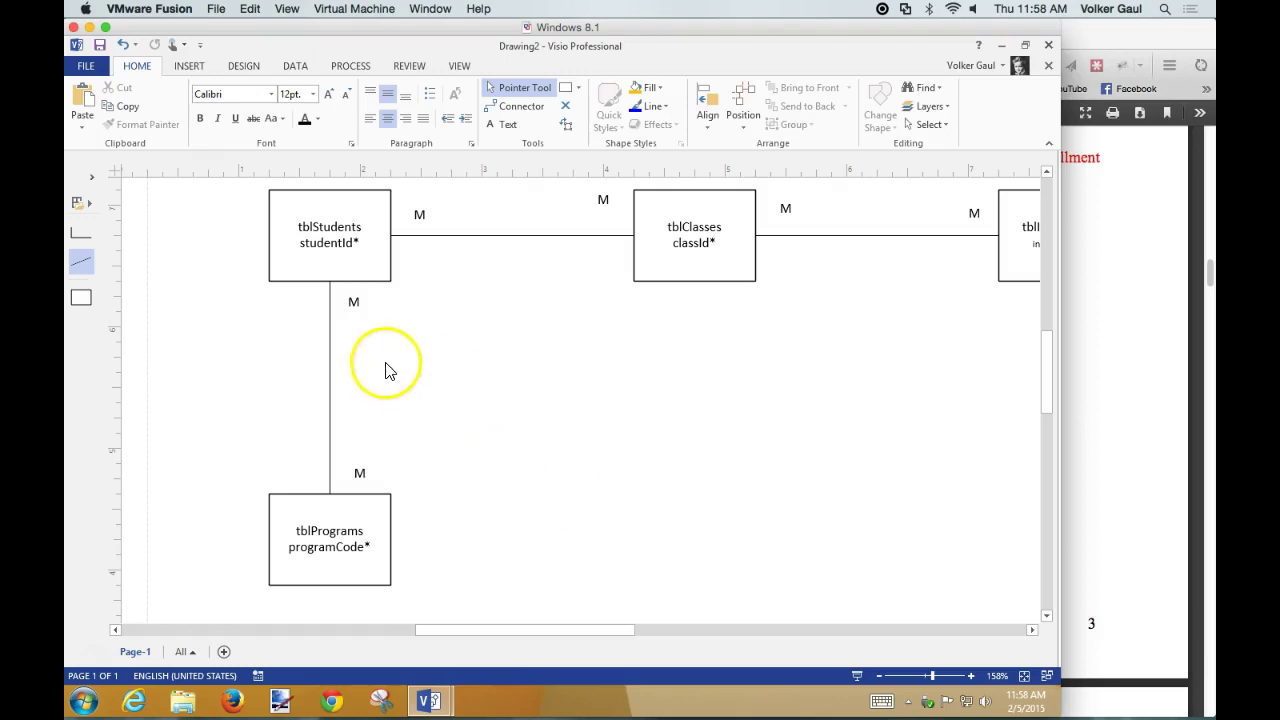
Switch to the database design notes in Firefox and read Step 5 on resolving many-to-many relationships
left_click(1104, 391)
scroll(931, 485, "down", 6)
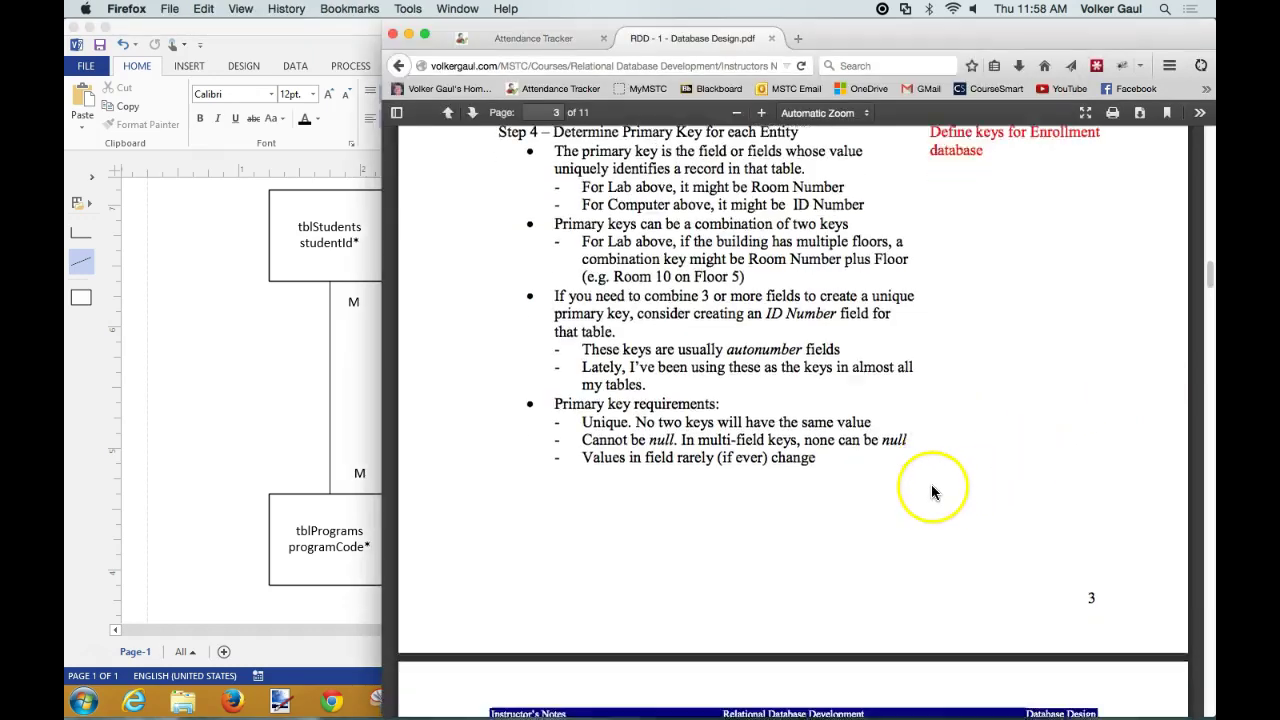
scroll(926, 487, "down", 4)
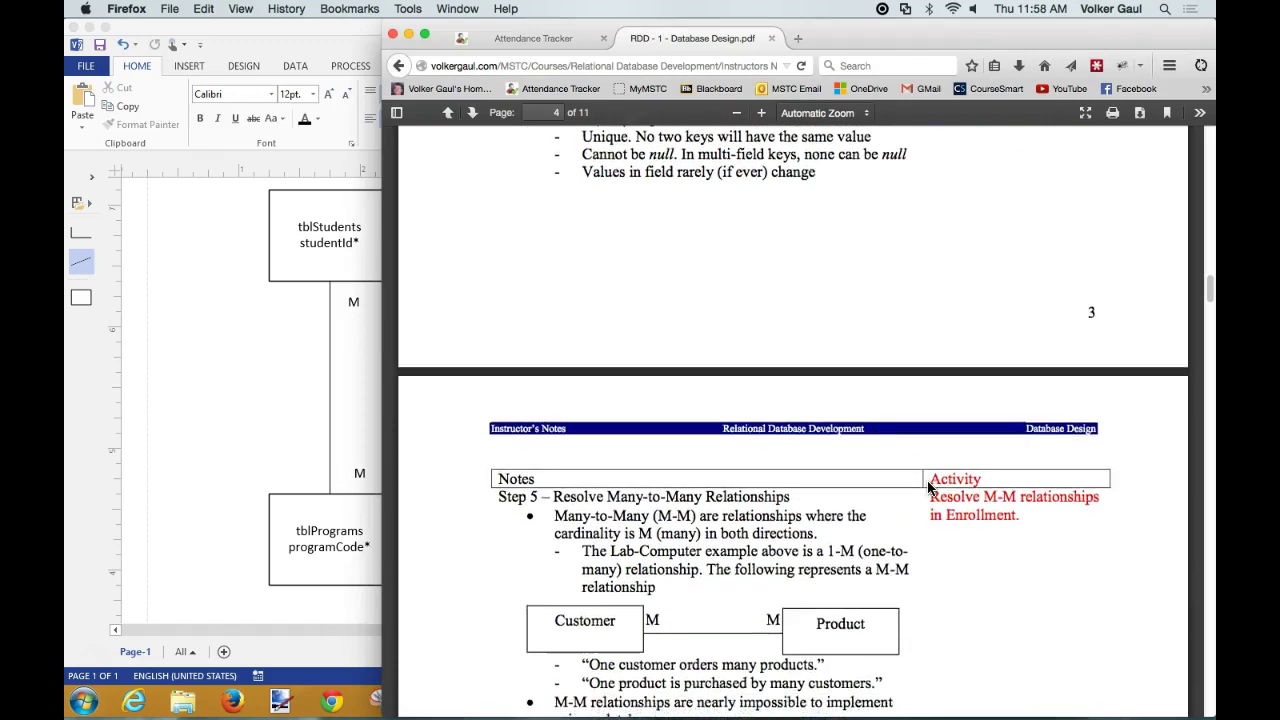
scroll(928, 481, "down", 1)
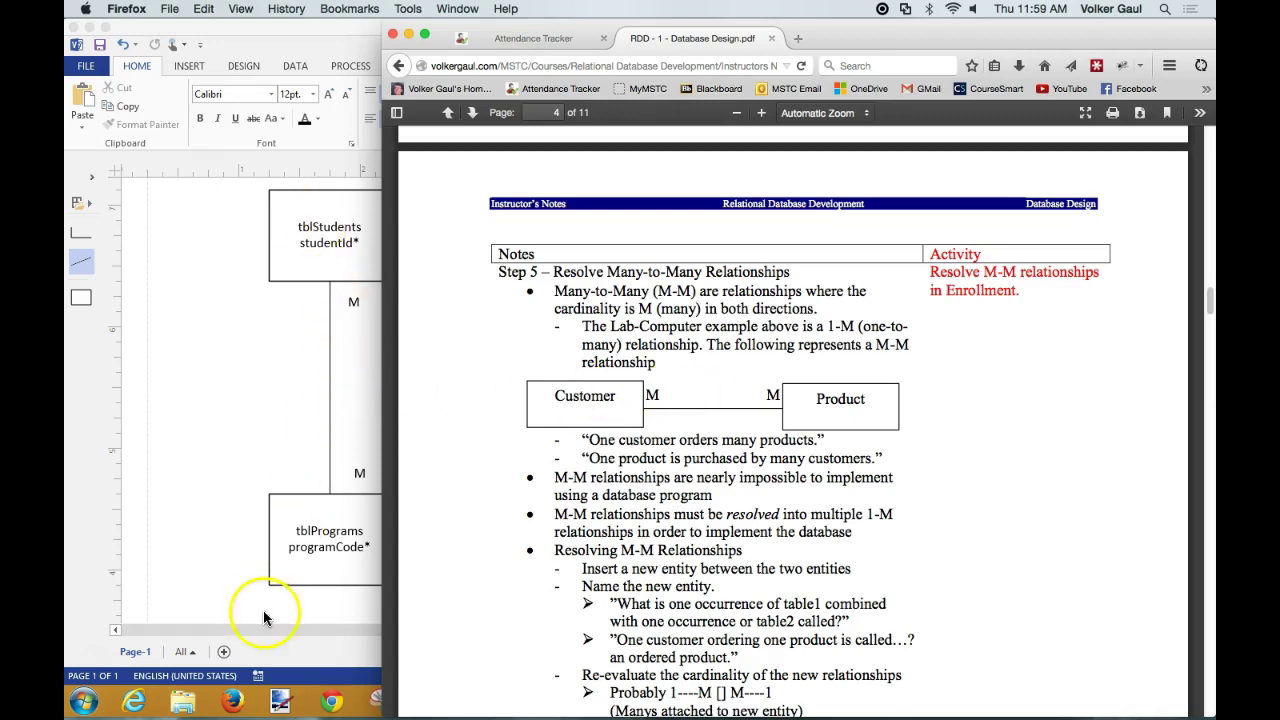
Return to the Visio drawing and examine the many-to-many relationship between tblStudents and tblPrograms
left_click(240, 322)
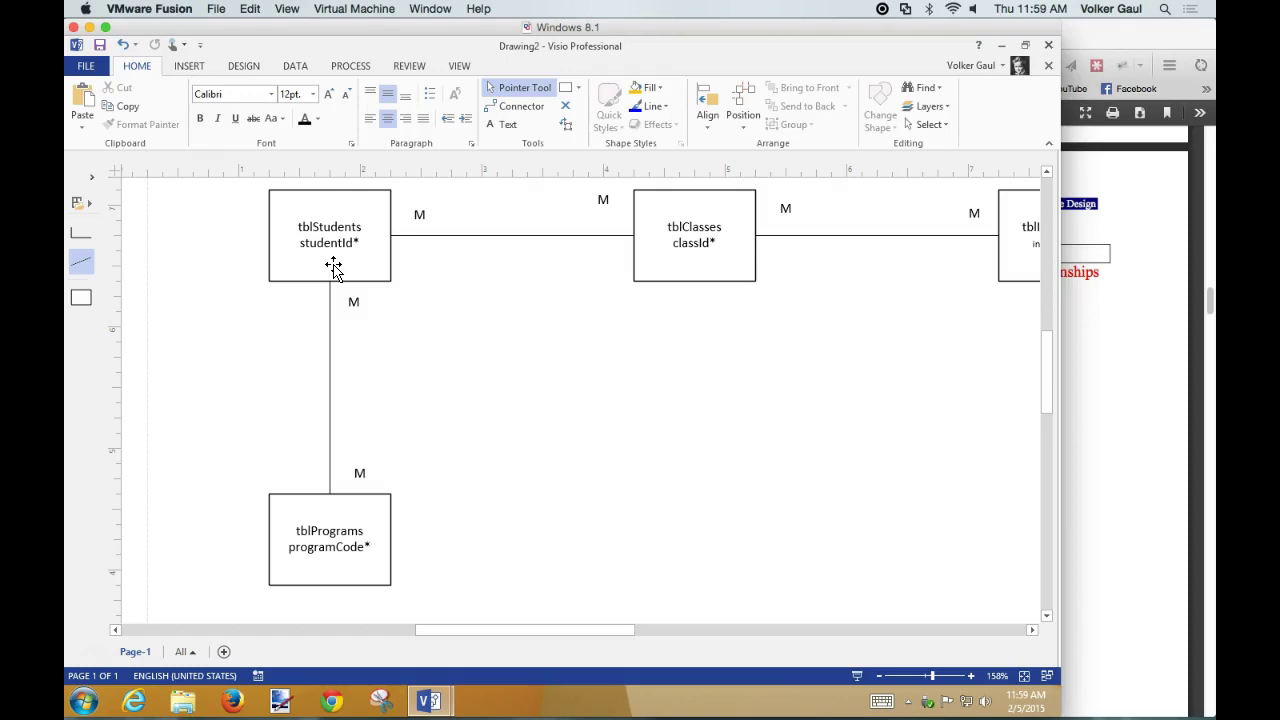
left_click(320, 277)
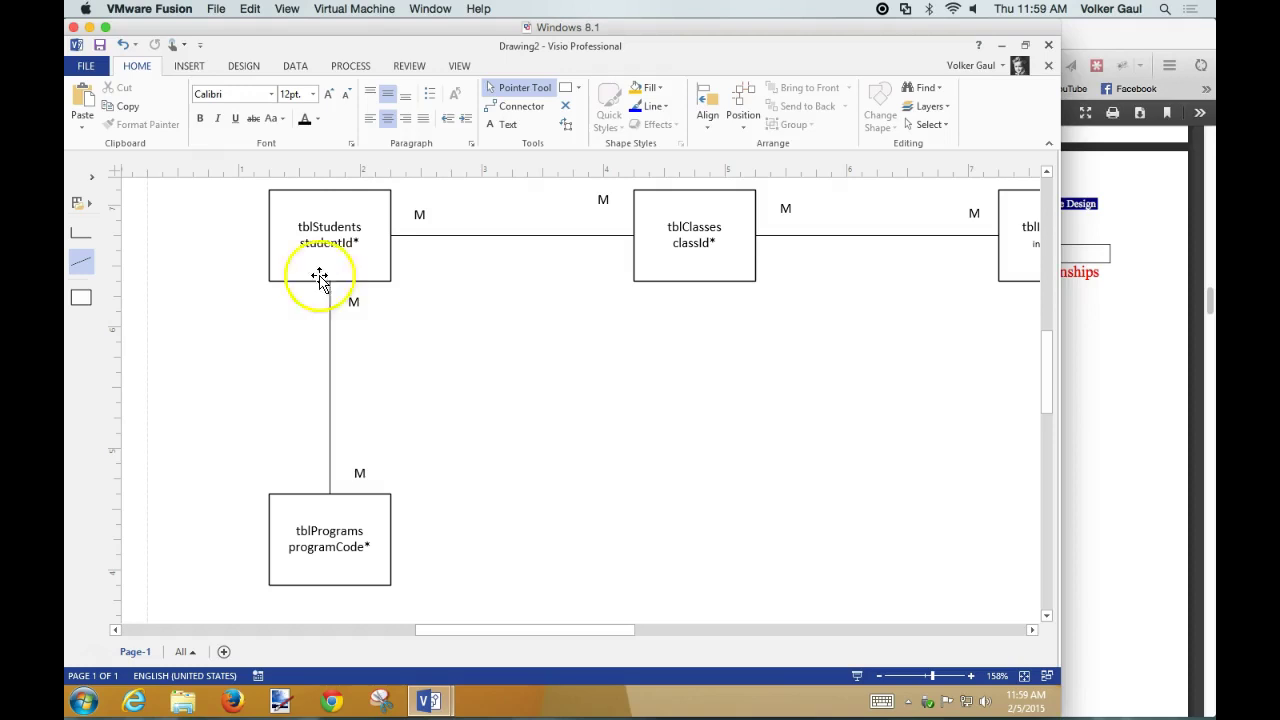
left_click(335, 562)
left_click(346, 269)
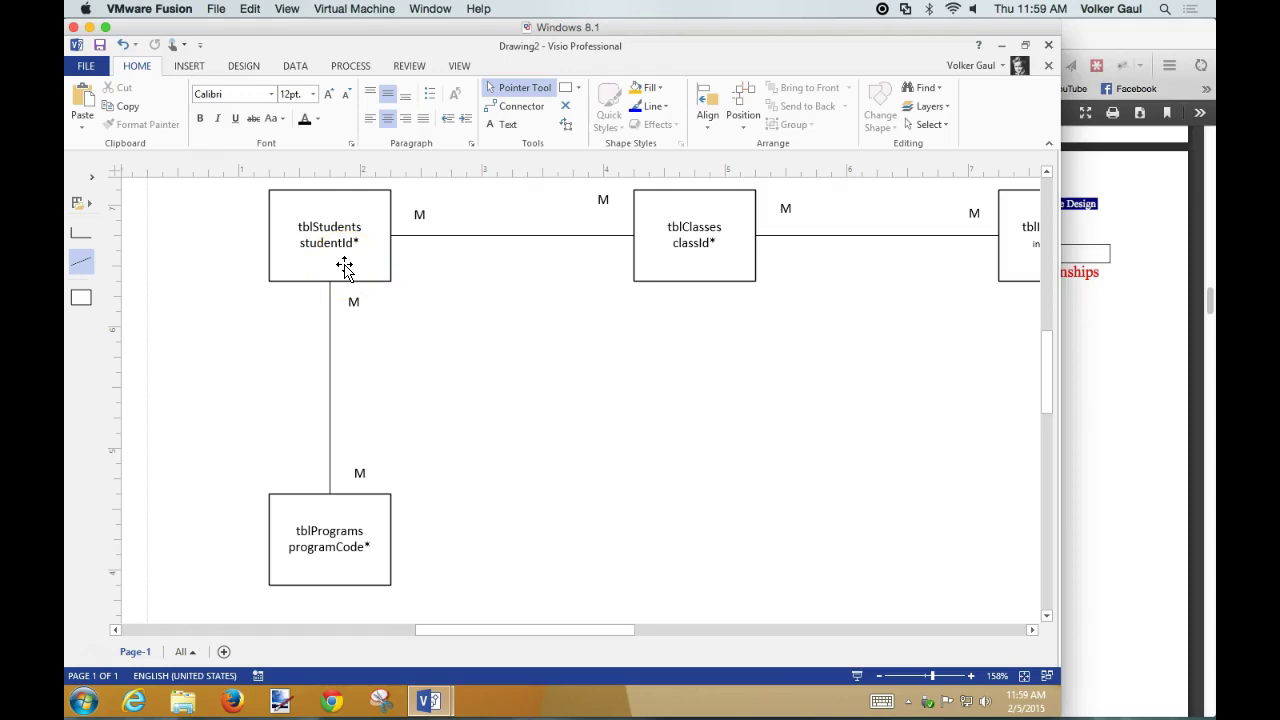
left_click(366, 266)
left_click(333, 378)
left_click(368, 390)
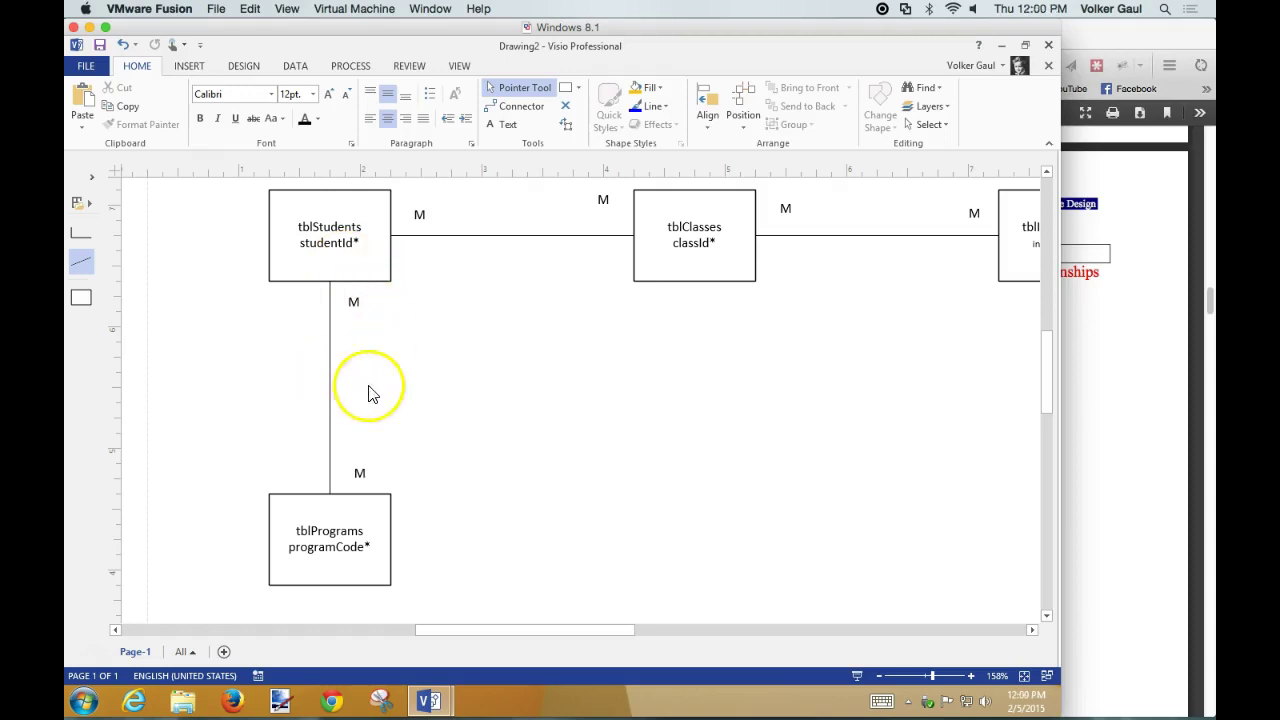
Add an empty rectangle 1 in wide and 0.5 in high beside the tblStudents–tblPrograms line and move that line's two M labels aside
left_click_drag(81, 297, 498, 384)
left_click_drag(500, 433, 497, 402)
key("ctrl+v")
left_click_drag(351, 302, 493, 296)
left_click_drag(357, 466, 509, 470)
Insert the empty rectangle into the connector between tblStudents and tblPrograms, slightly nearer tblStudents, and check both connector segments
left_click_drag(509, 371, 352, 375)
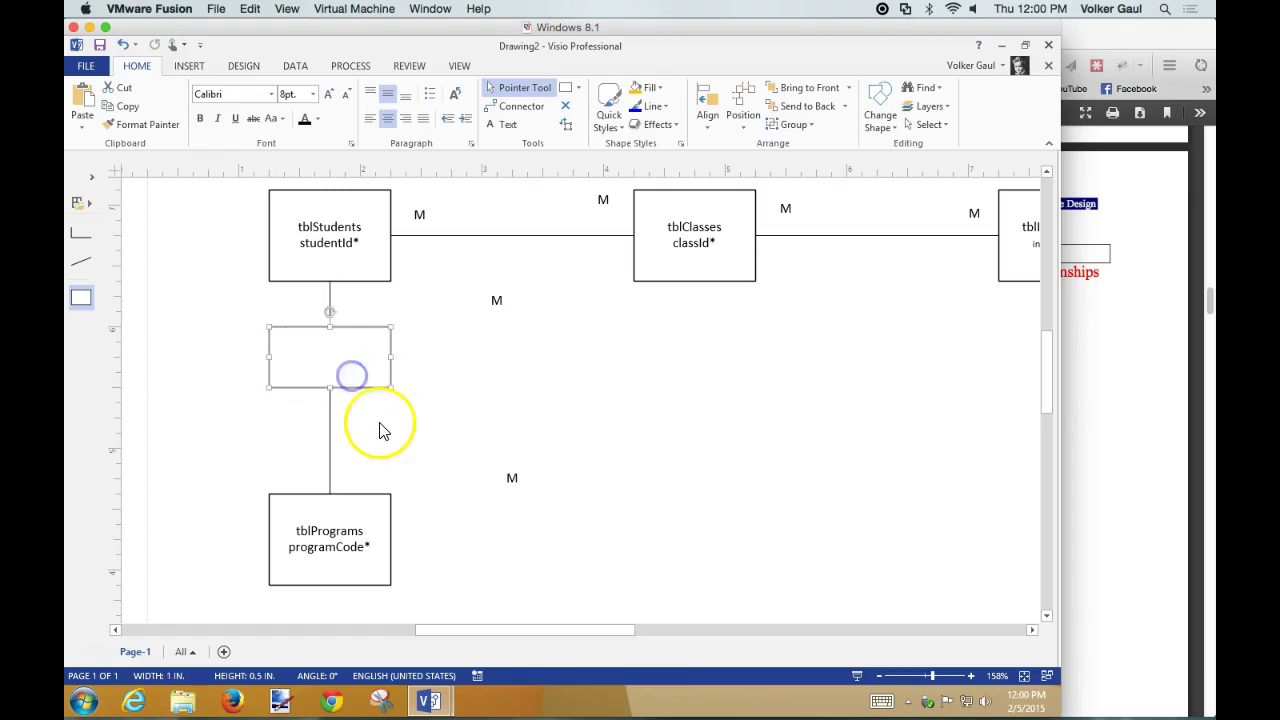
left_click(376, 428)
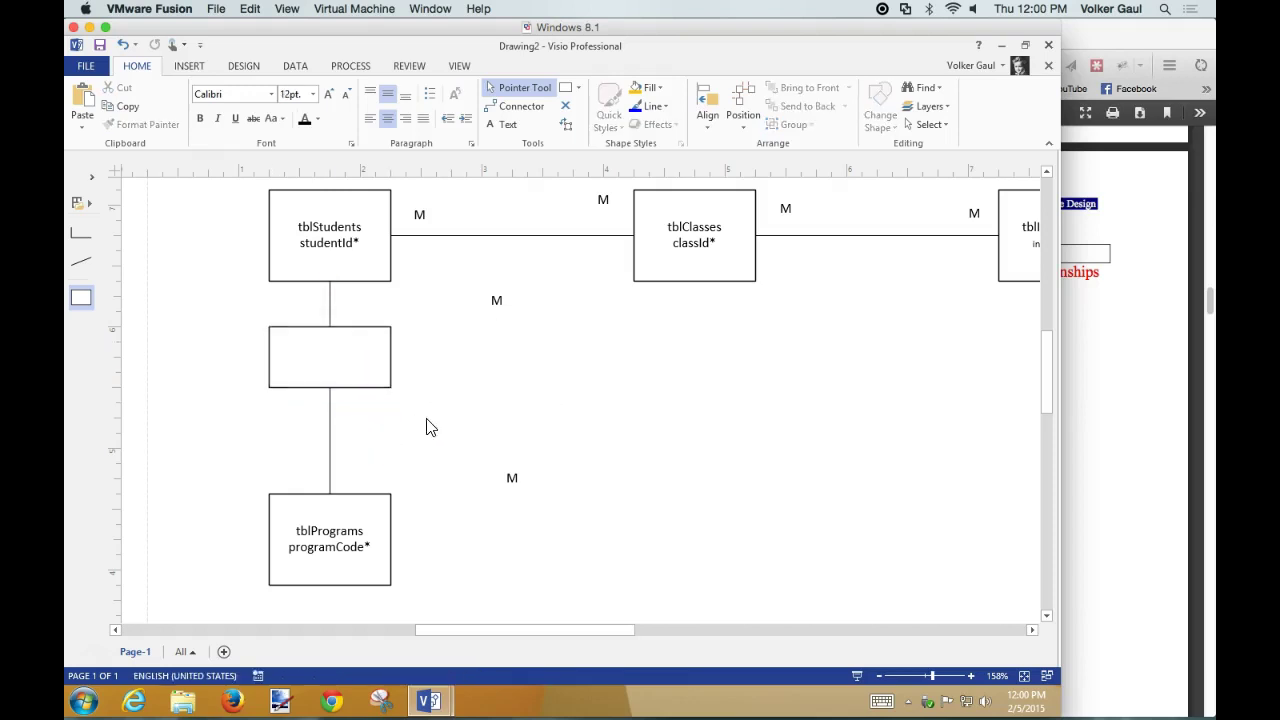
left_click_drag(357, 366, 356, 381)
left_click(436, 345)
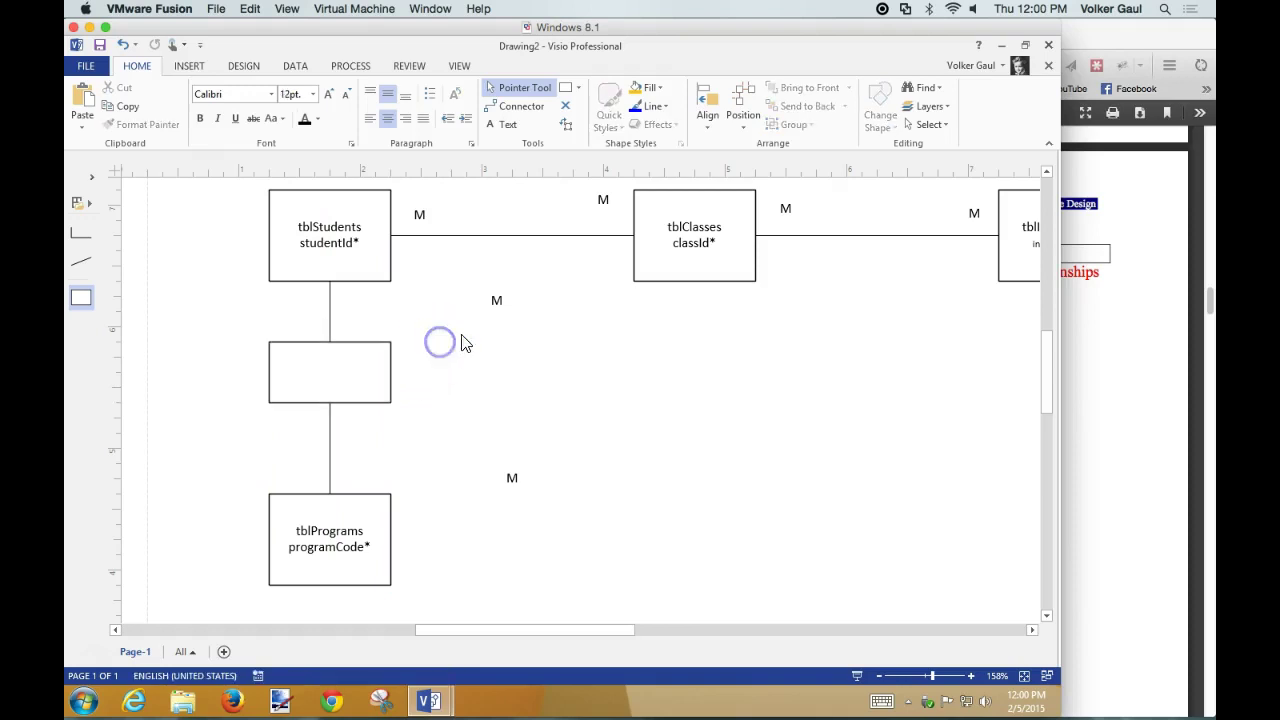
left_click(329, 316)
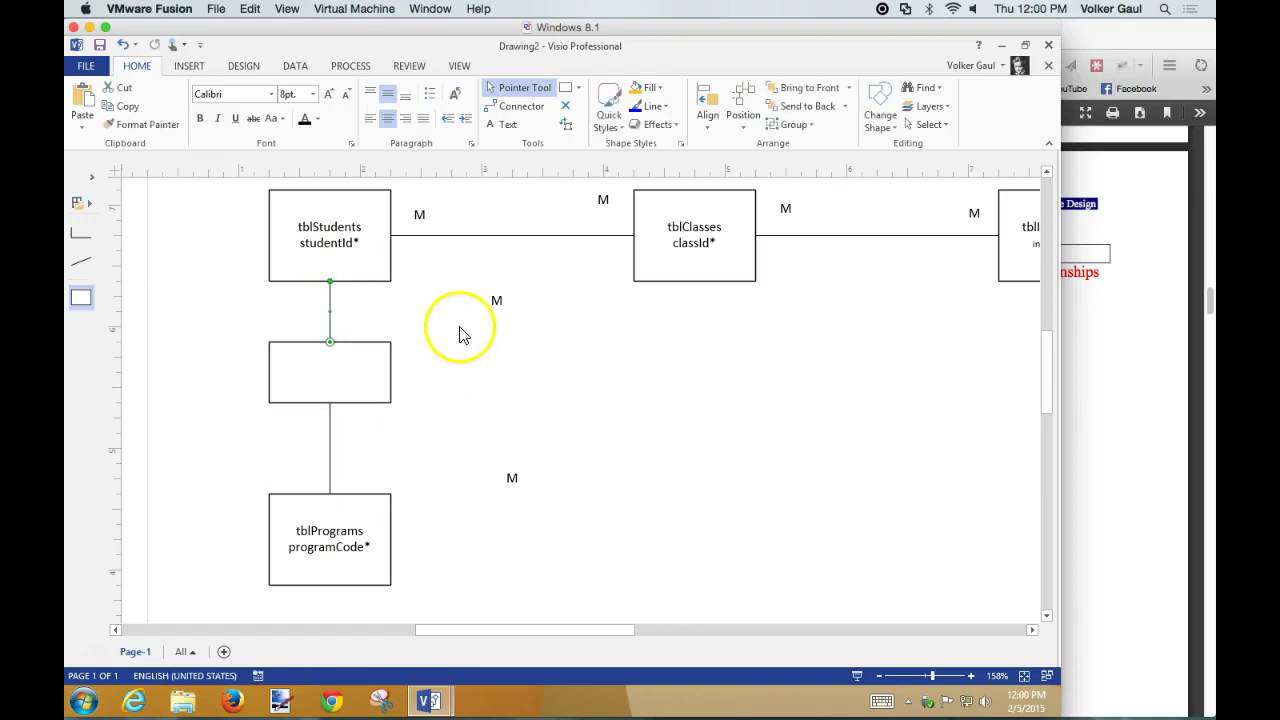
left_click(330, 450)
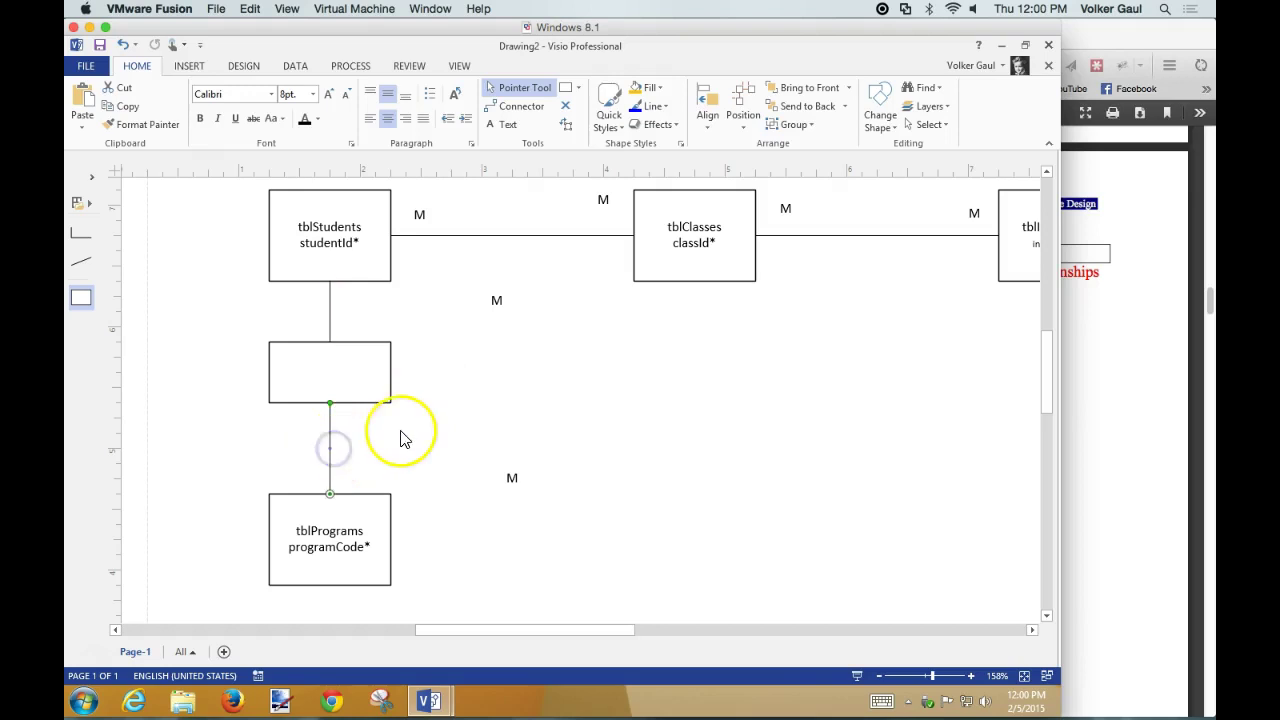